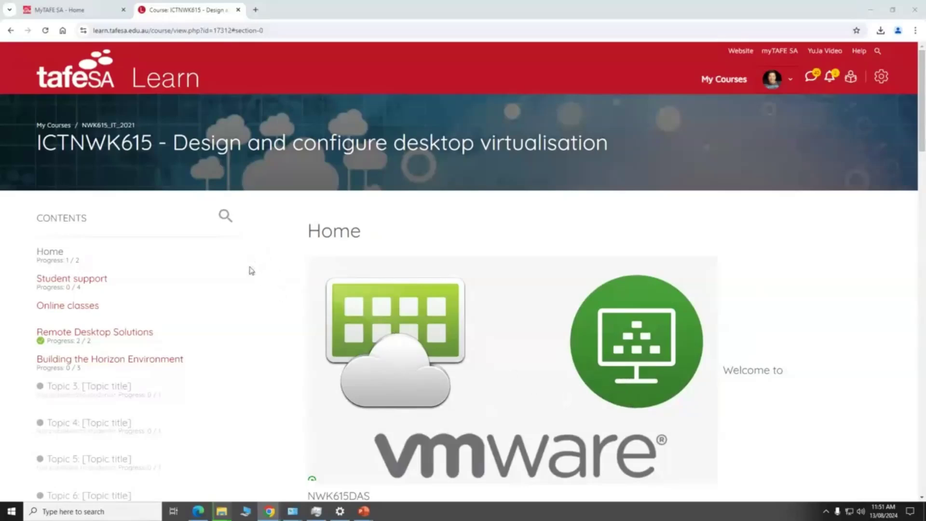
Open the Building the Horizon Environment section of the course and review its learning resources and learning activities
scroll(252, 269, "down", 2)
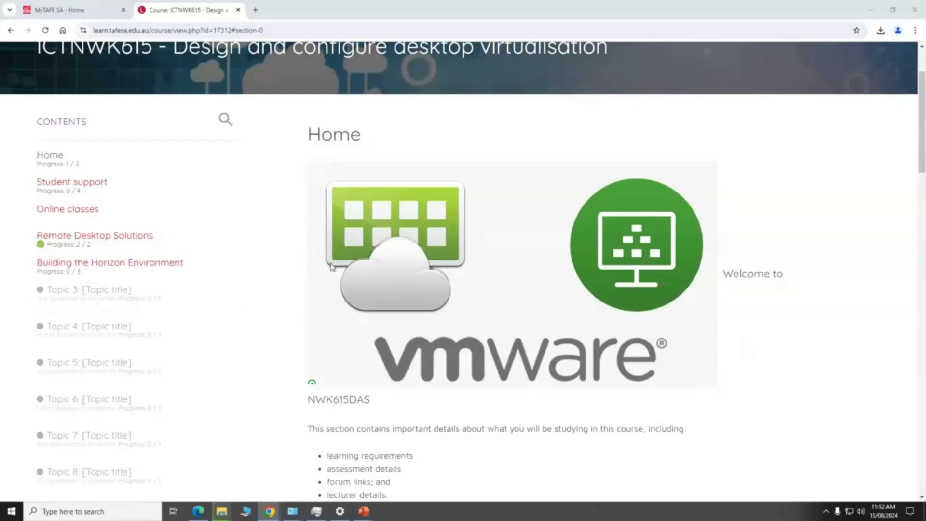
left_click(172, 266)
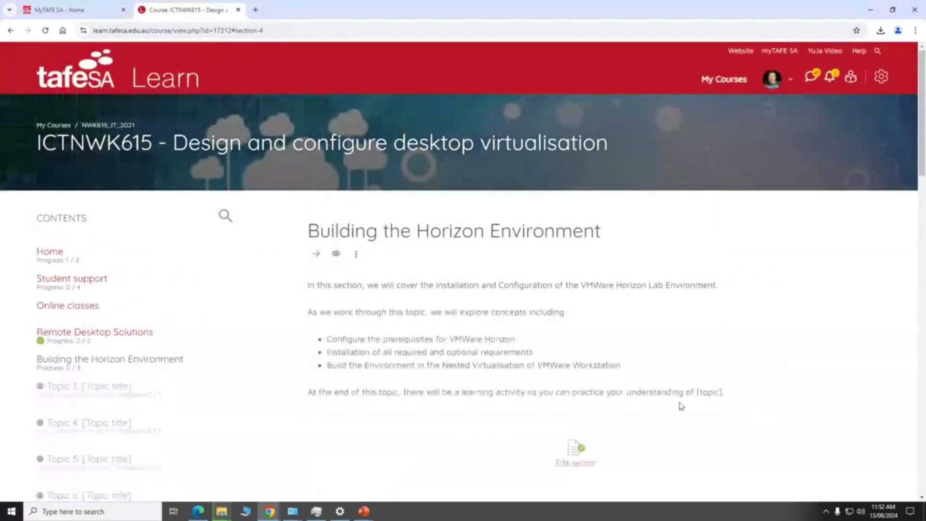
scroll(680, 403, "down", 5)
scroll(682, 400, "down", 4)
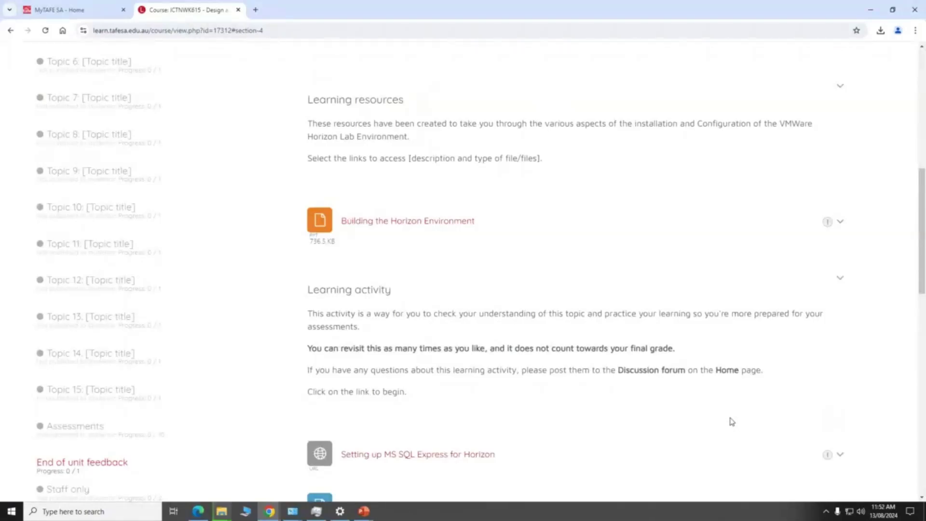
scroll(718, 413, "down", 2)
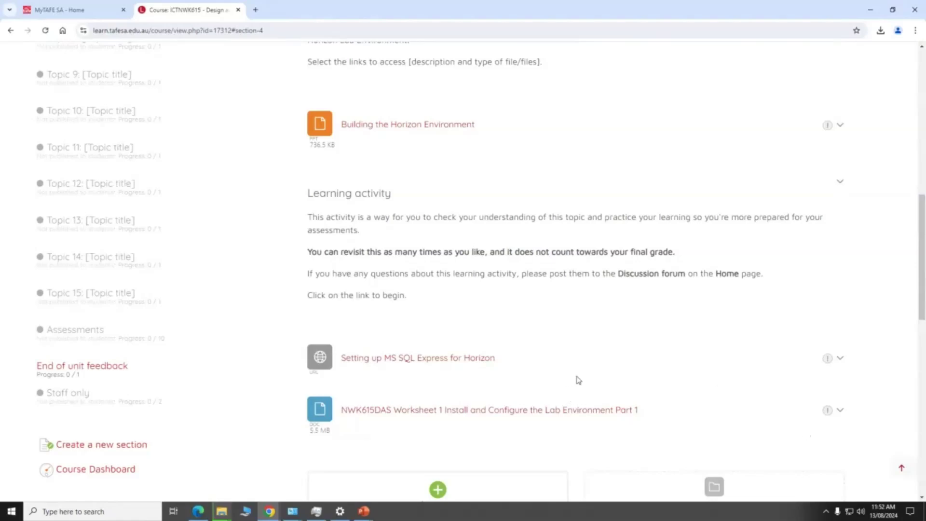
scroll(577, 379, "up", 6)
scroll(578, 380, "up", 5)
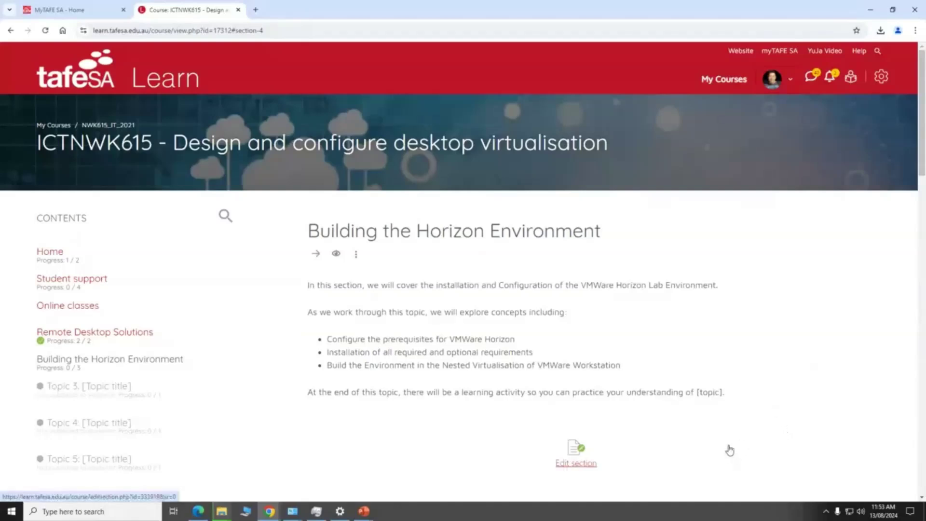
Open the NWK5C2HVS - Hyper-V & vSphere course from My Courses in a separate browser tab
left_click(736, 89)
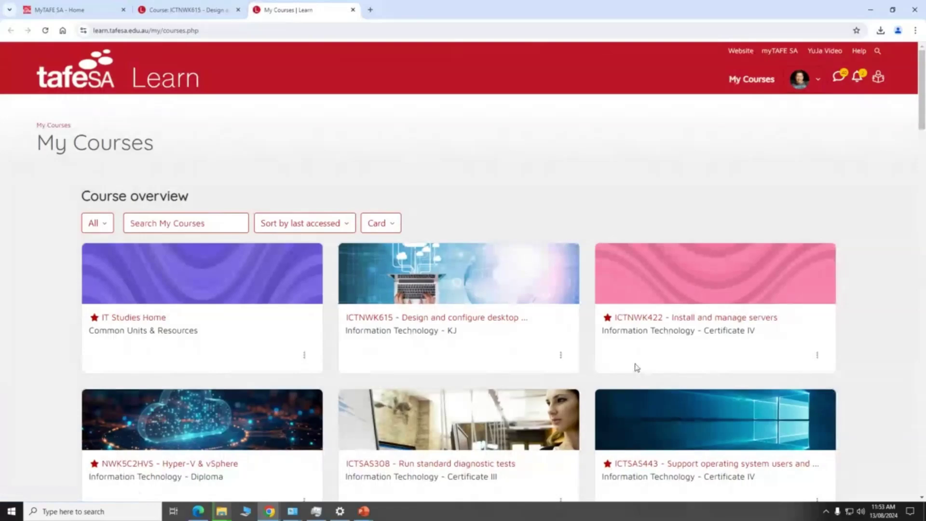
scroll(635, 367, "down", 2)
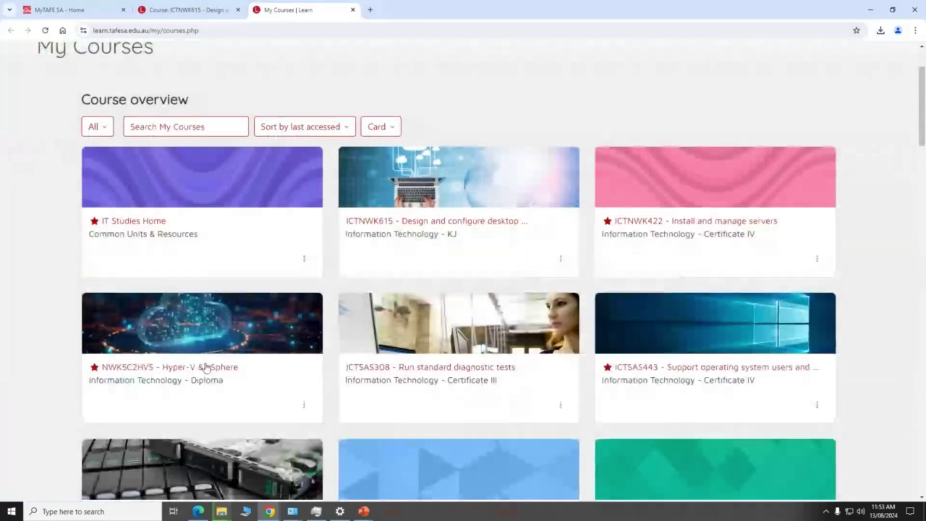
left_click_drag(202, 368, 397, 6)
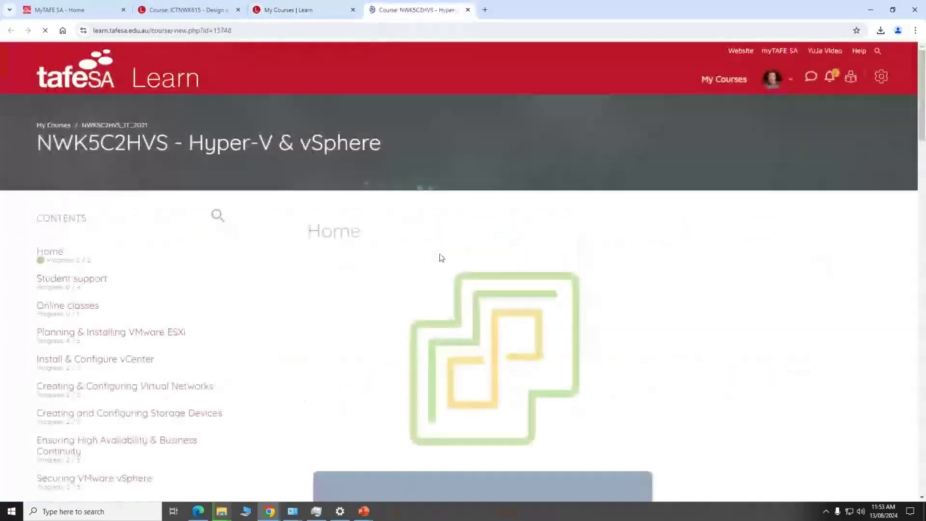
Go to the learning activities in the course's Planning & Installing VMware ESXi section
scroll(128, 463, "down", 4)
scroll(128, 449, "down", 2)
scroll(127, 440, "up", 3)
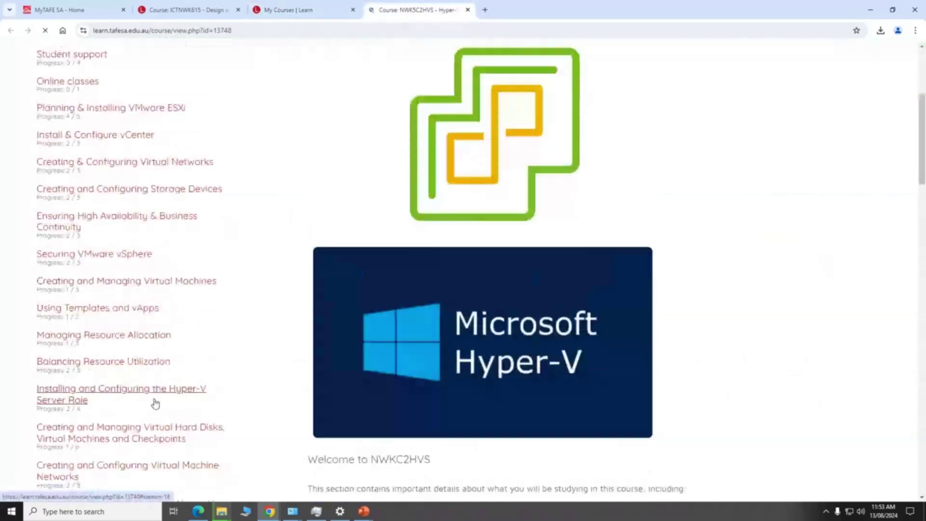
left_click(139, 191)
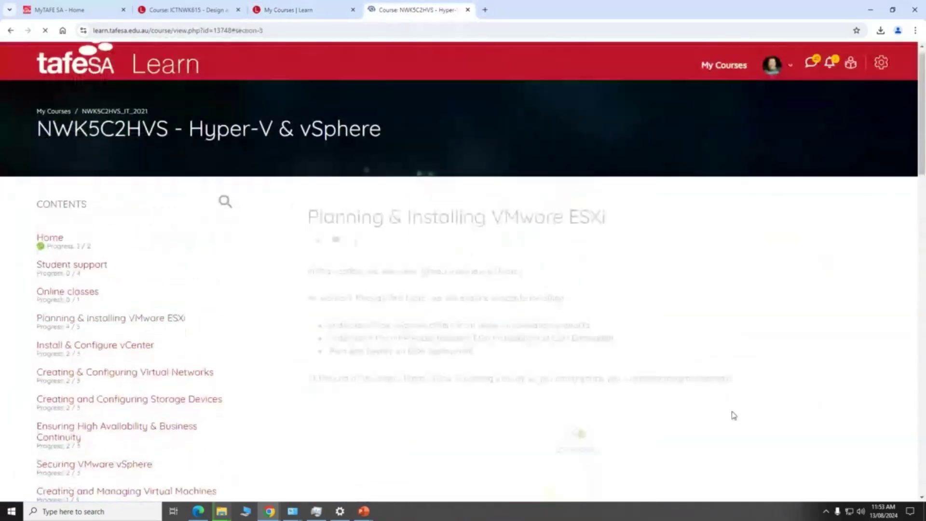
scroll(643, 388, "down", 6)
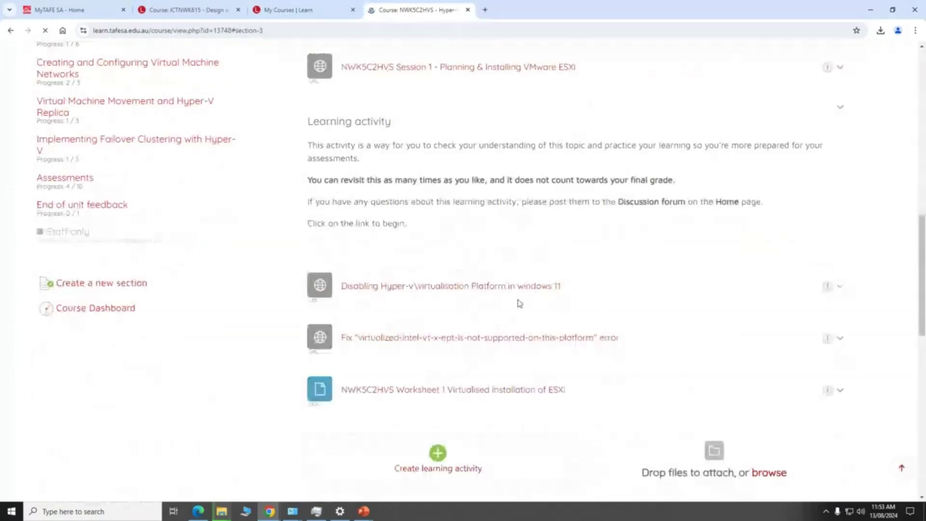
Open the Fix "virtualized-intel-vt-x-ept-is-not-supported-on-this-platform" error link in a separate browser tab and copy the article's web address
left_click(548, 339)
left_click(529, 5)
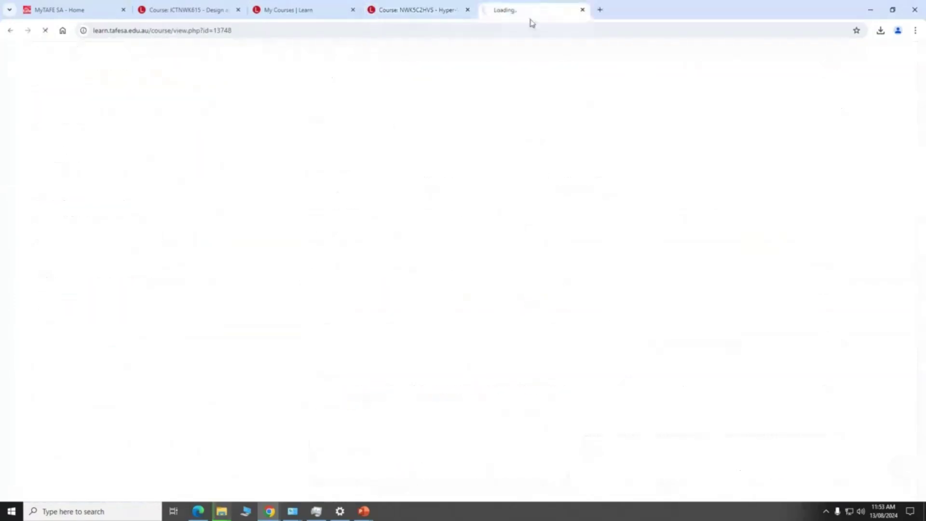
left_click(583, 10)
left_click(529, 340)
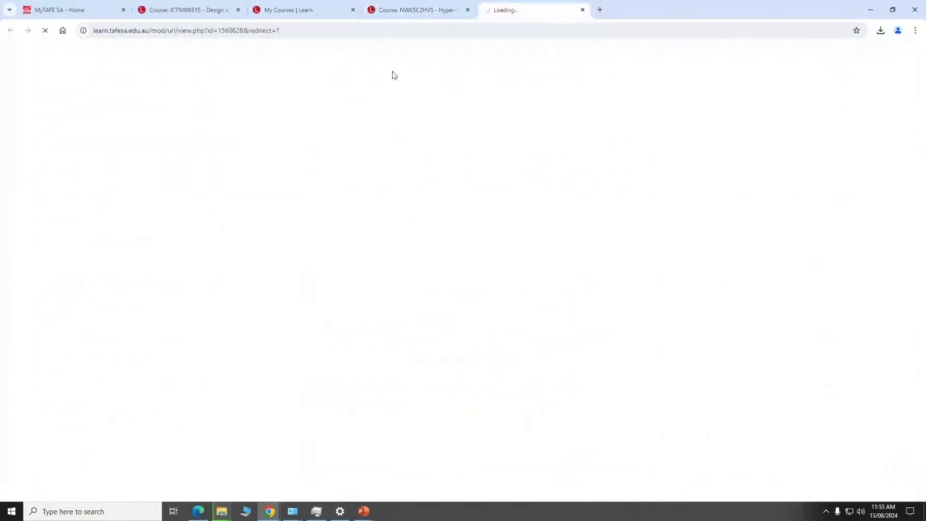
left_click(399, 31)
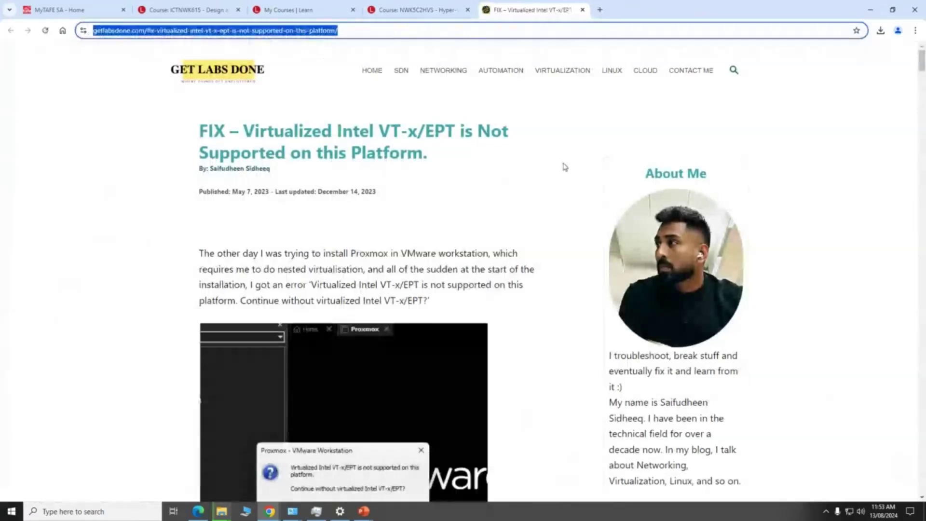
Start a new URL resource in the Building the Horizon Environment section of the ICTNWK615 course
left_click(198, 8)
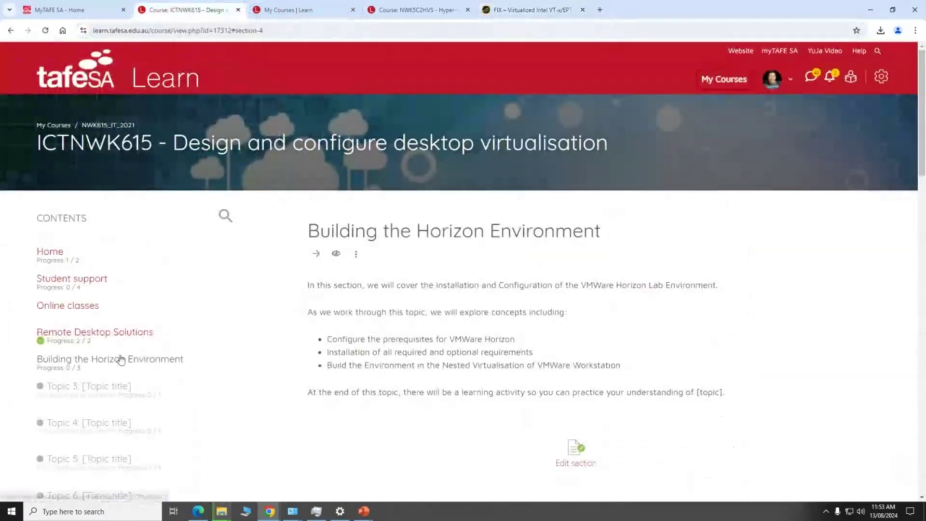
left_click(126, 363)
scroll(507, 410, "down", 10)
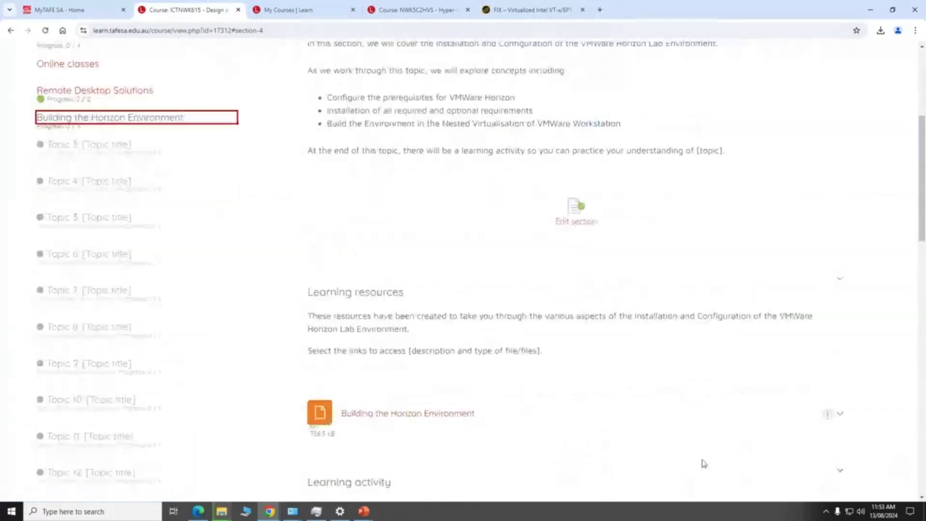
scroll(410, 440, "down", 5)
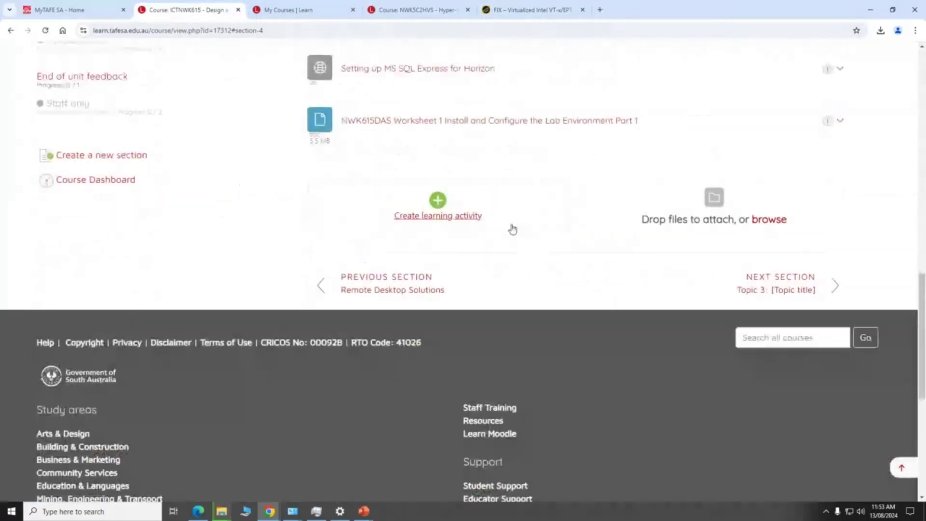
left_click(454, 223)
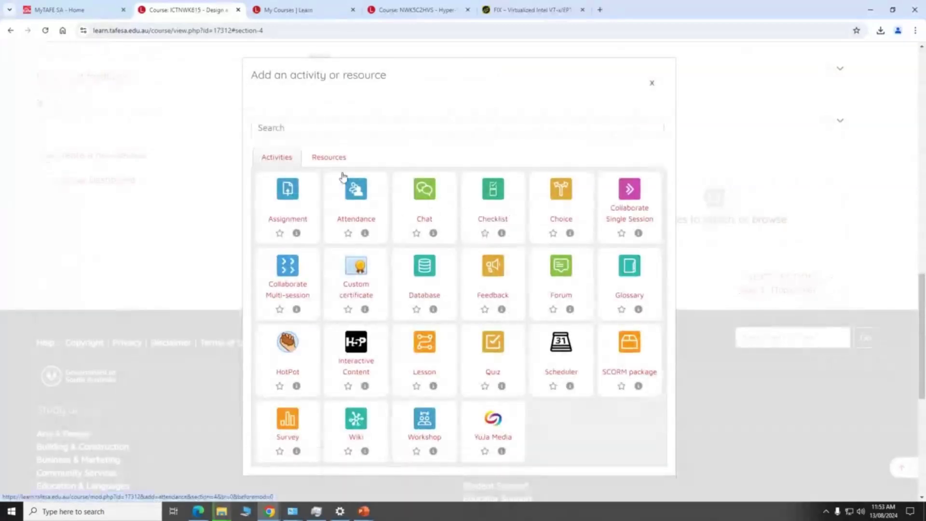
left_click(329, 157)
left_click(358, 288)
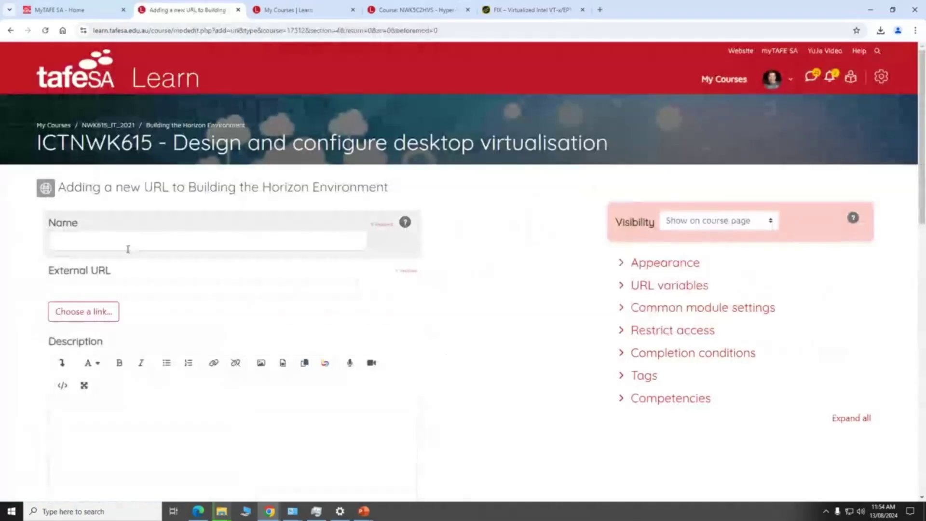
Paste the copied getlabsdone.com article address as the resource's external URL and also into its name
left_click(130, 288)
key("ctrl+v")
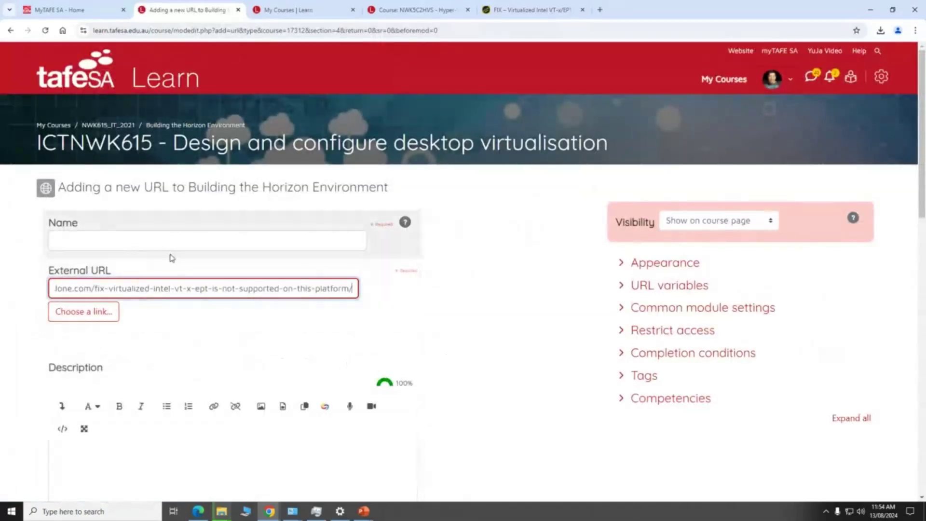
left_click(171, 242)
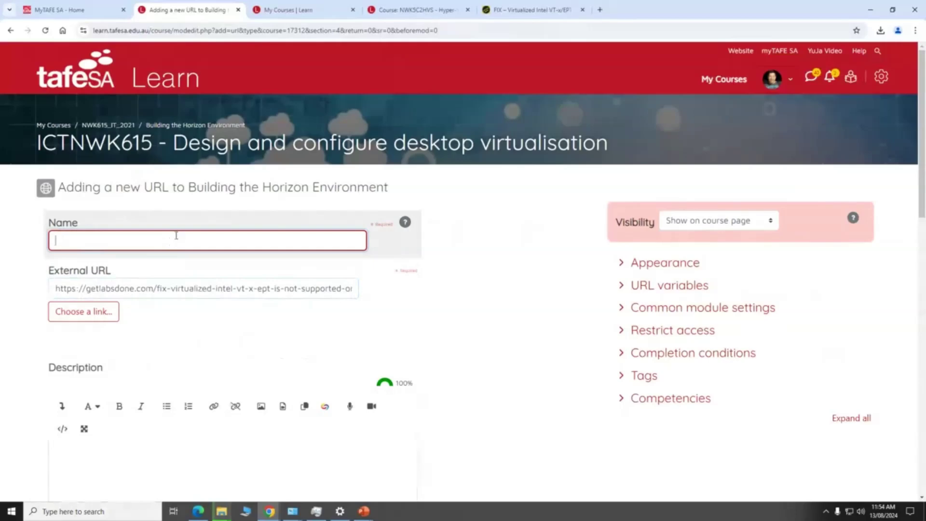
left_click_drag(157, 288, 409, 289)
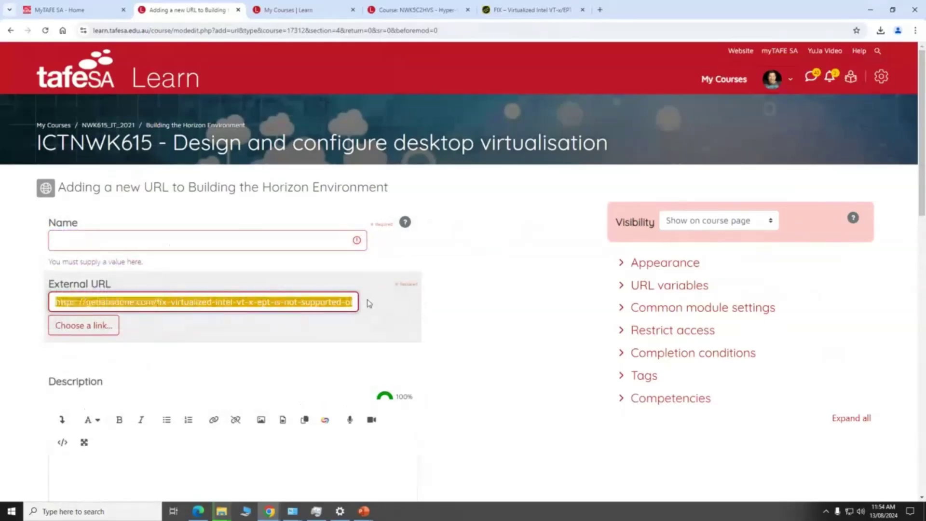
left_click(216, 240)
key("ctrl+v")
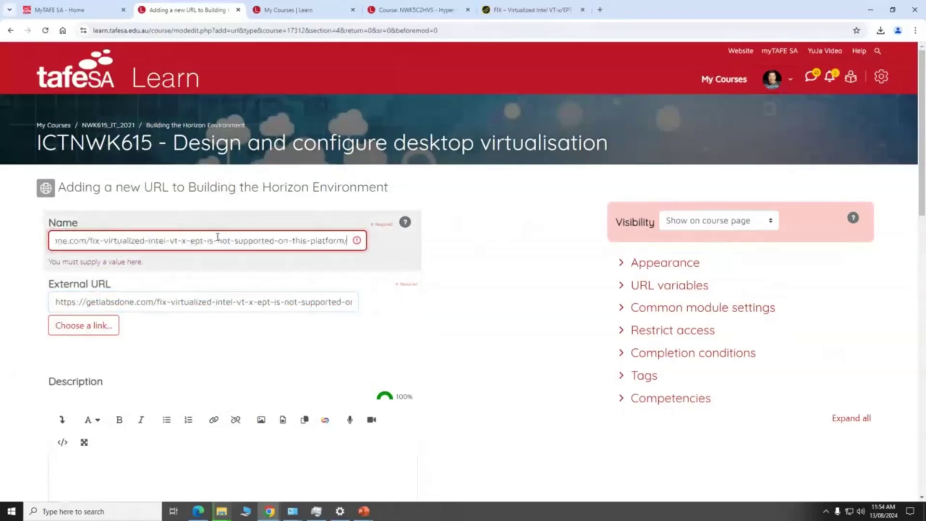
Trim the resource name to Fix-virtualized-intel-vt-x-ept-is-not-supported-on-this-platform, without the site address or trailing slash and with a capital F
left_click_drag(91, 241, 52, 241)
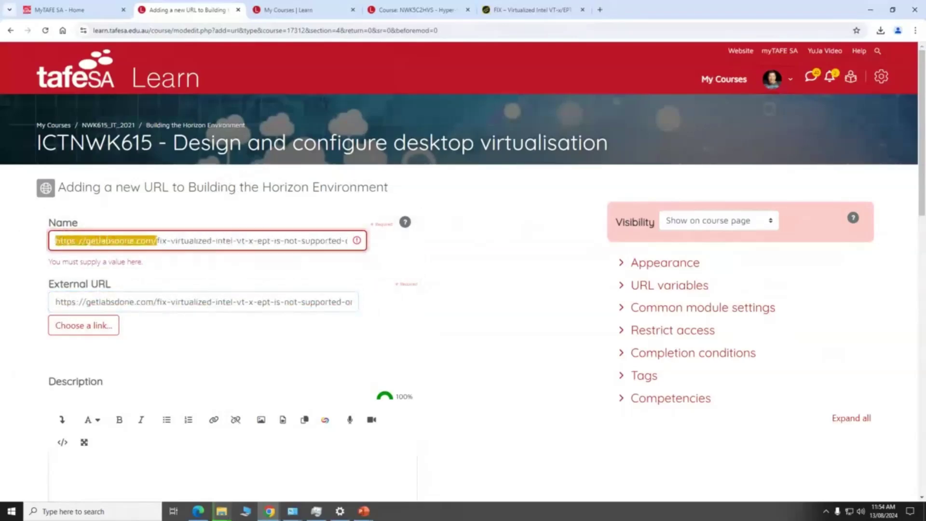
key("BackSpace")
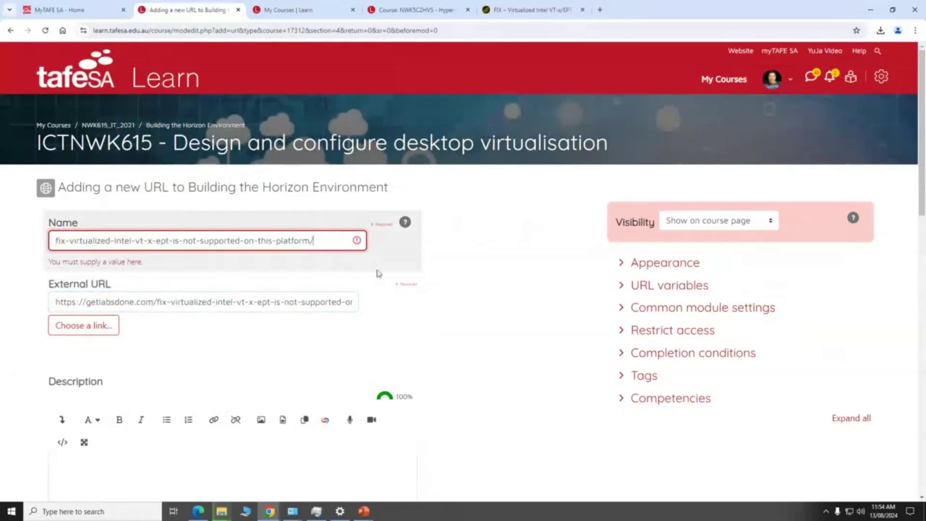
key("BackSpace")
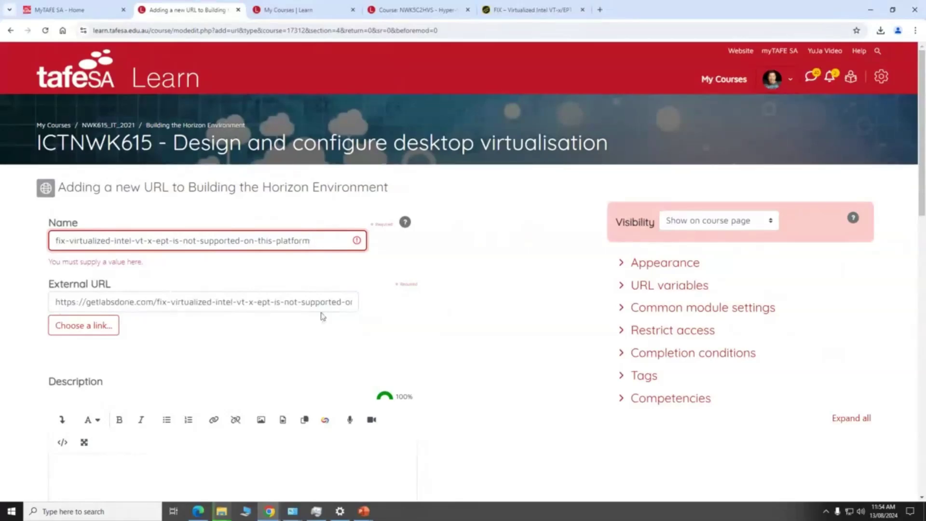
key("Delete")
type("F")
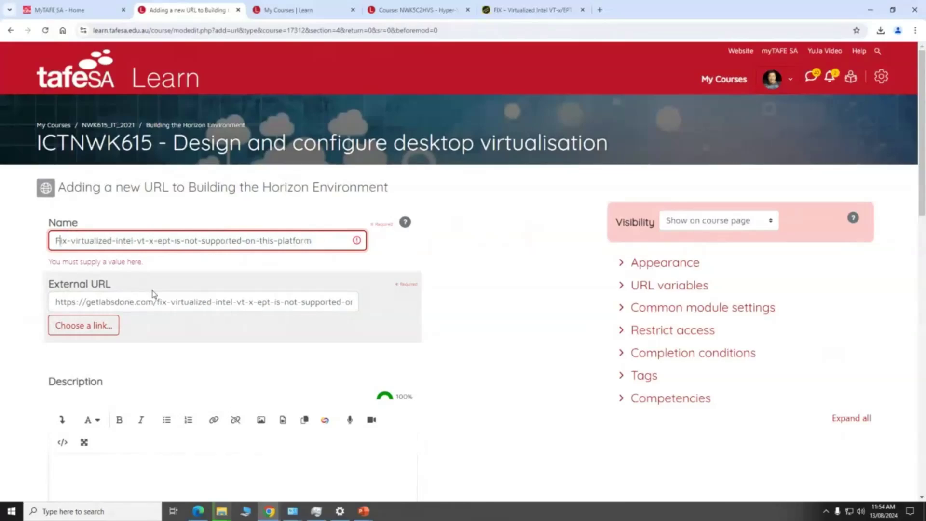
Copy the resource name into the description, then save the resource and return to the course
scroll(135, 351, "down", 5)
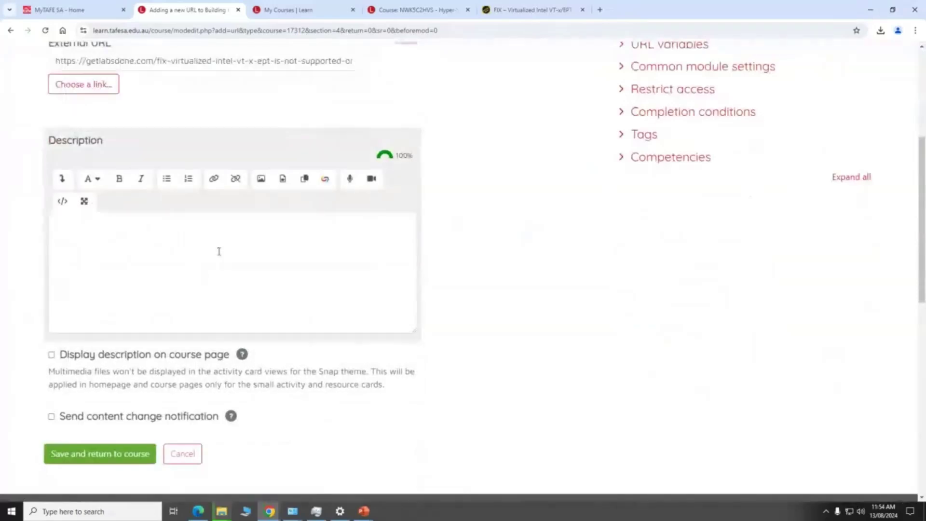
scroll(250, 263, "up", 5)
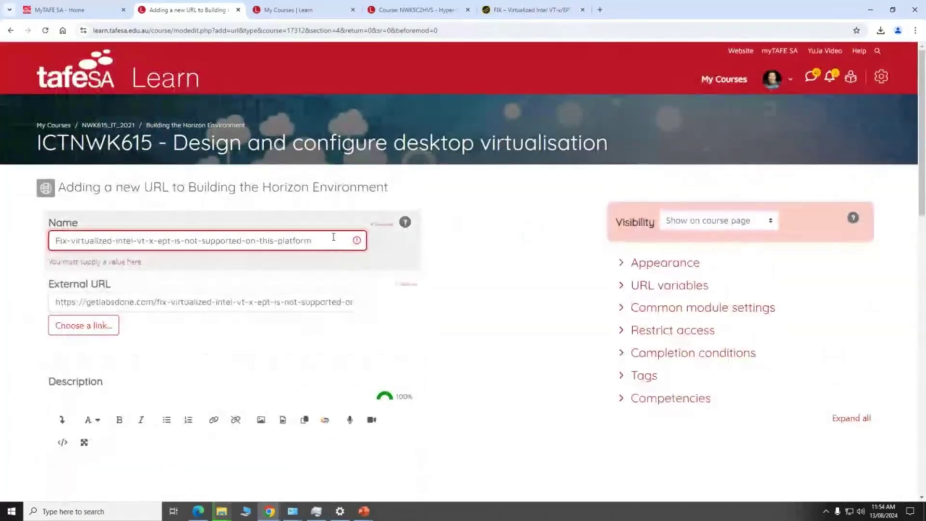
key("ctrl+a")
key("ctrl+c")
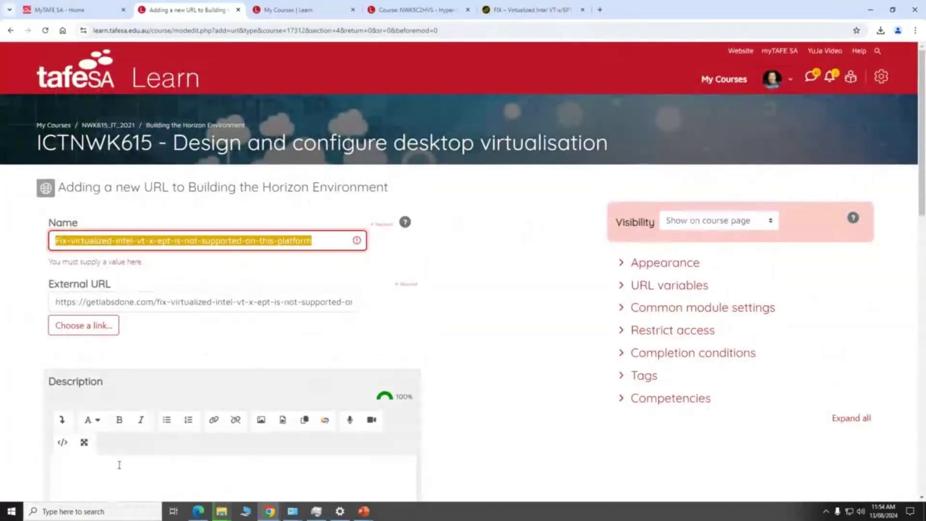
left_click(118, 463)
key("ctrl+v")
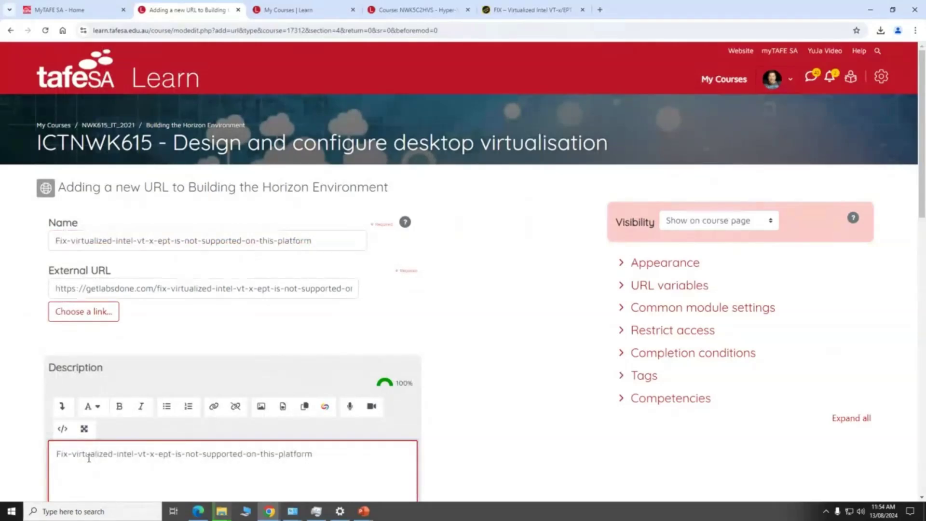
scroll(88, 458, "down", 8)
left_click(111, 296)
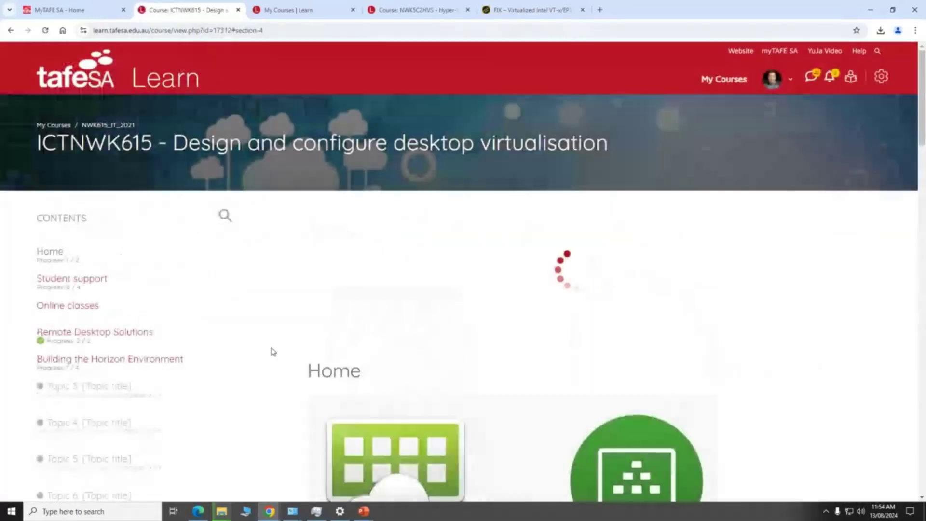
Move the Fix-virtualized-intel-vt-x-ept-is-not-supported-on-this-platform resource above Setting up MS SQL Express for Horizon in the Building the Horizon Environment section
scroll(269, 357, "down", 1)
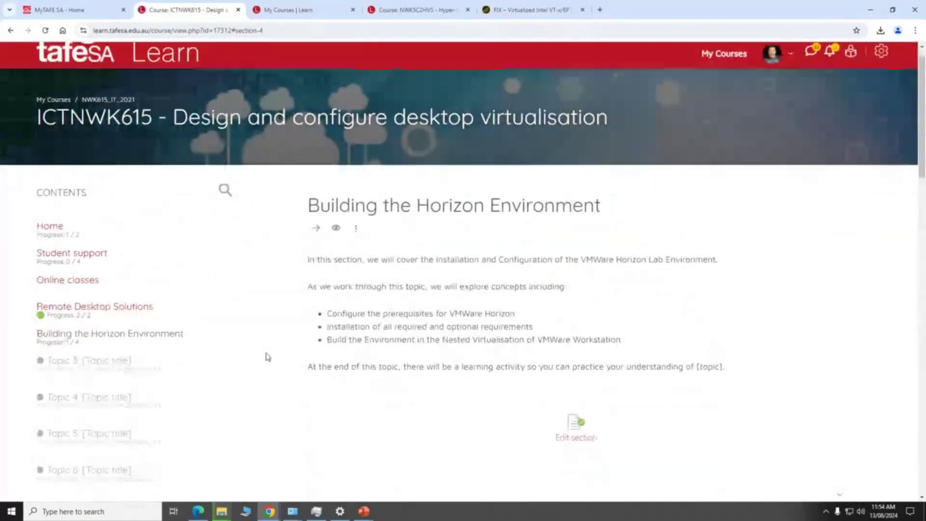
scroll(267, 356, "down", 10)
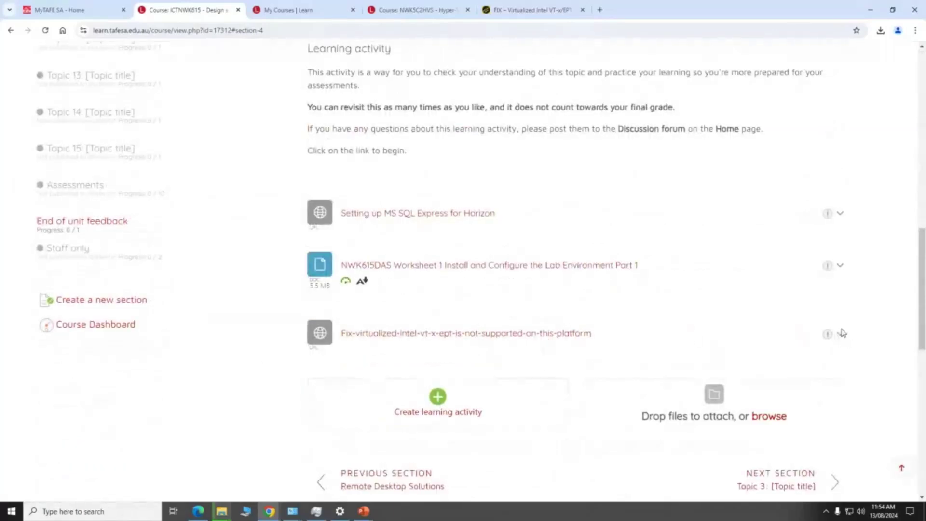
left_click(839, 340)
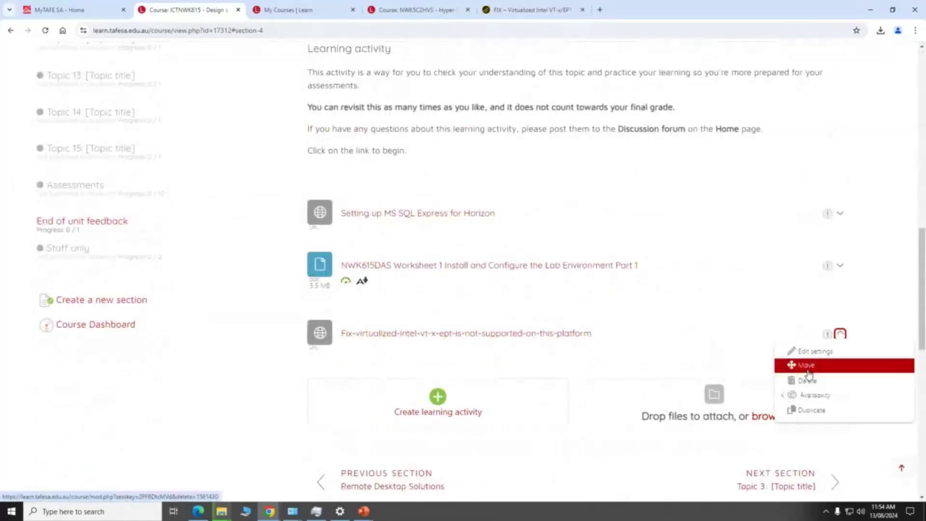
left_click(798, 364)
left_click(574, 129)
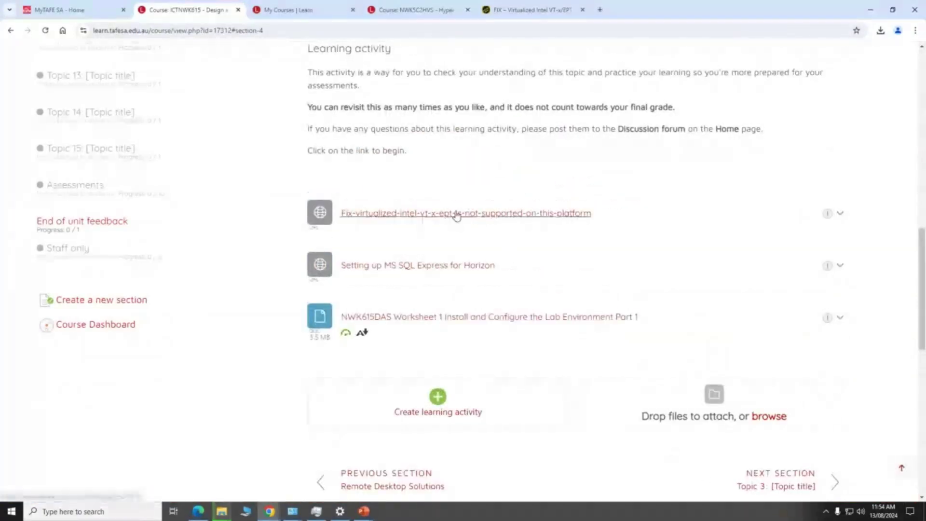
Open the moved article link from the course, close the older duplicate tab of the article and show the newly opened one
left_click(512, 212)
left_click(649, 10)
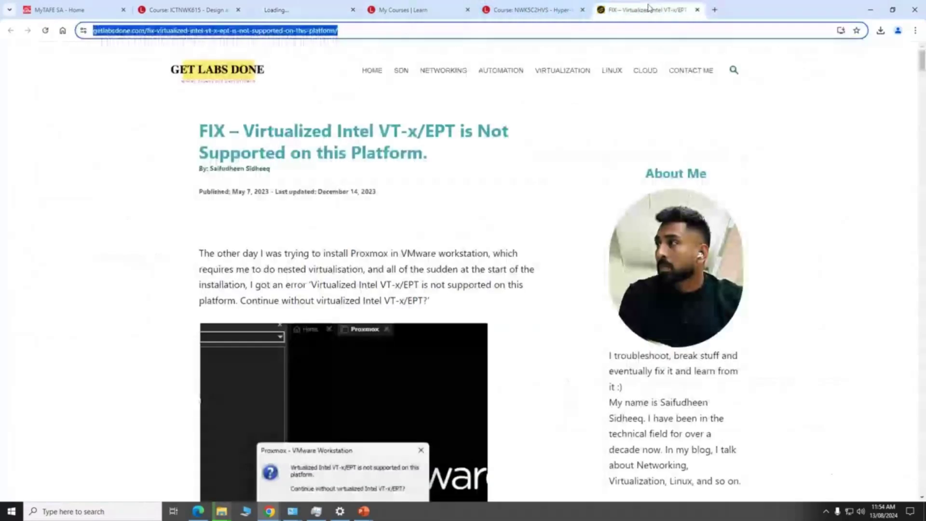
left_click(697, 10)
left_click(304, 10)
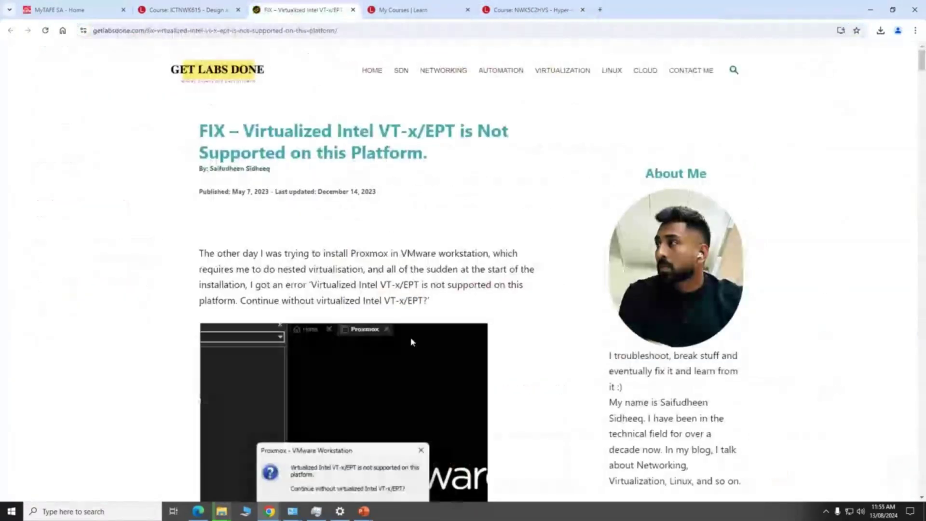
Read the article's introduction on the VT-x/EPT error, the VMware Workstation messages for Yes and No, and the role of Hyper-V
scroll(415, 340, "down", 1)
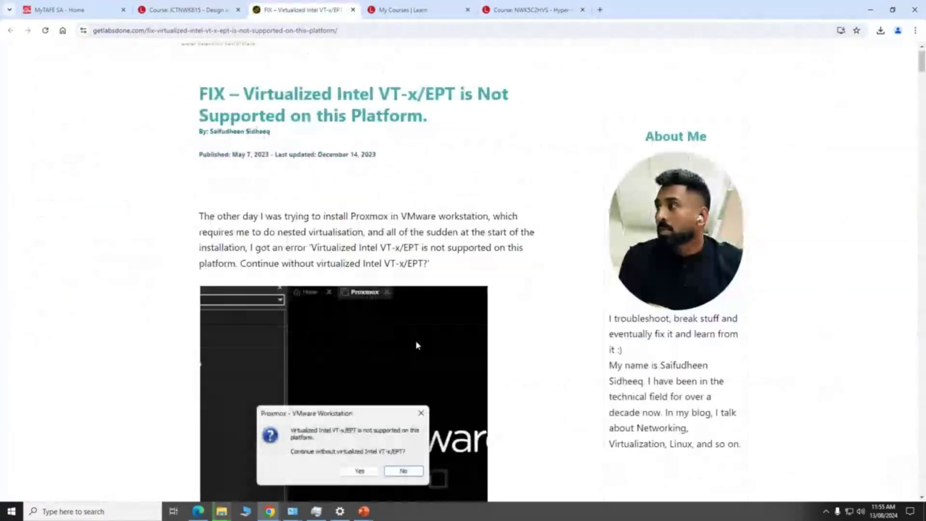
scroll(417, 345, "down", 4)
scroll(417, 346, "up", 2)
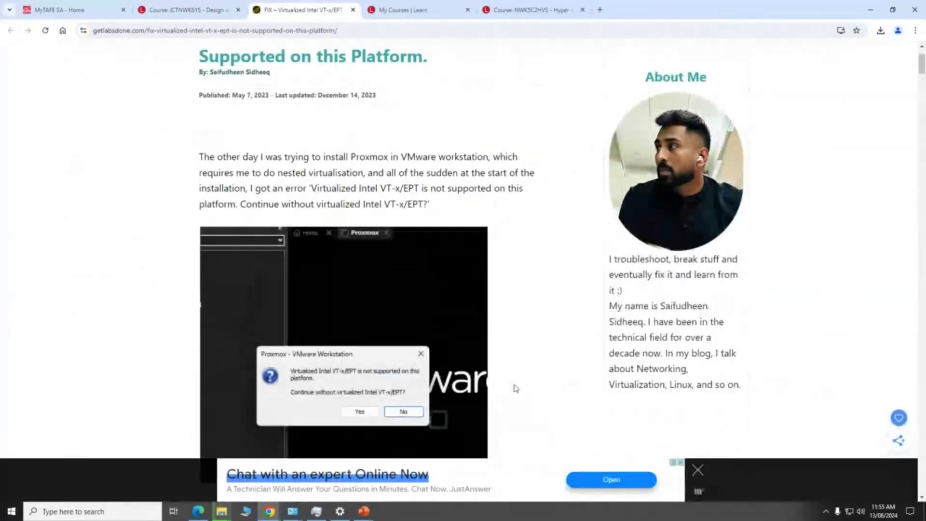
scroll(515, 388, "down", 7)
scroll(515, 383, "up", 5)
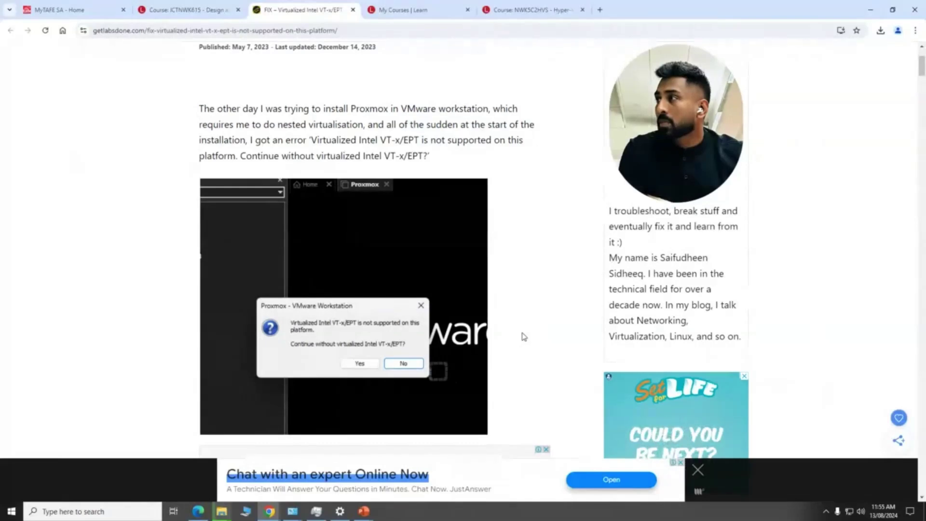
scroll(418, 331, "down", 1)
scroll(417, 331, "down", 8)
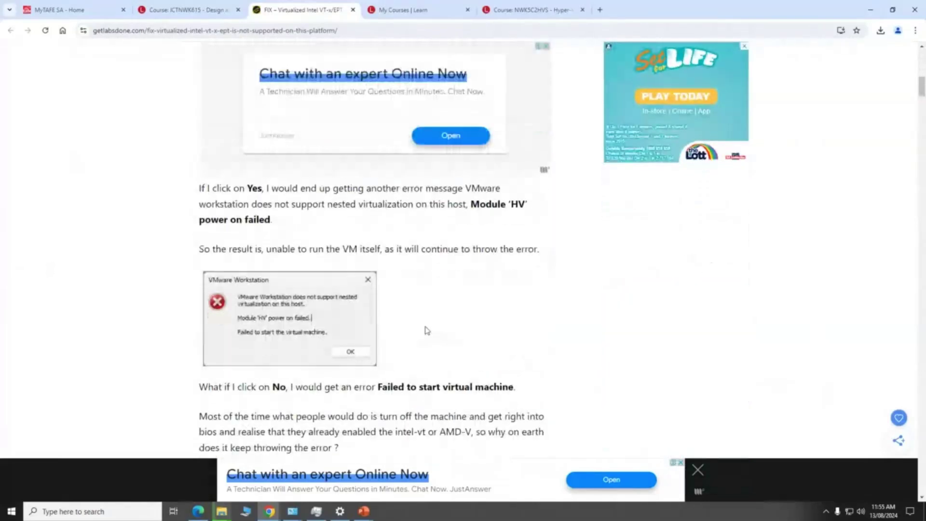
scroll(427, 331, "down", 2)
scroll(426, 331, "down", 2)
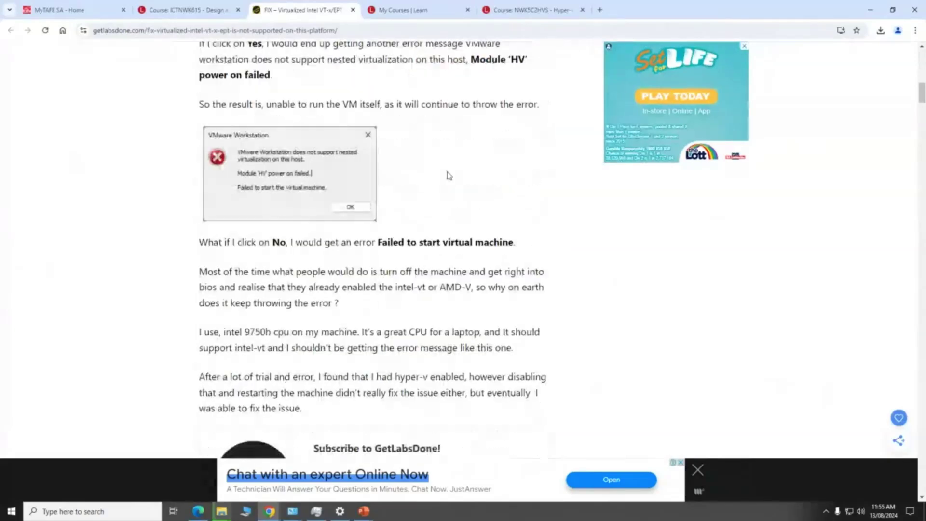
scroll(439, 265, "down", 1)
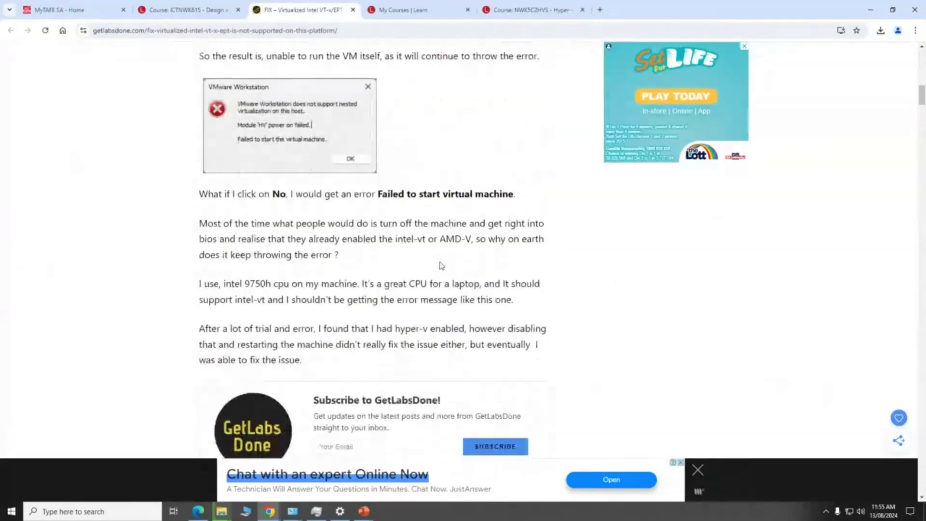
scroll(441, 266, "down", 5)
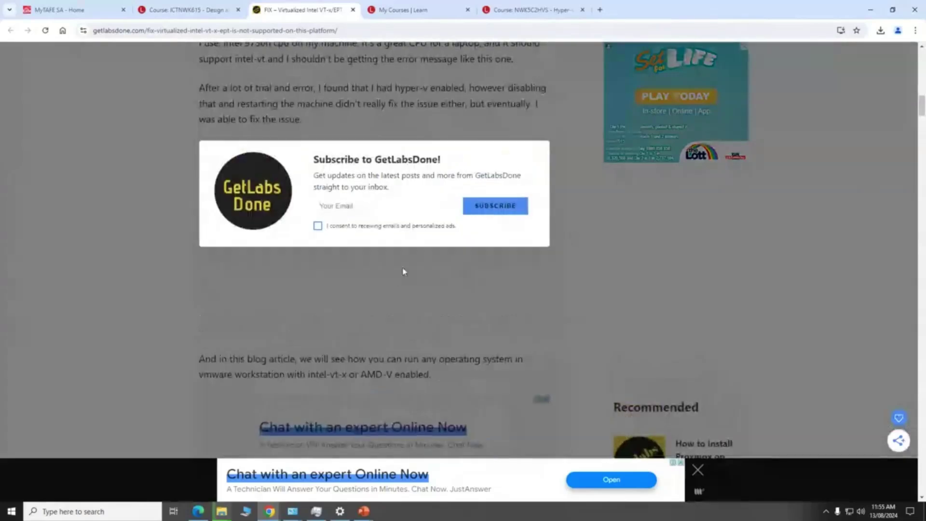
scroll(467, 339, "up", 4)
scroll(558, 329, "up", 3)
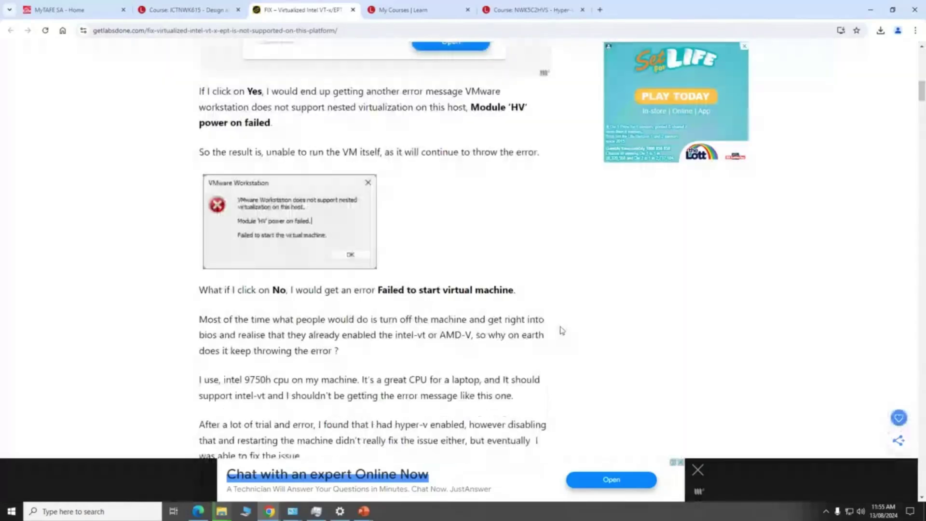
scroll(560, 332, "down", 2)
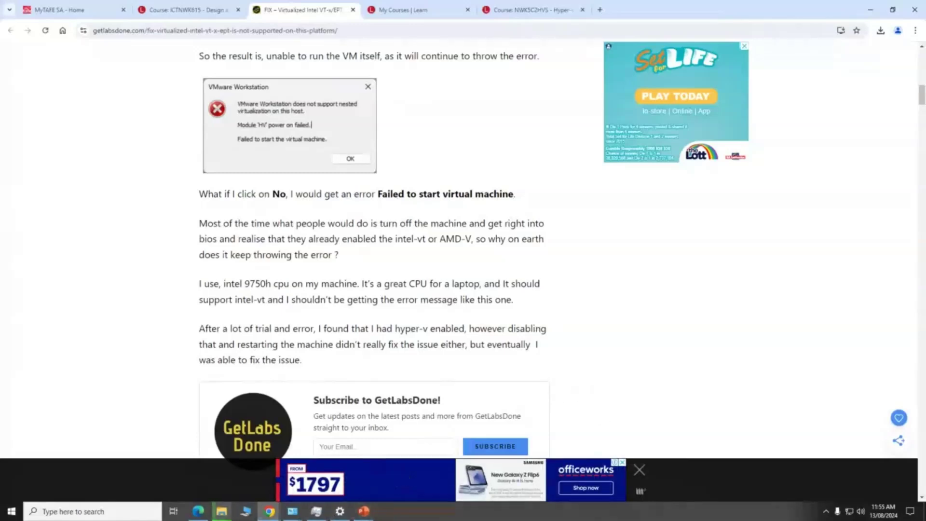
Switch to Task Manager, check the CPU's Virtualisation status in the performance details, and minimise the window
left_click(316, 511)
left_click_drag(458, 278, 255, 42)
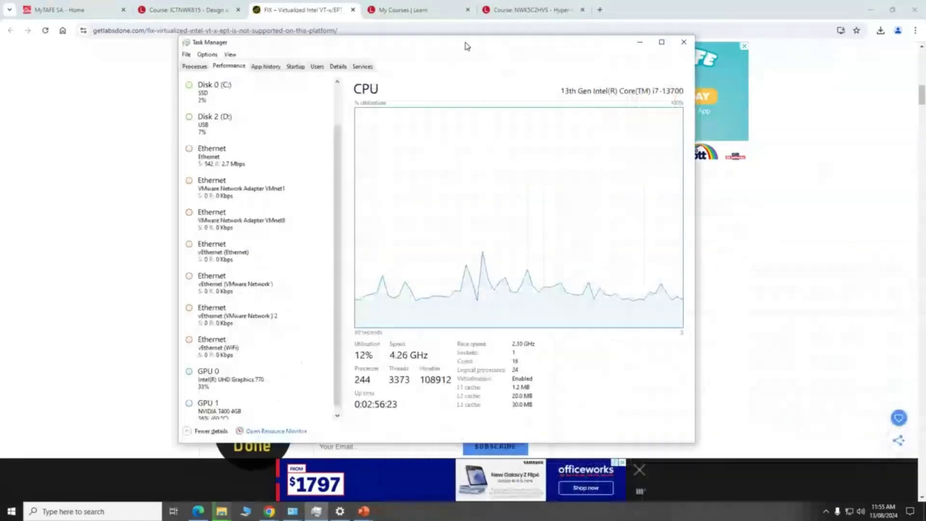
scroll(298, 96, "up", 3)
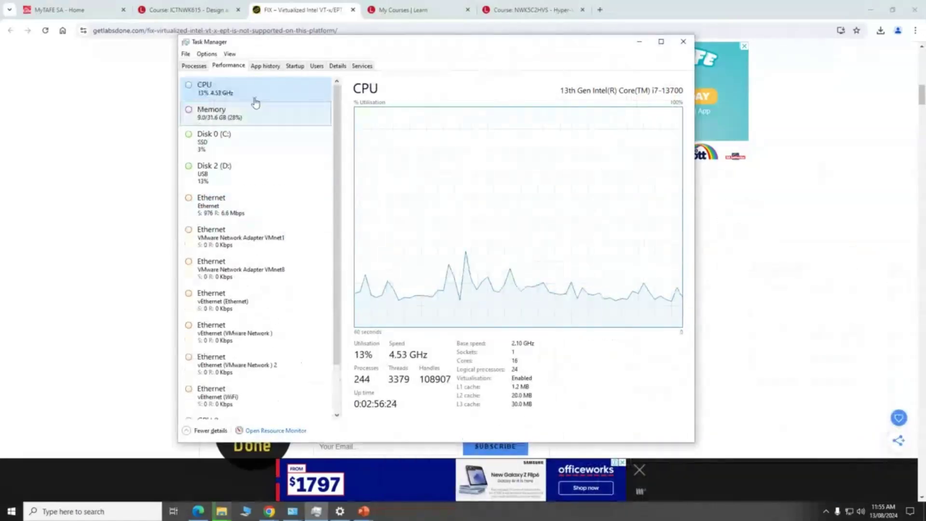
left_click(490, 381)
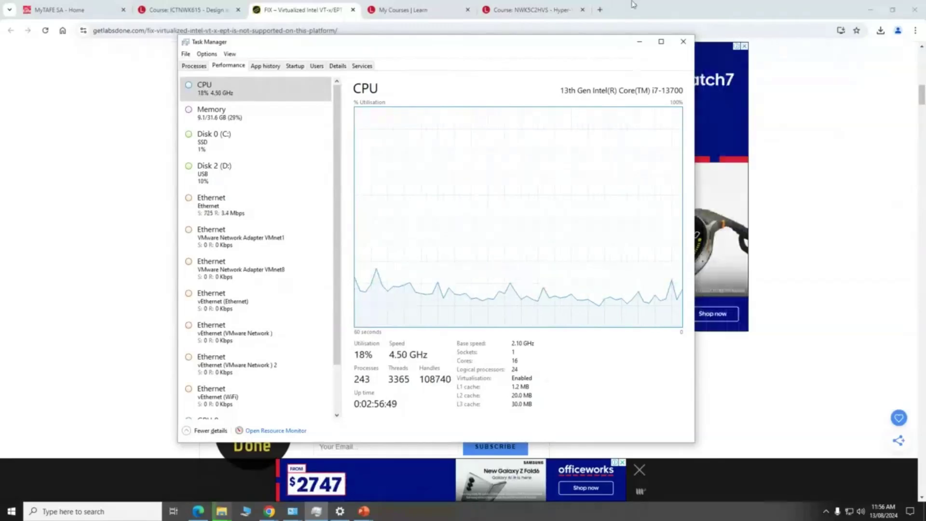
left_click_drag(547, 46, 241, 89)
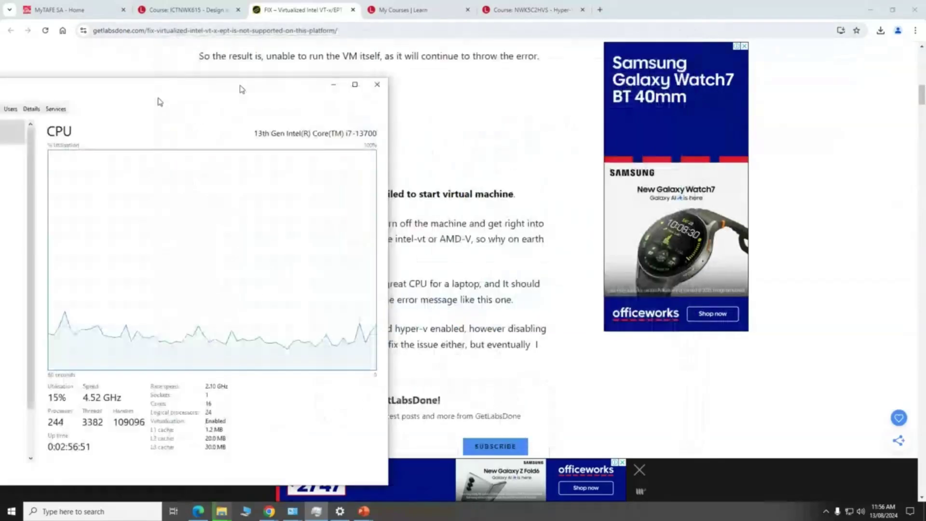
left_click(334, 85)
Read the article's section on ensuring the CPU supports hardware virtualization and getting the CPU model number
scroll(496, 210, "down", 10)
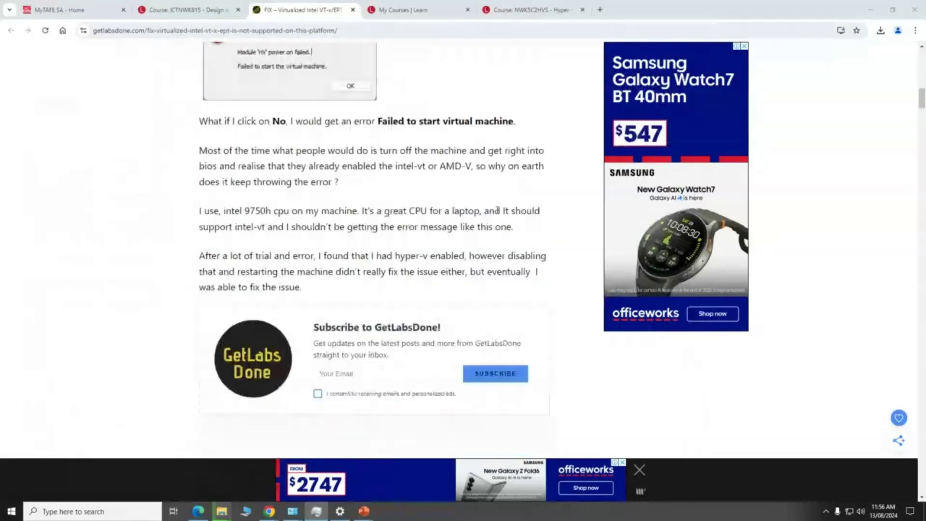
scroll(558, 222, "down", 3)
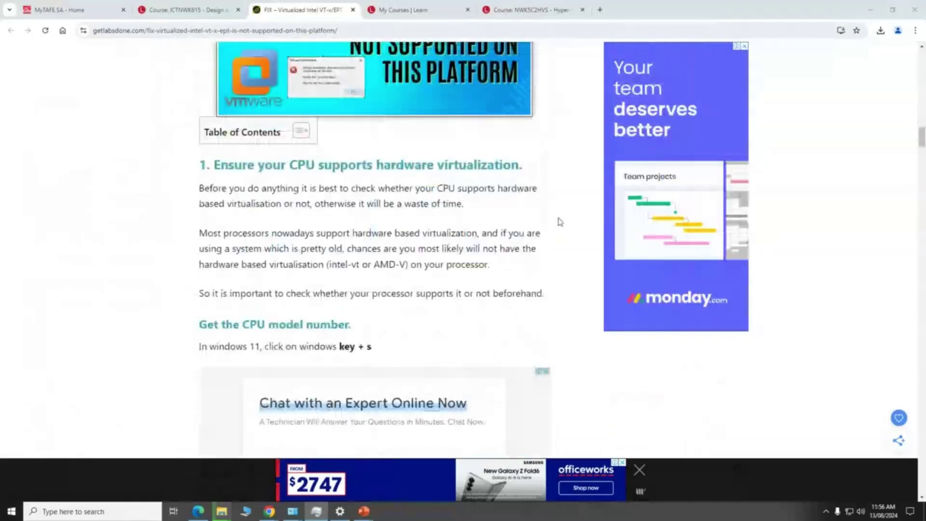
scroll(558, 222, "down", 2)
scroll(558, 222, "up", 2)
scroll(411, 266, "down", 7)
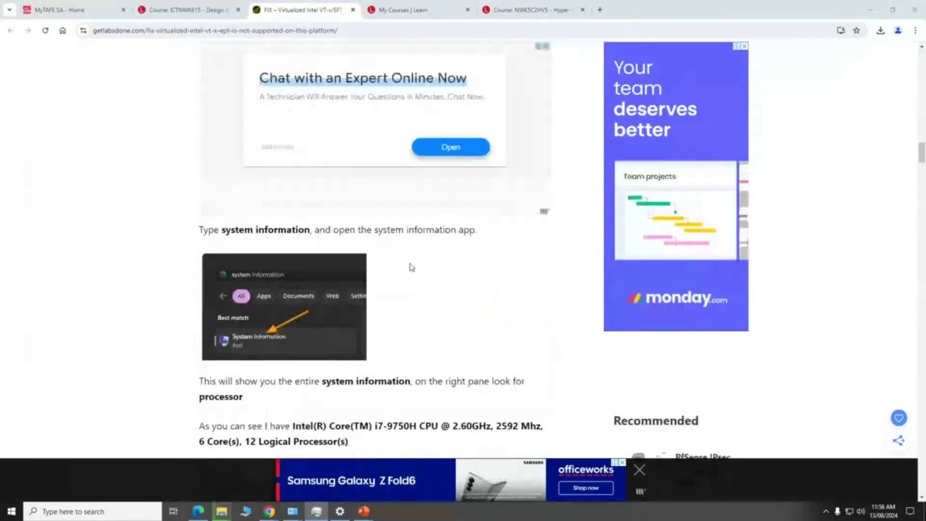
scroll(411, 267, "down", 6)
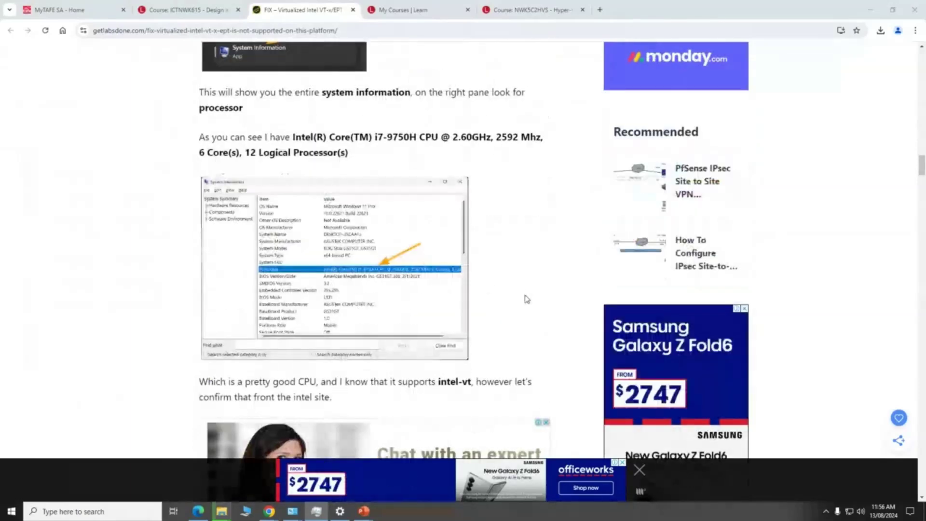
Open System Information, widen the Item column to read the full hypervisor entry at the end of the System Summary, and minimise the window
key("super")
type("s")
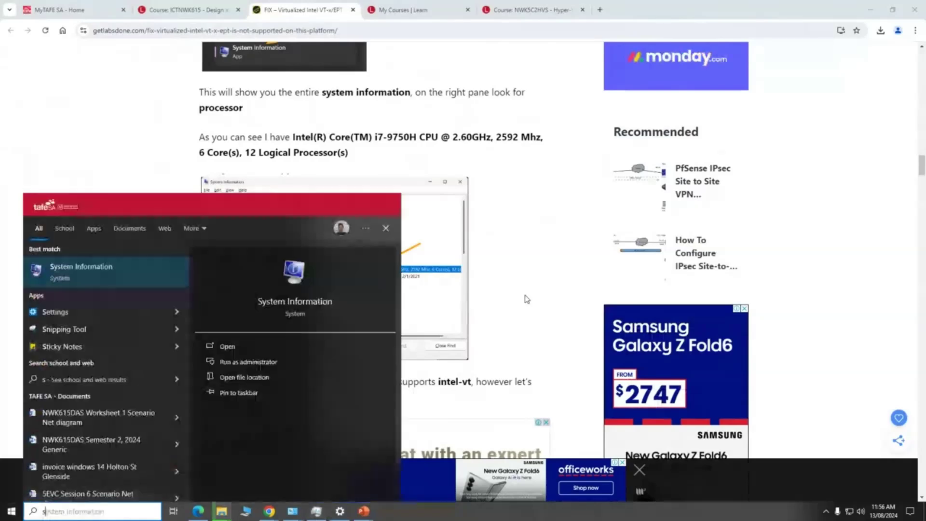
key("Return")
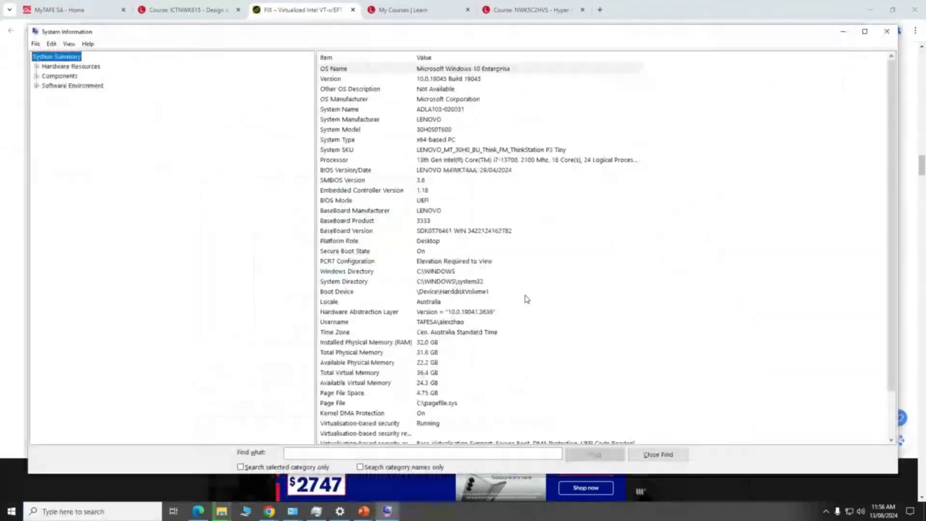
scroll(529, 204, "down", 1)
left_click(496, 291)
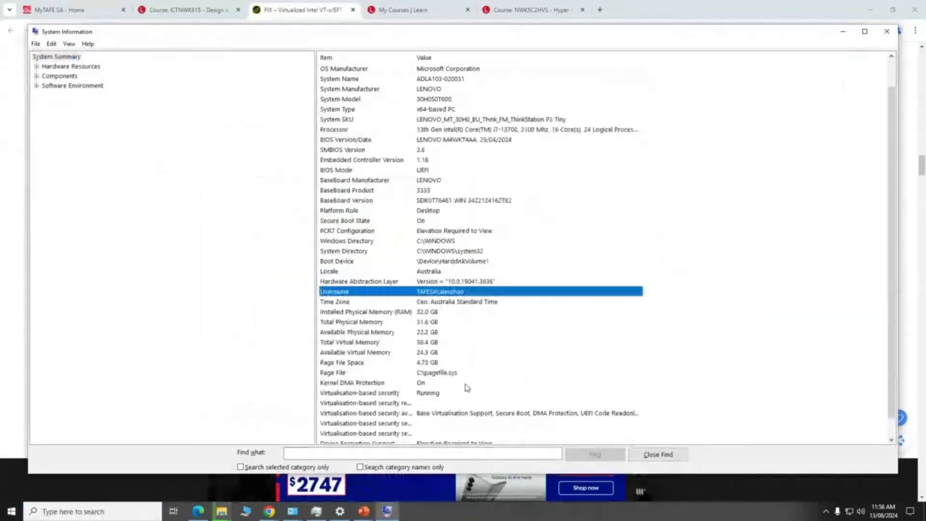
scroll(416, 434, "down", 1)
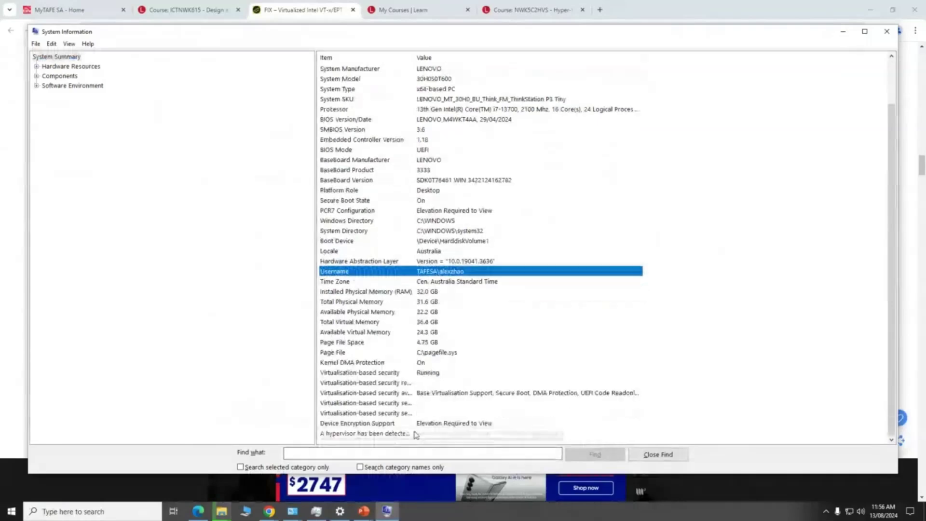
left_click(387, 434)
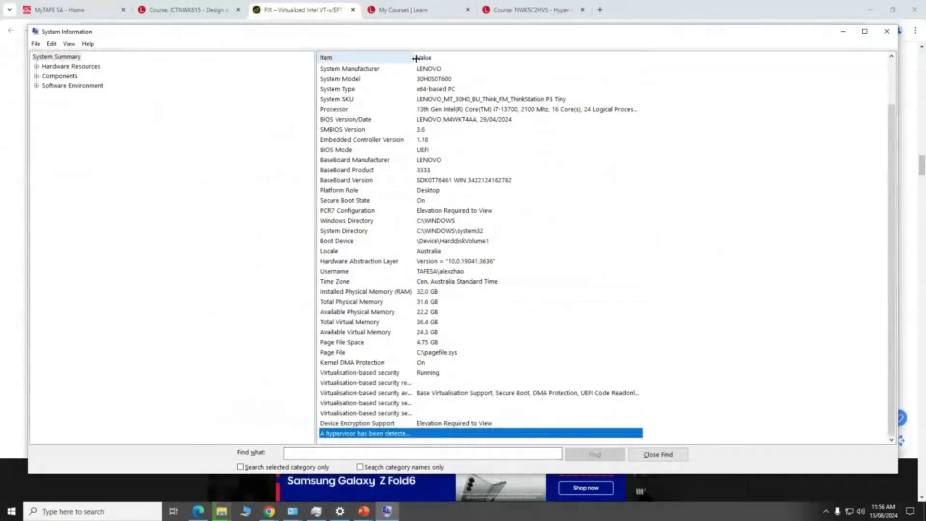
double_click(415, 59)
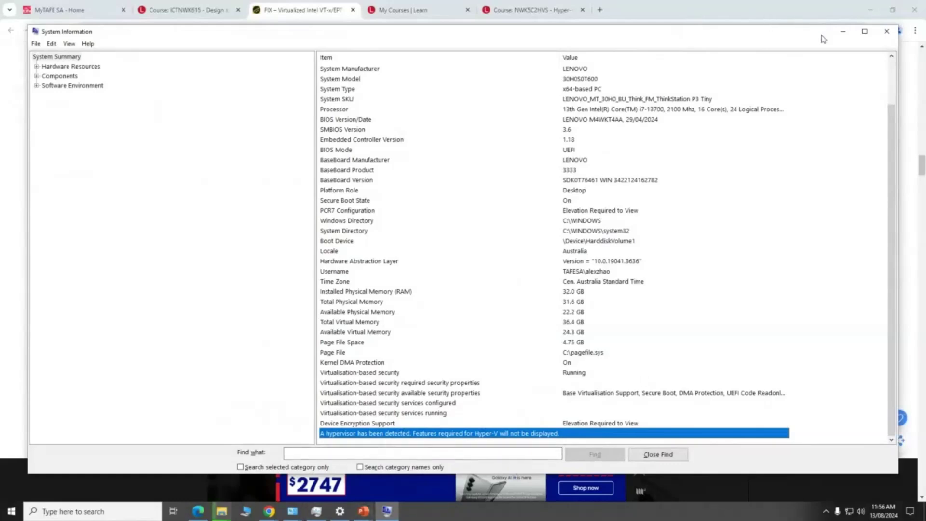
left_click(842, 32)
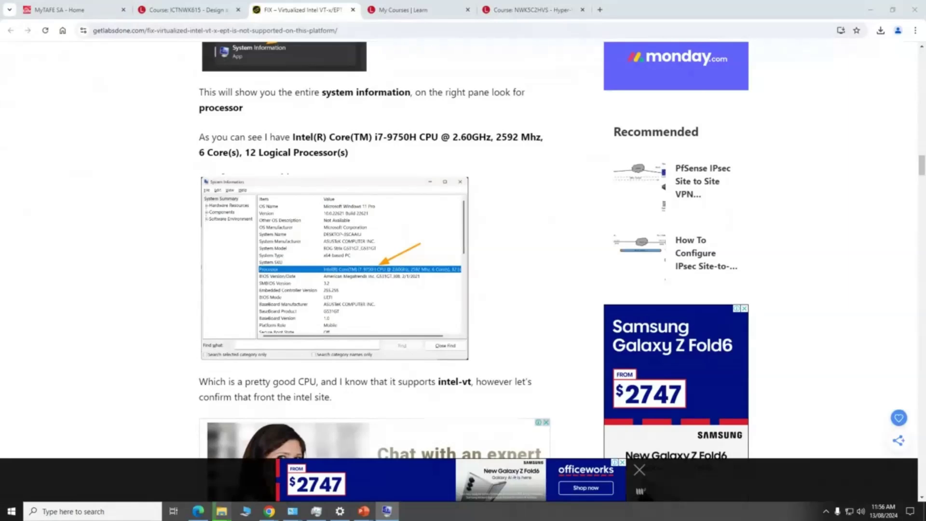
Restore System Information, widen the Value column to read the full Processor entry, and minimise the window again
left_click(387, 511)
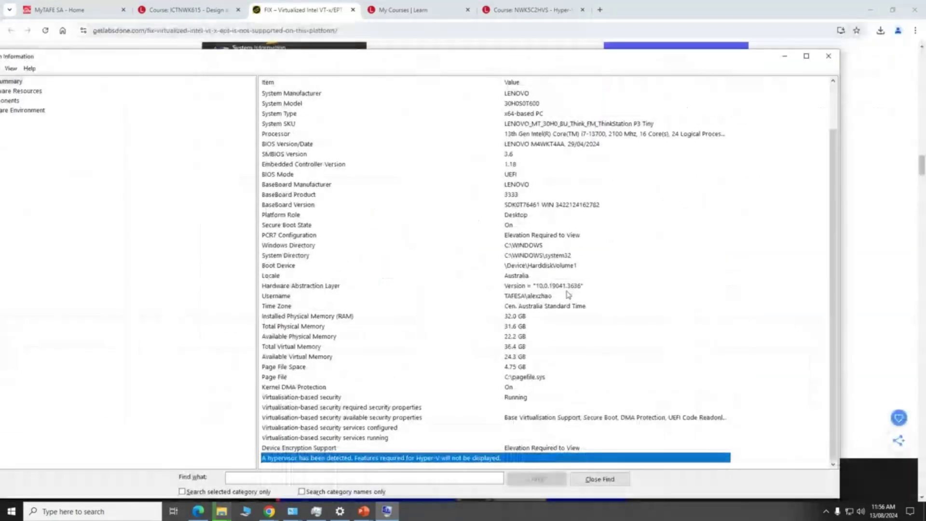
scroll(568, 296, "up", 1)
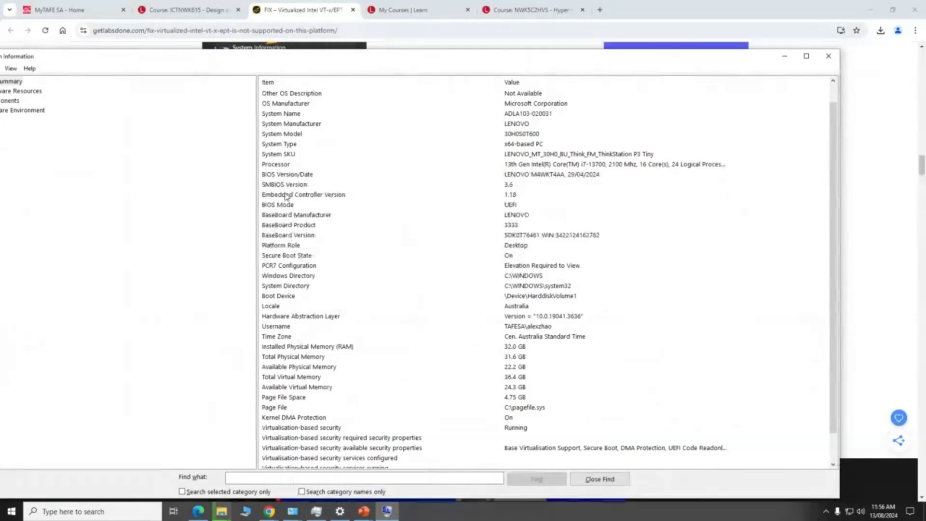
left_click(279, 165)
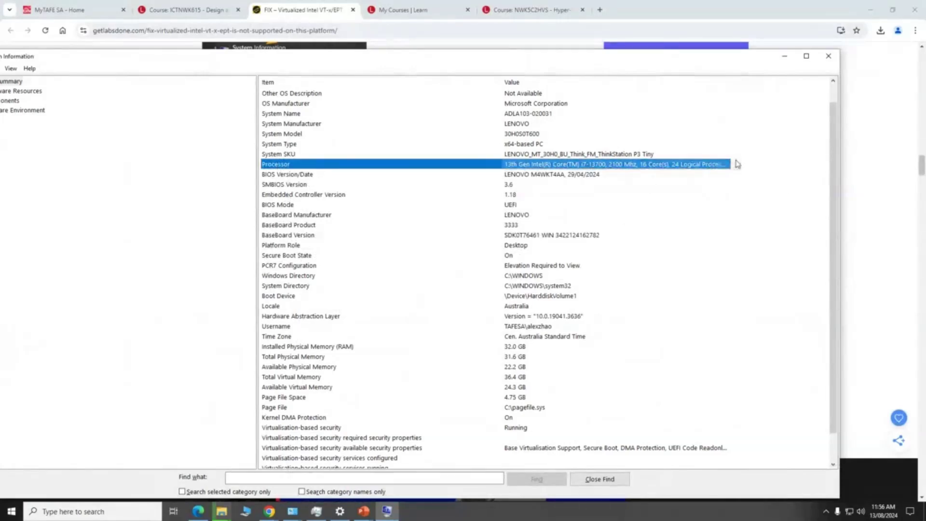
double_click(730, 77)
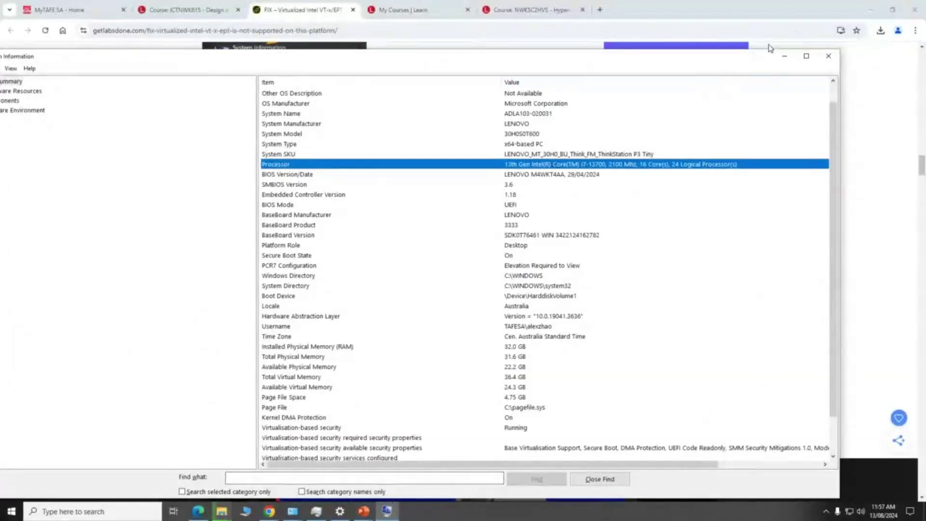
left_click(784, 56)
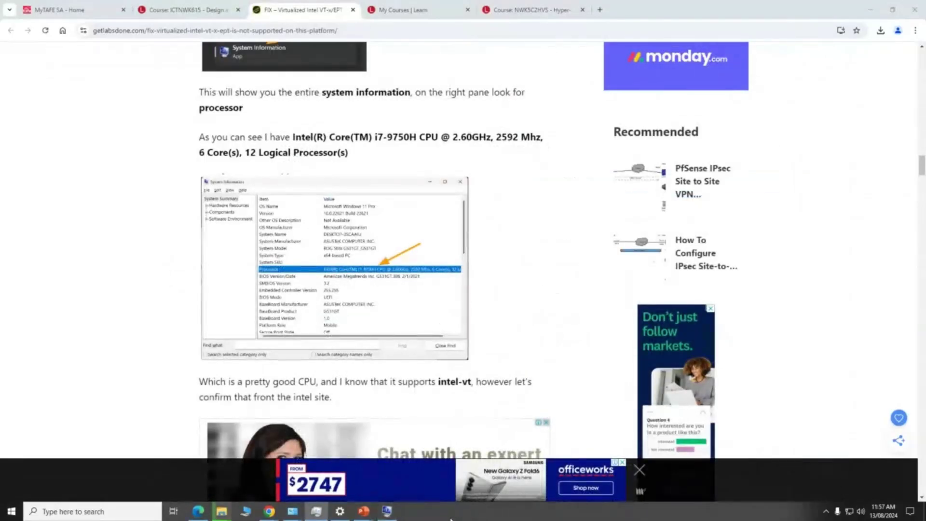
Find the article's Intel processor virtualization check, open its Intel search page link in a new tab, and switch to it
scroll(418, 210, "up", 5)
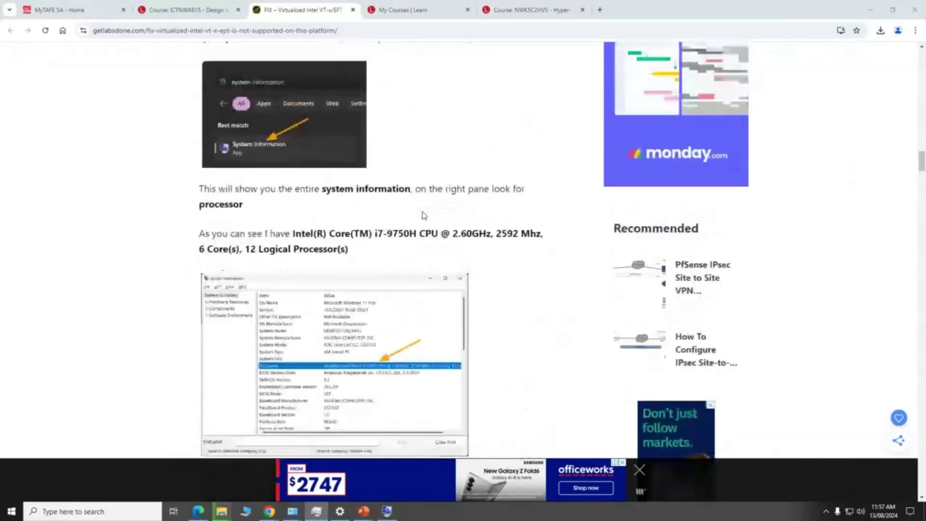
scroll(440, 224, "up", 5)
scroll(440, 224, "down", 8)
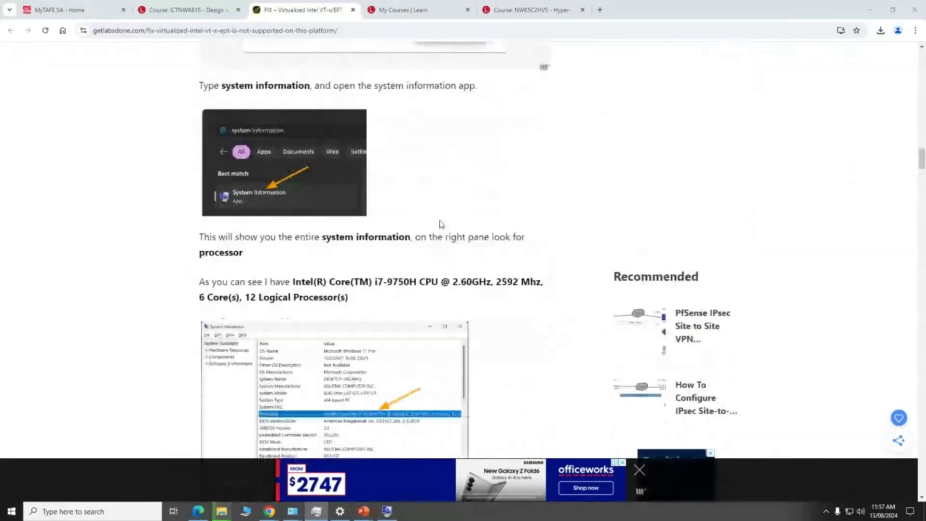
scroll(440, 224, "down", 9)
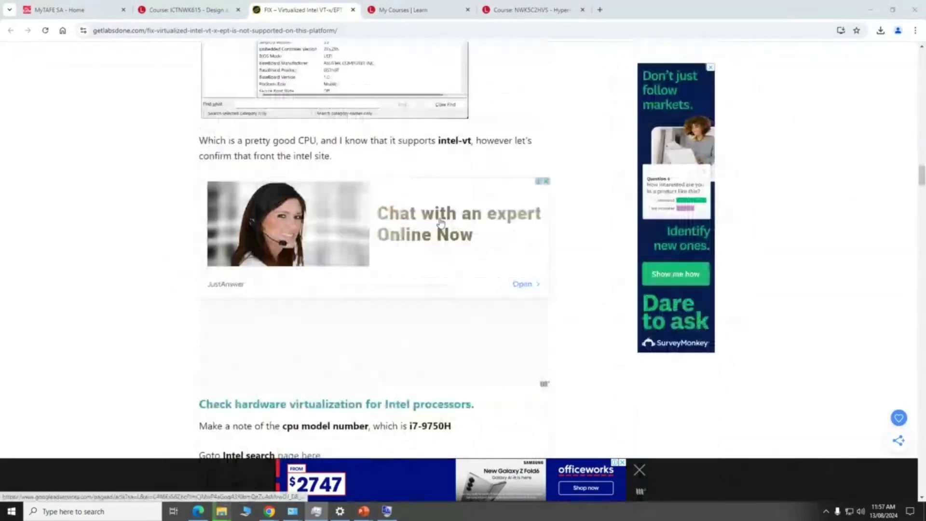
left_click(316, 313)
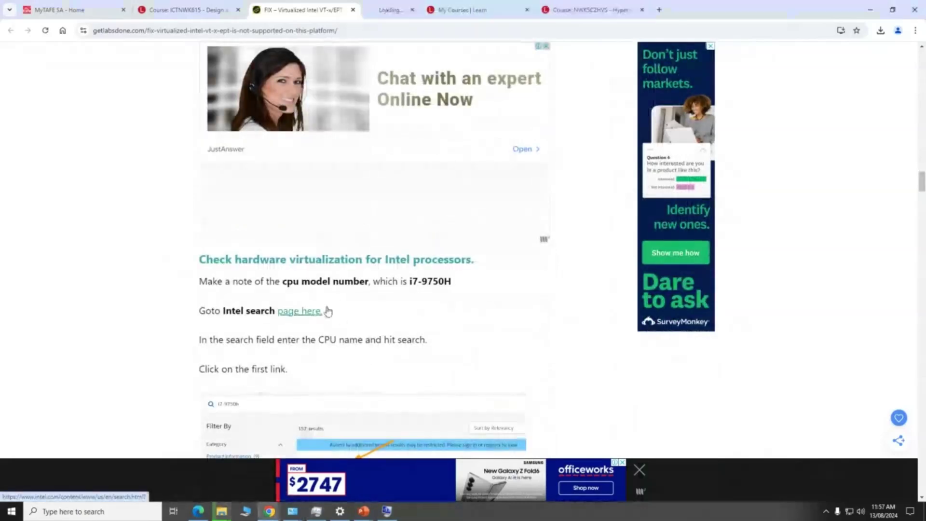
left_click(425, 10)
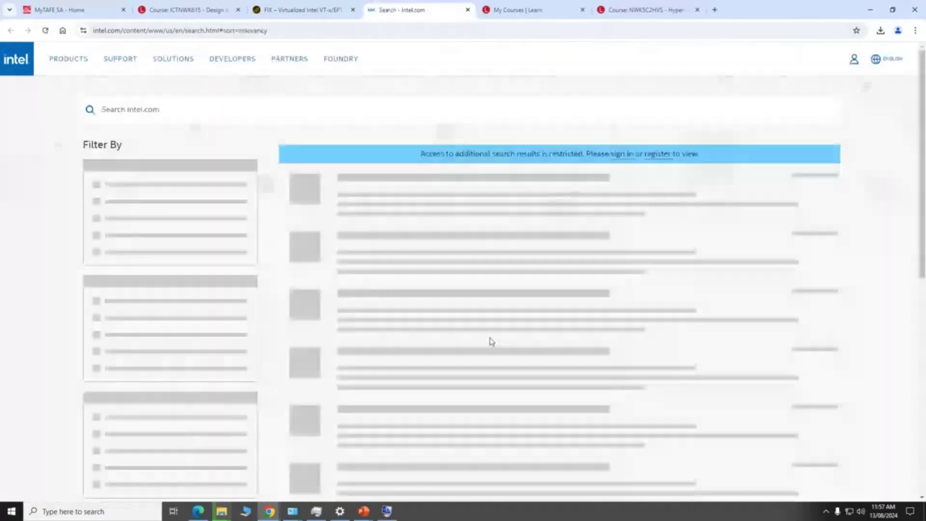
Look up the processor model in System Information and search the Intel site for 13700
left_click(198, 106)
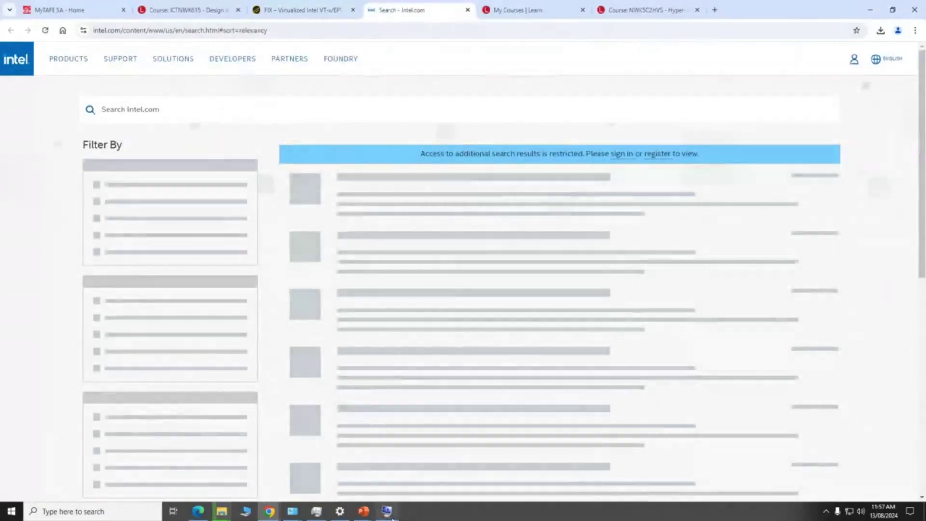
left_click(387, 511)
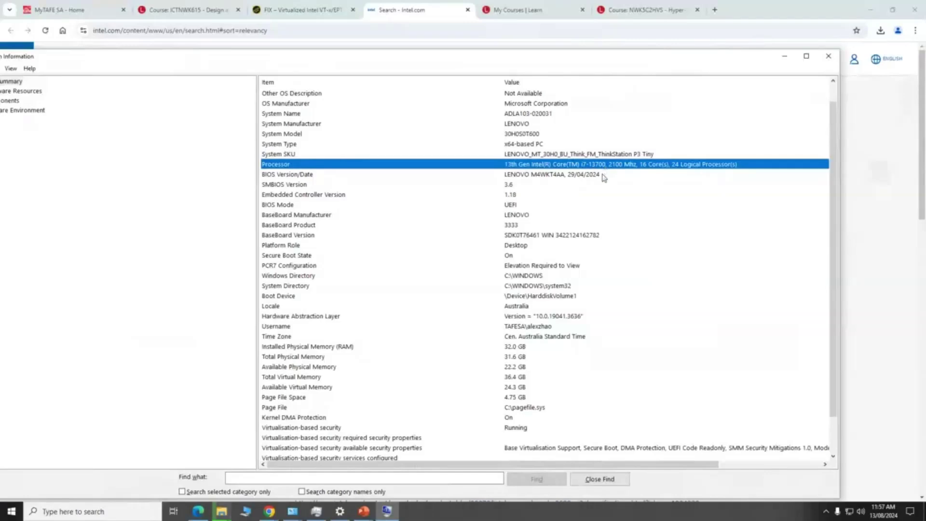
left_click(785, 56)
left_click(322, 103)
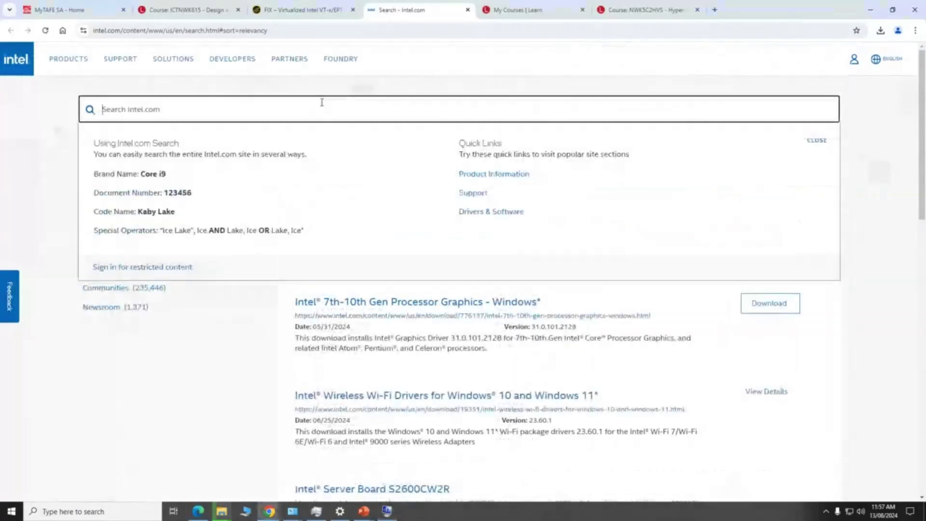
type("13700")
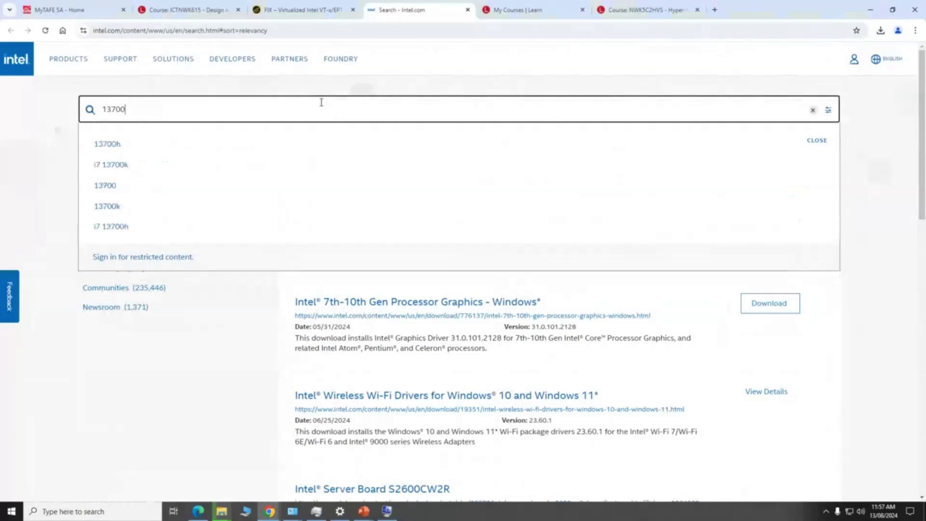
key("Return")
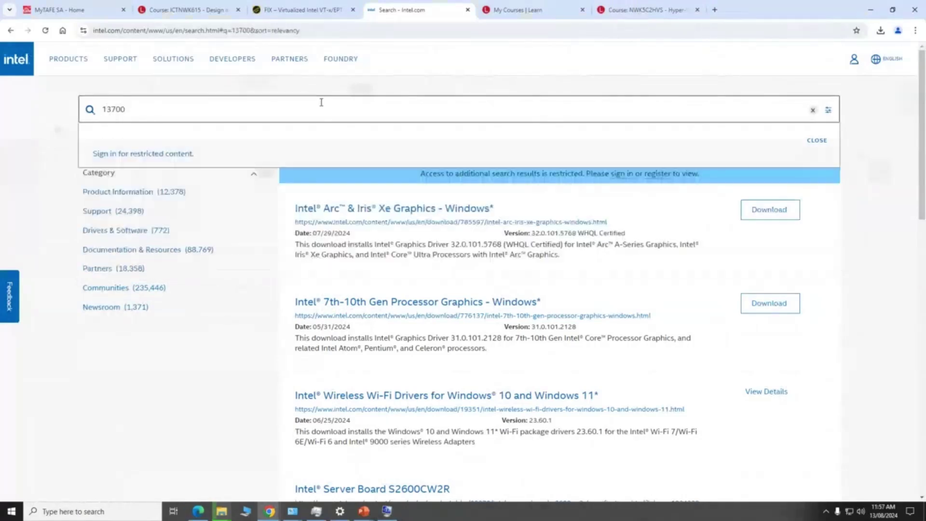
scroll(480, 350, "down", 1)
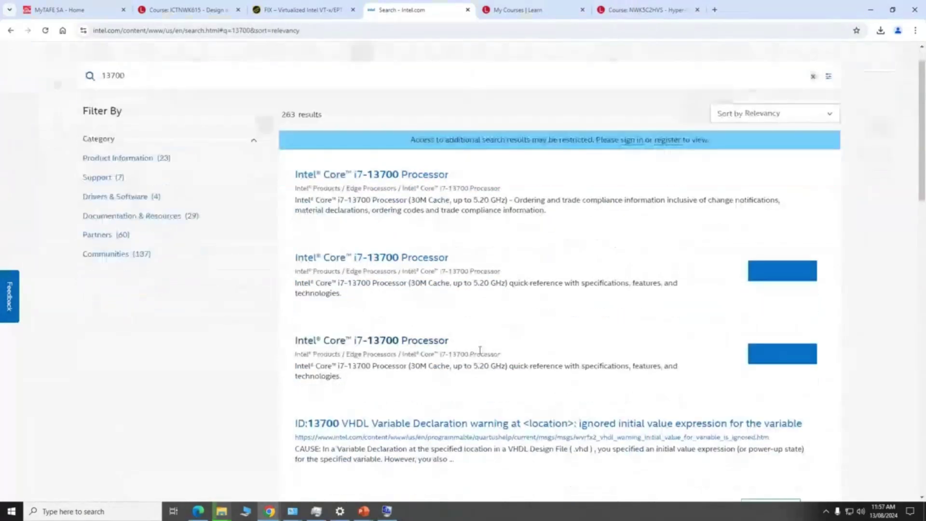
Open the first Intel Core i7-13700 Processor result in a new tab and look through its ordering and compliance information
left_click(410, 178, "ctrl")
left_click(497, 13)
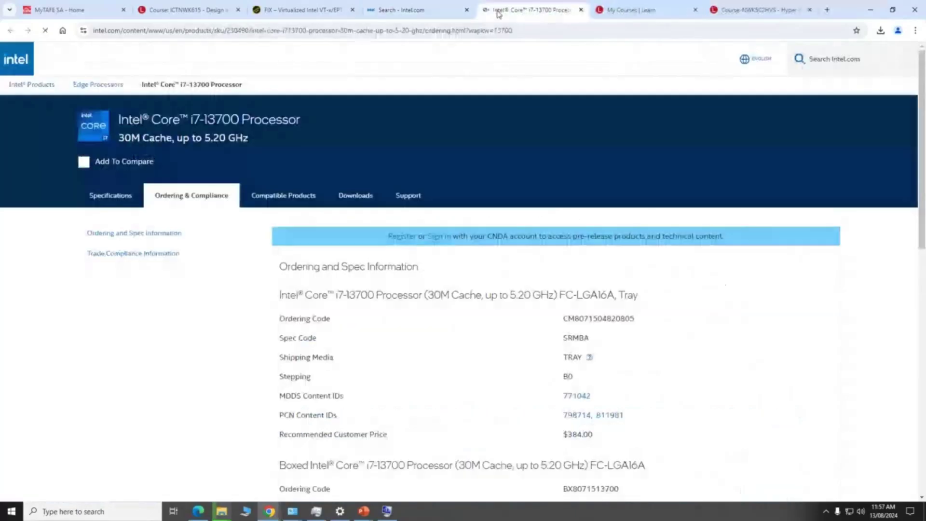
scroll(441, 389, "down", 10)
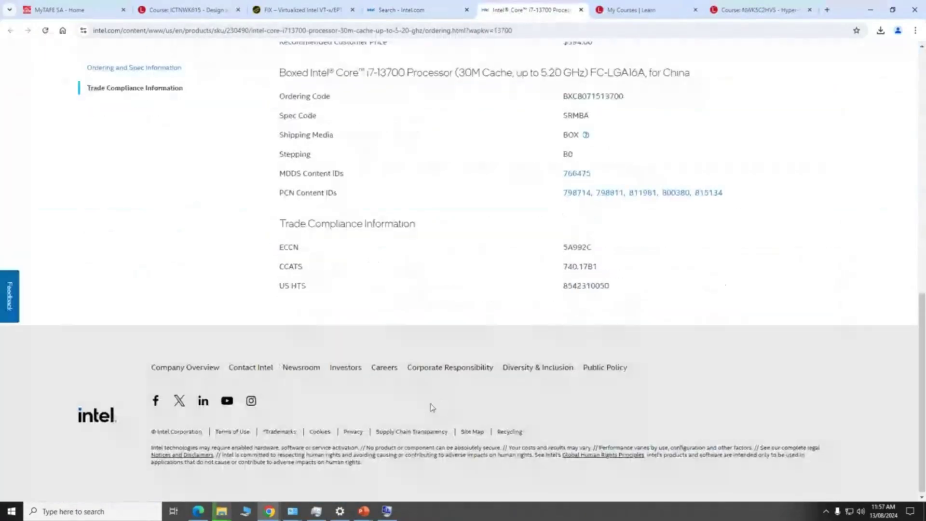
scroll(448, 407, "up", 3)
scroll(451, 380, "up", 2)
scroll(452, 379, "up", 6)
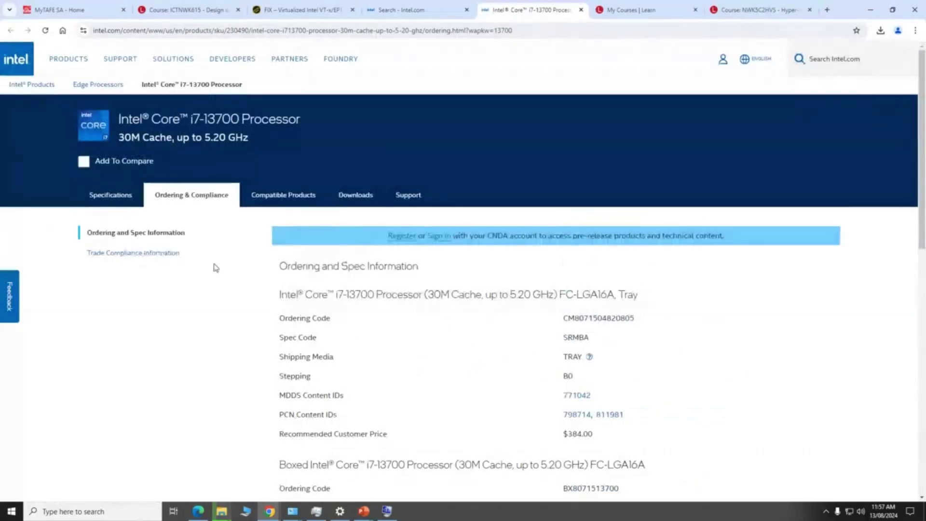
Show the i7-13700 specifications and highlight the VT-rp, VT-x, VT-d and EPT virtualization rows under Security & Reliability
left_click(119, 199)
scroll(651, 314, "down", 5)
scroll(651, 314, "down", 15)
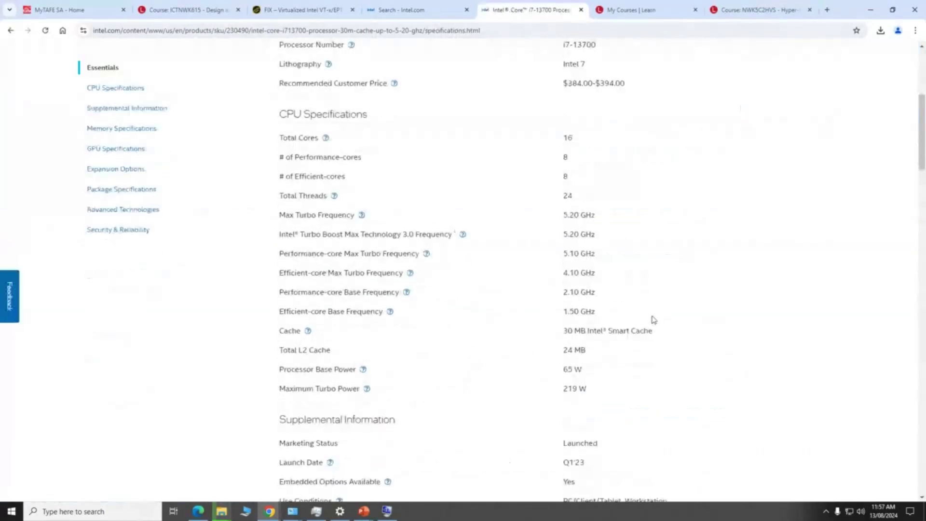
scroll(670, 348, "down", 8)
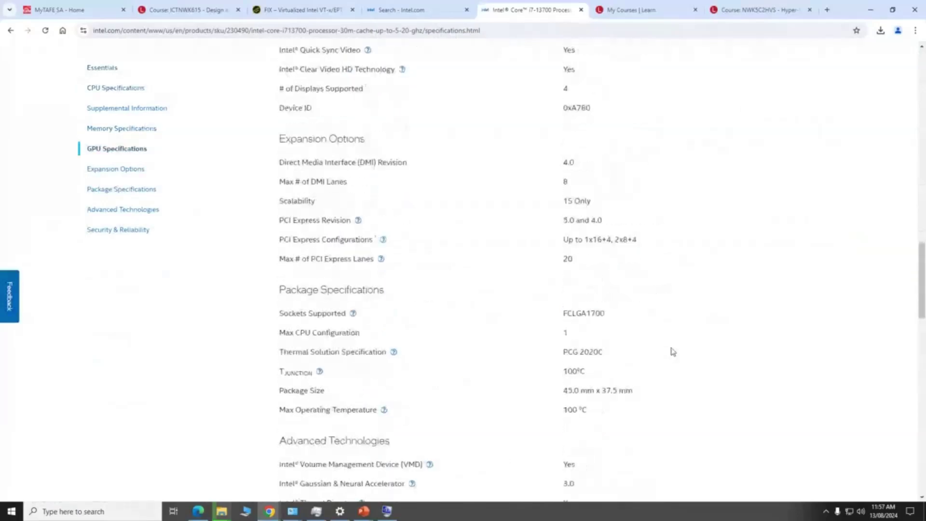
scroll(549, 334, "down", 10)
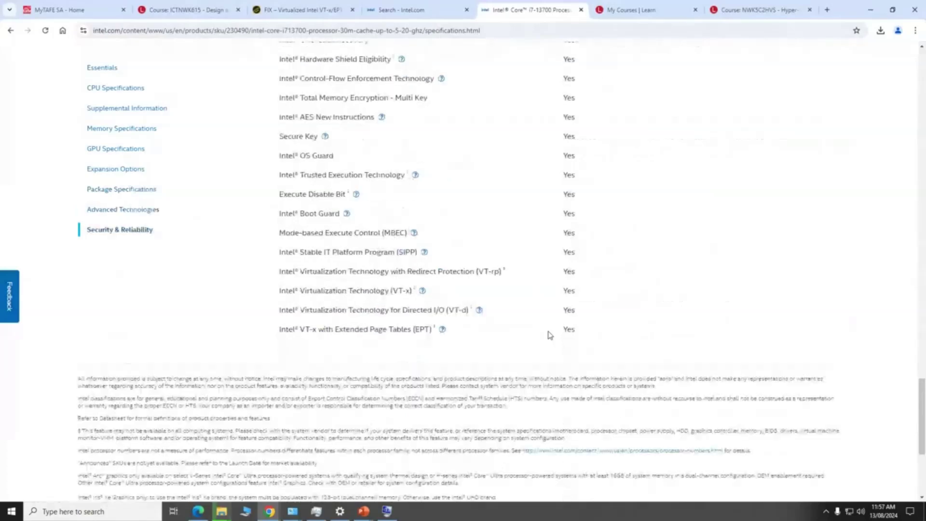
scroll(549, 334, "down", 3)
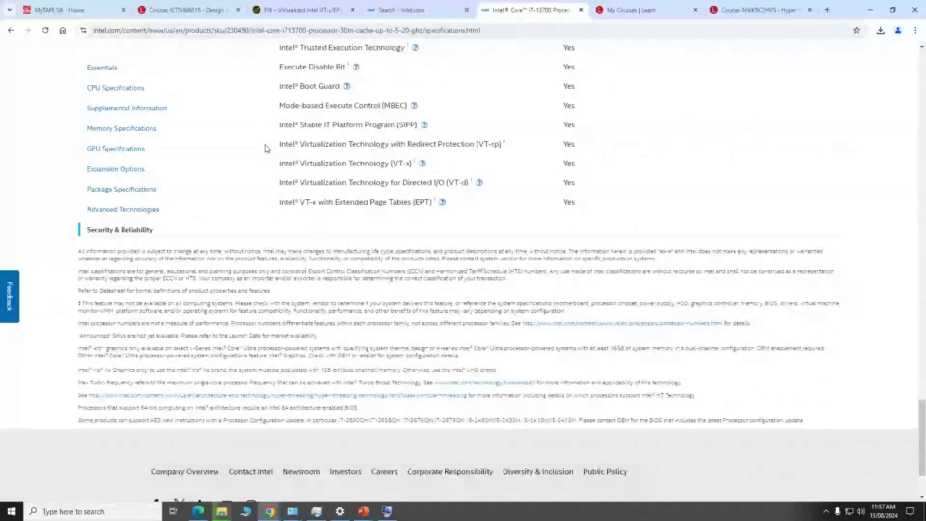
left_click_drag(265, 148, 577, 206)
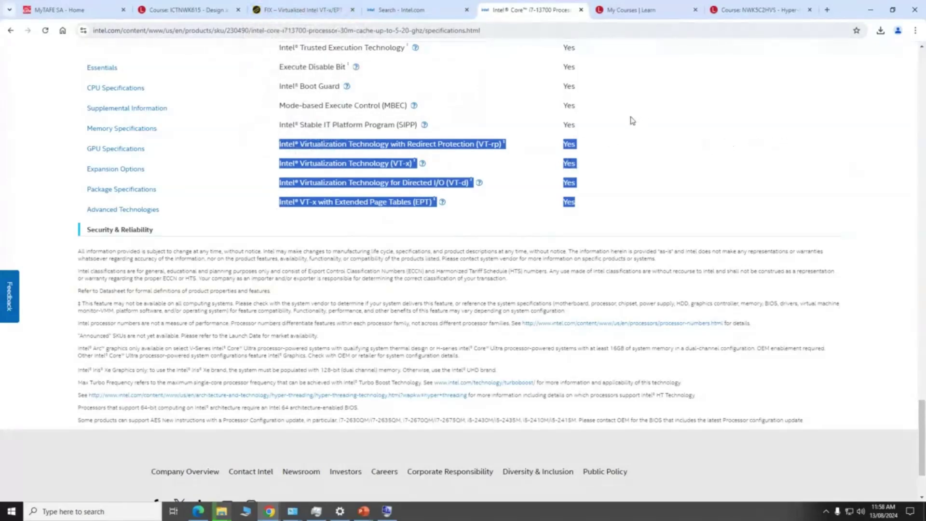
Return to the VT-x/EPT fix article and read past the AMD check to the section on disabling the Hyper-V platform
mouse_move(293, 7)
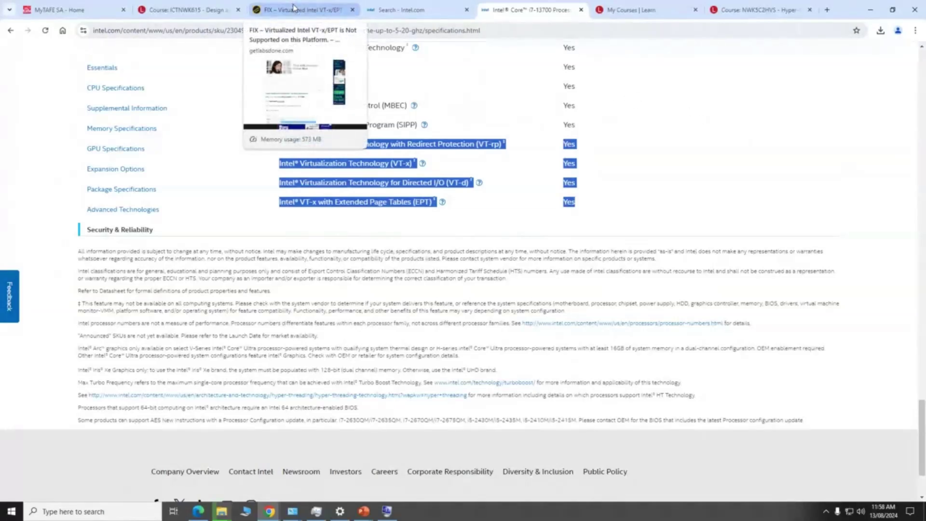
left_click(294, 7)
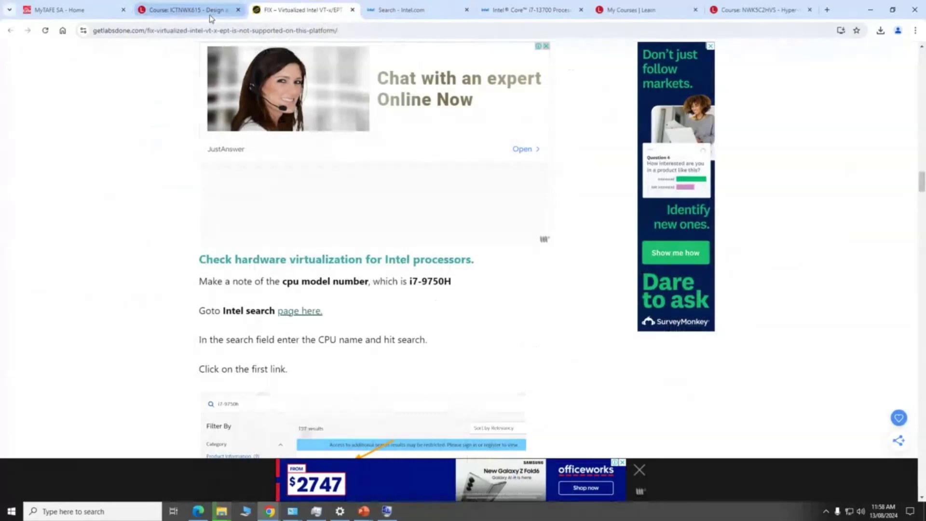
scroll(345, 218, "down", 15)
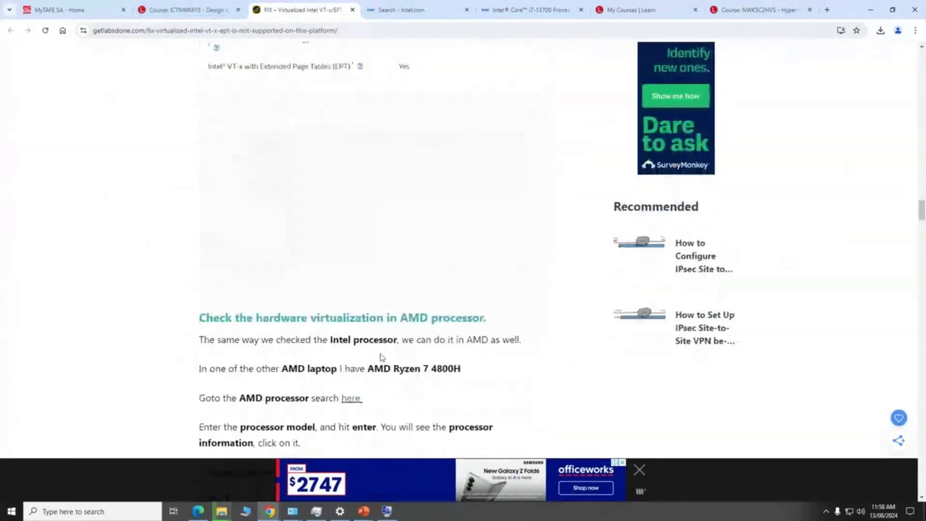
scroll(384, 354, "down", 2)
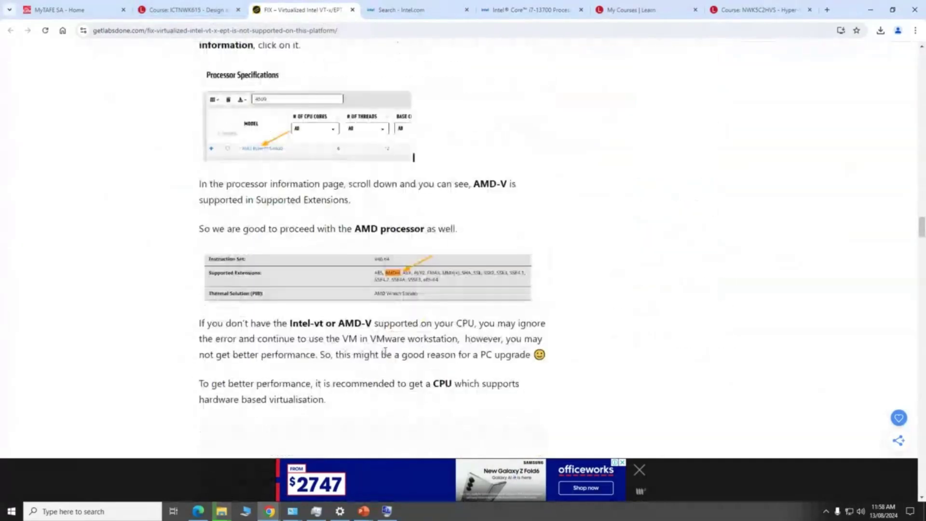
scroll(386, 351, "down", 7)
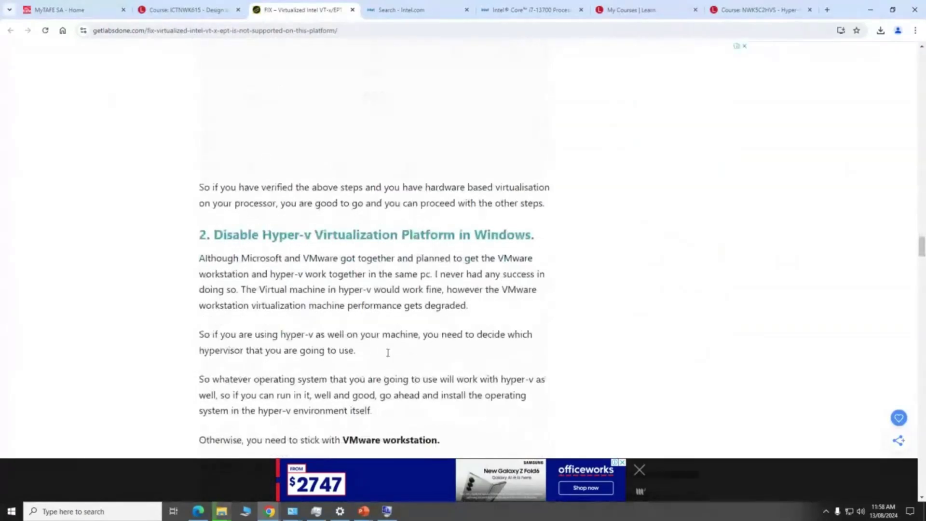
scroll(387, 353, "down", 3)
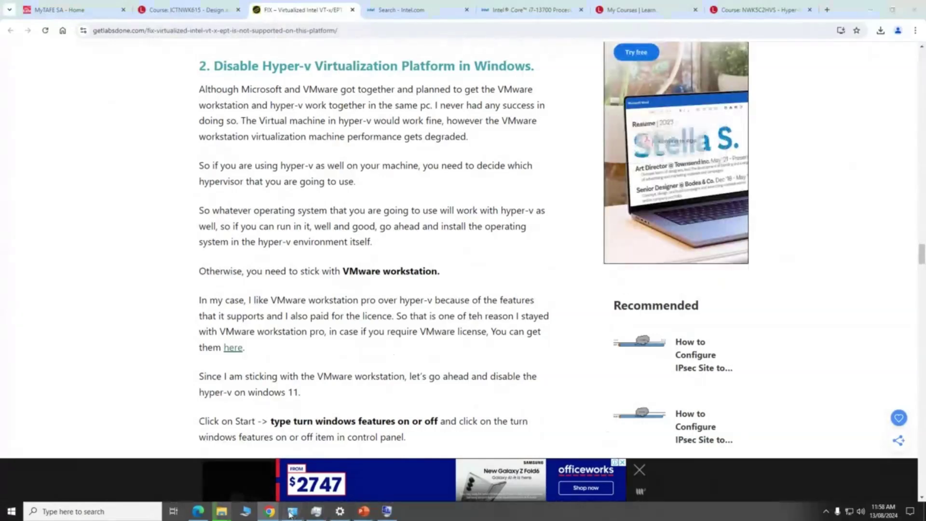
Open Windows Features from Control Panel, check the Hyper-V and hypervisor platform entries, cancel without changes, and return to the article
mouse_move(293, 513)
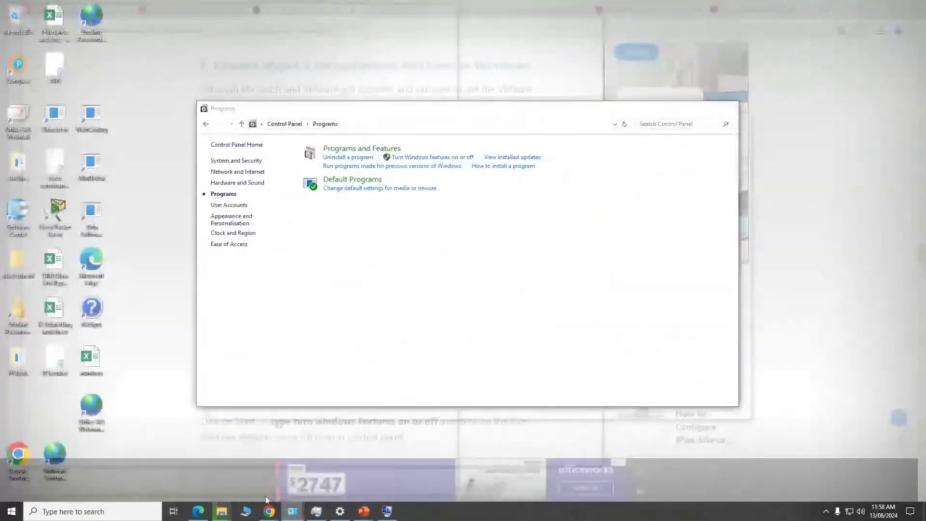
left_click(266, 500)
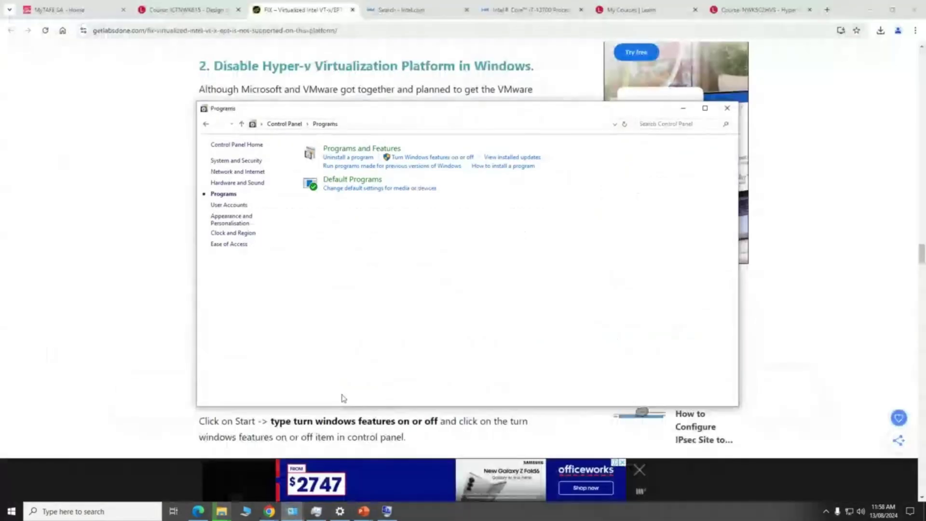
left_click(430, 158)
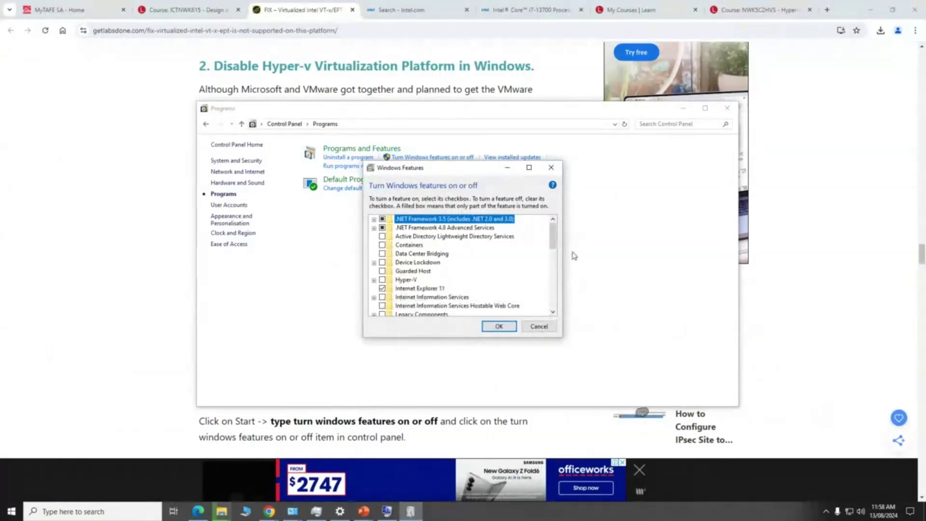
left_click_drag(553, 236, 569, 324)
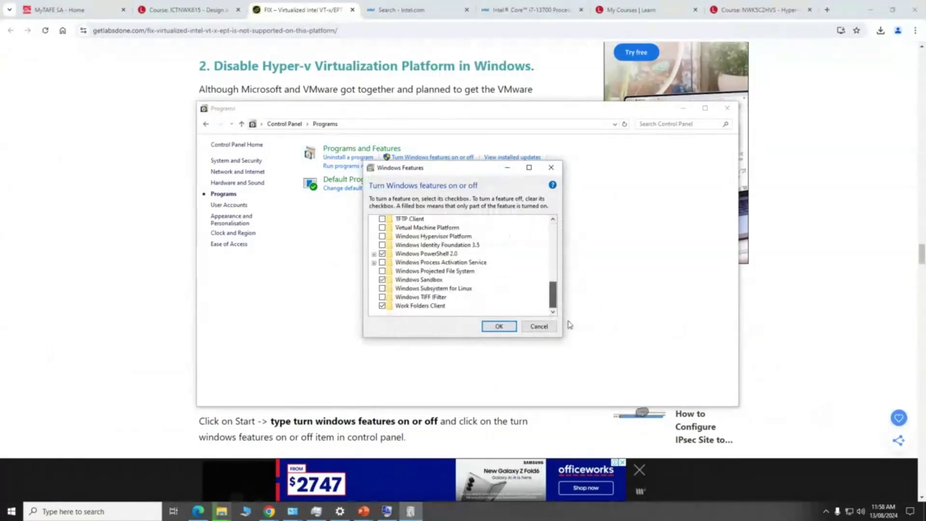
scroll(425, 267, "up", 1)
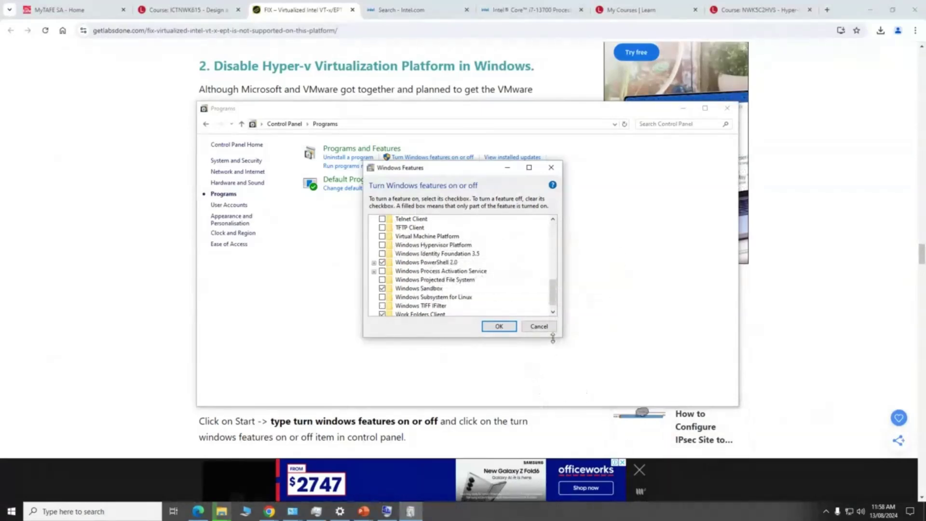
left_click(539, 327)
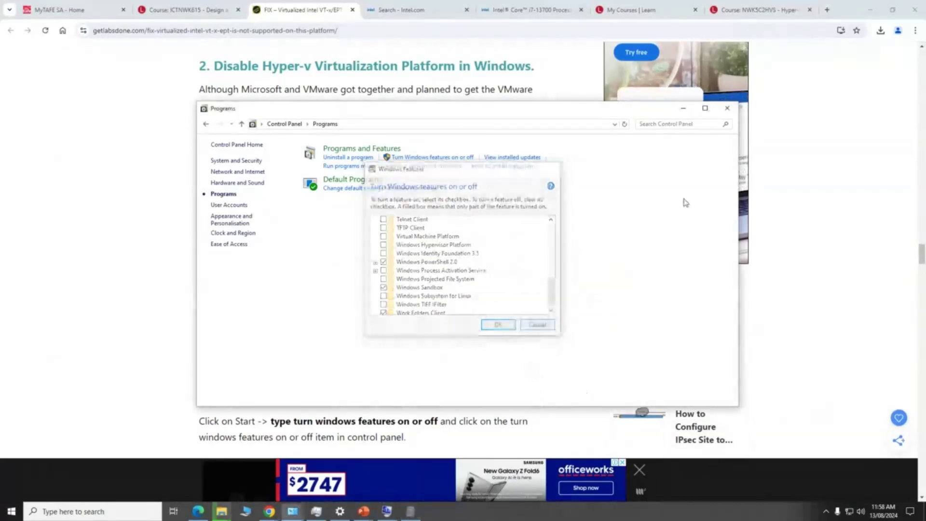
left_click(752, 118)
Read the article's instructions for turning off Hyper-V in Windows Features
scroll(367, 281, "down", 1)
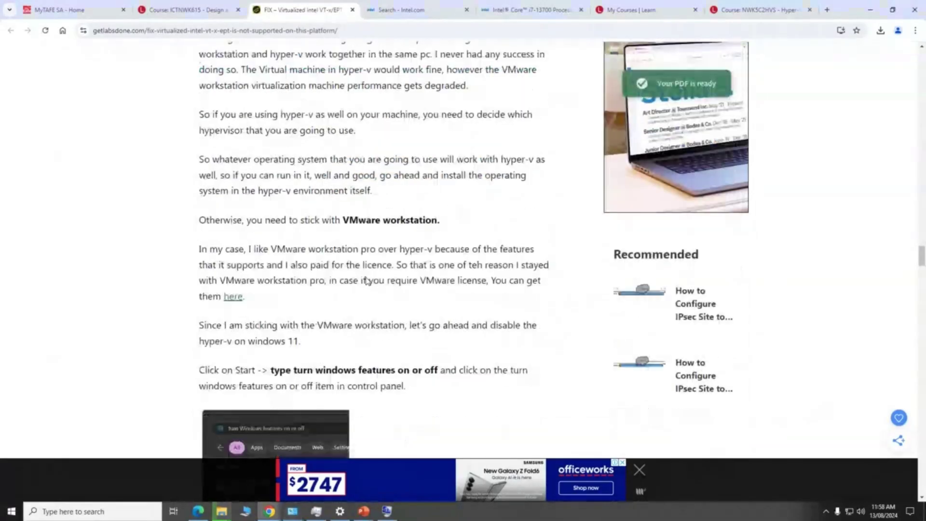
scroll(366, 280, "down", 3)
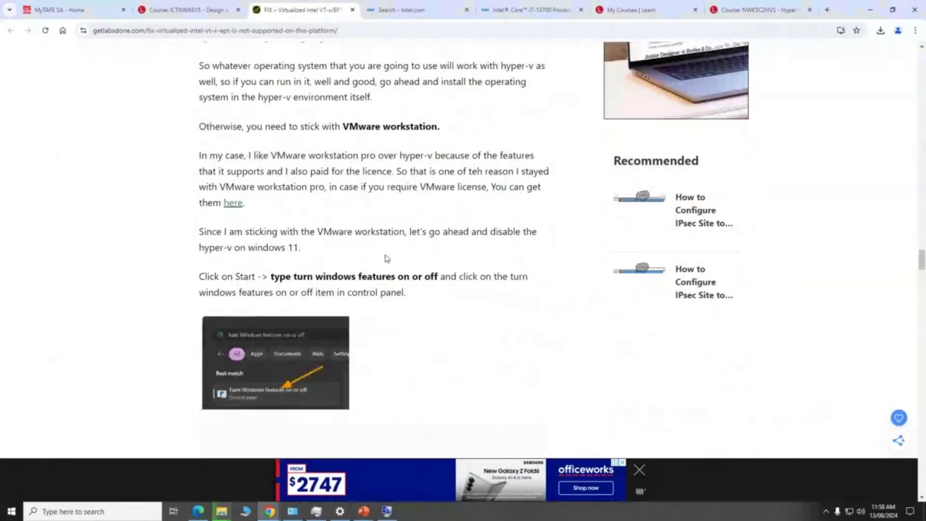
scroll(385, 256, "down", 3)
scroll(384, 254, "up", 4)
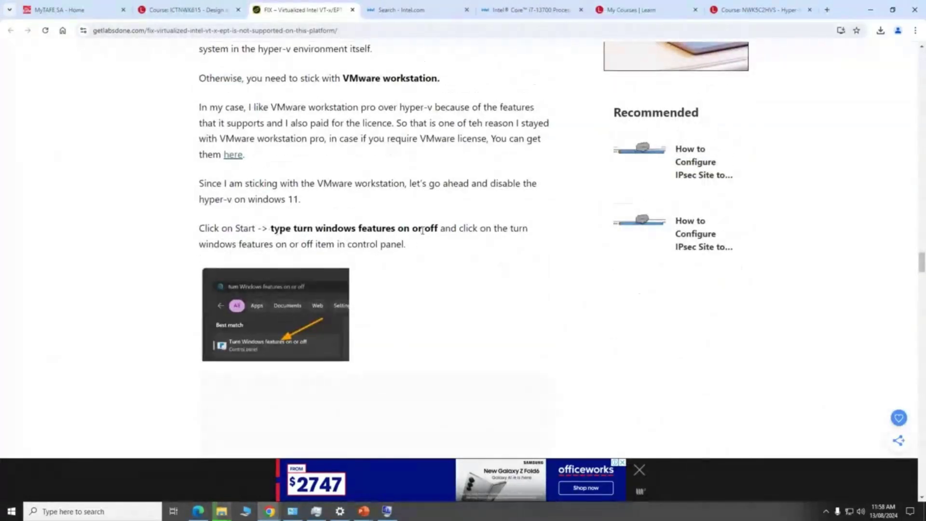
scroll(465, 303, "down", 10)
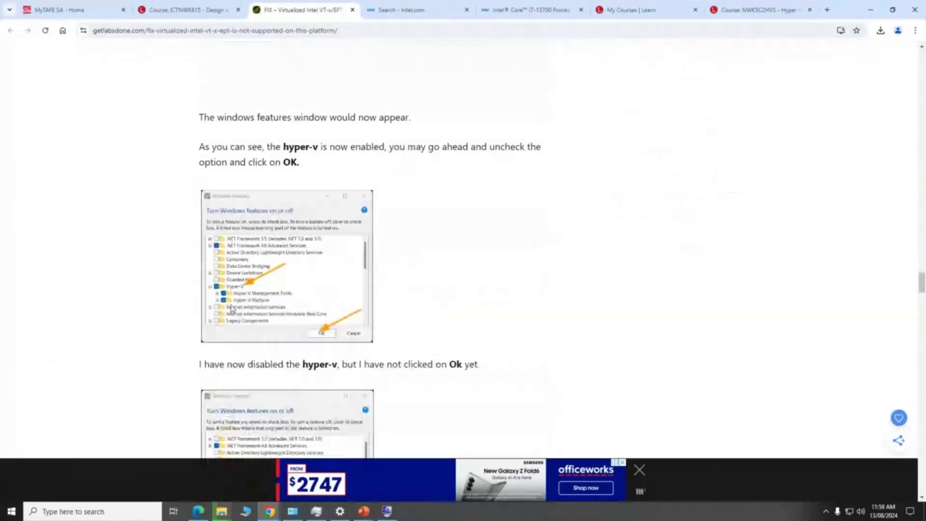
Read the article's section on disabling Virtual machine platform and highlight the heading about disabling memory integrity in Windows 11
scroll(500, 318, "down", 9)
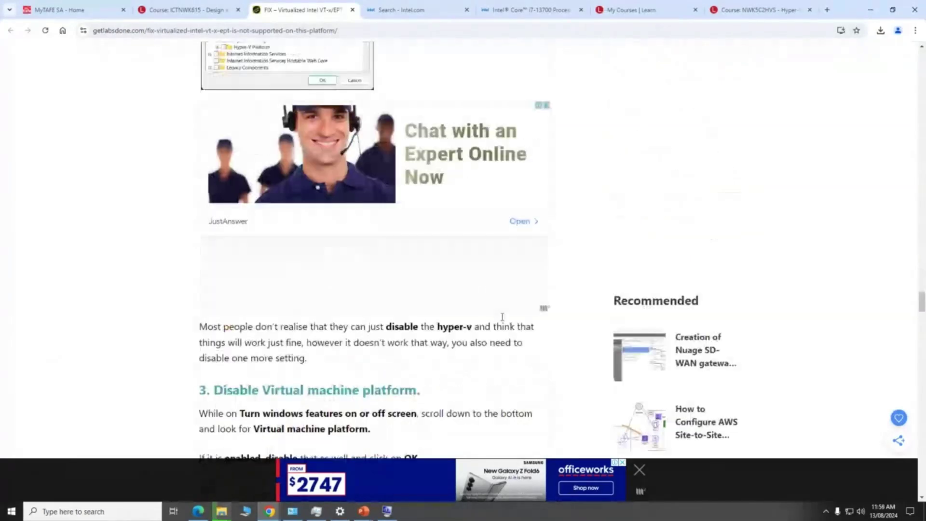
scroll(502, 317, "down", 7)
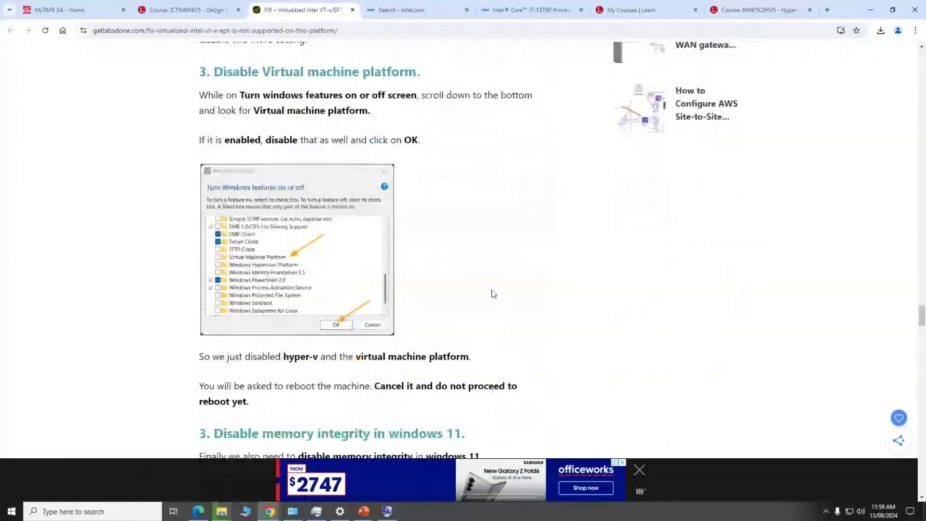
scroll(492, 294, "down", 4)
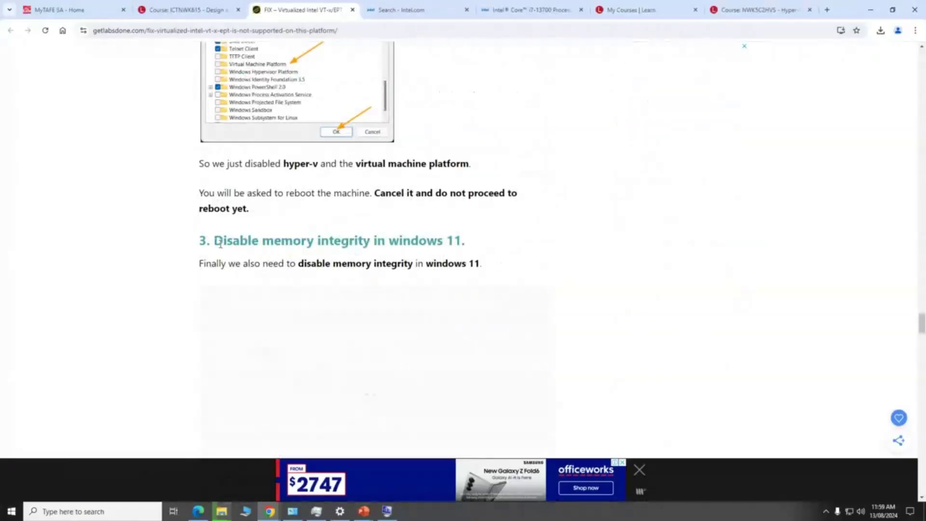
left_click_drag(217, 243, 515, 245)
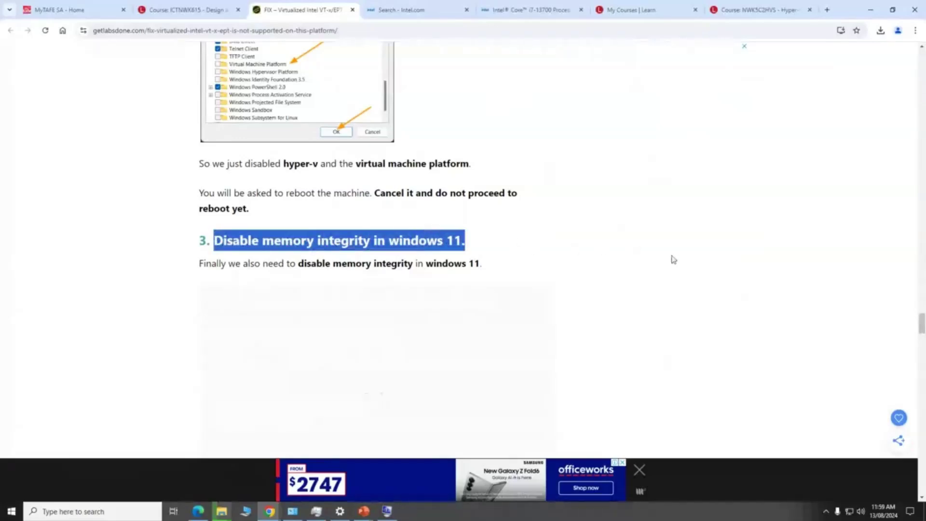
left_click(654, 264)
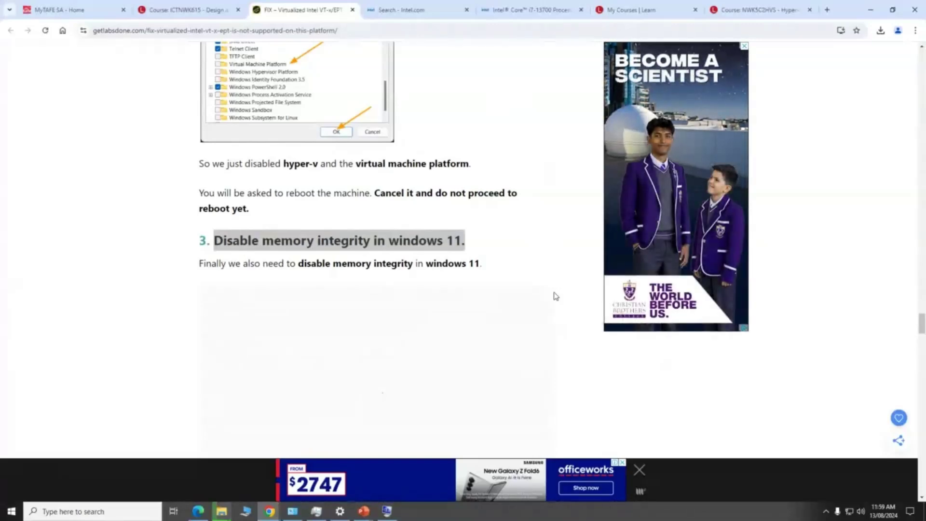
left_click(558, 234)
Following the article's instructions, try to open the Core isolation system settings, then close Windows Security
scroll(561, 235, "down", 7)
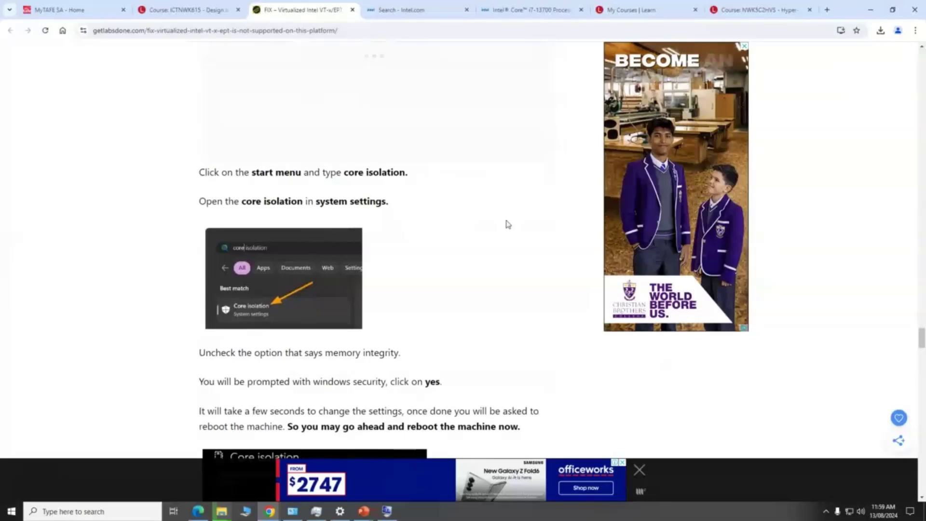
key("super")
type("core")
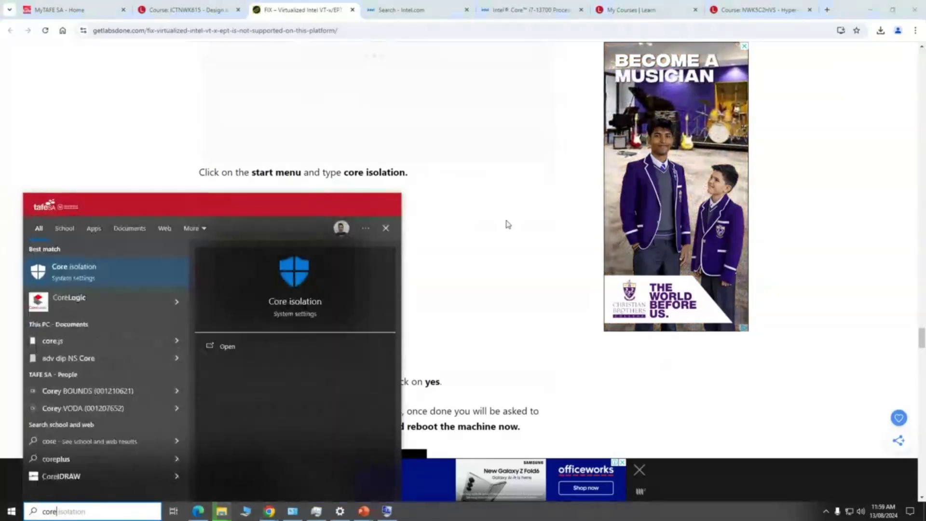
key("Return")
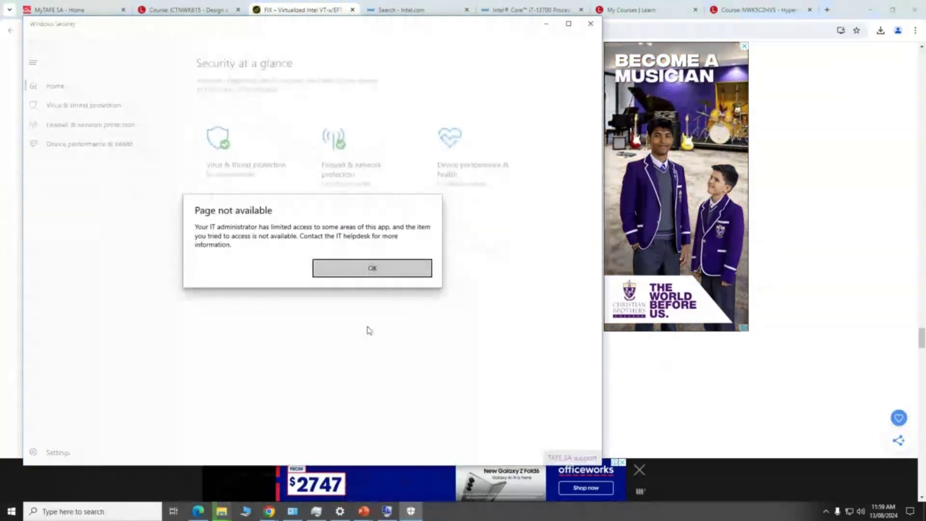
left_click(383, 270)
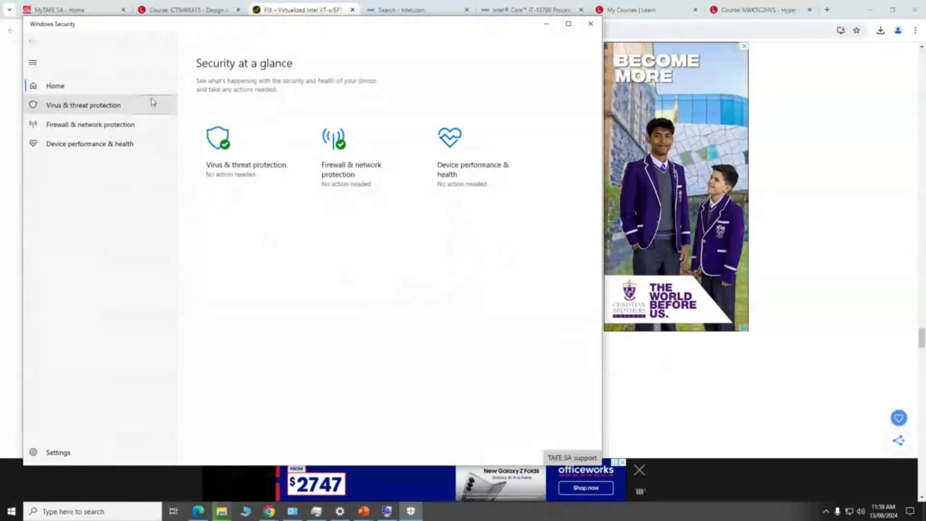
left_click(594, 23)
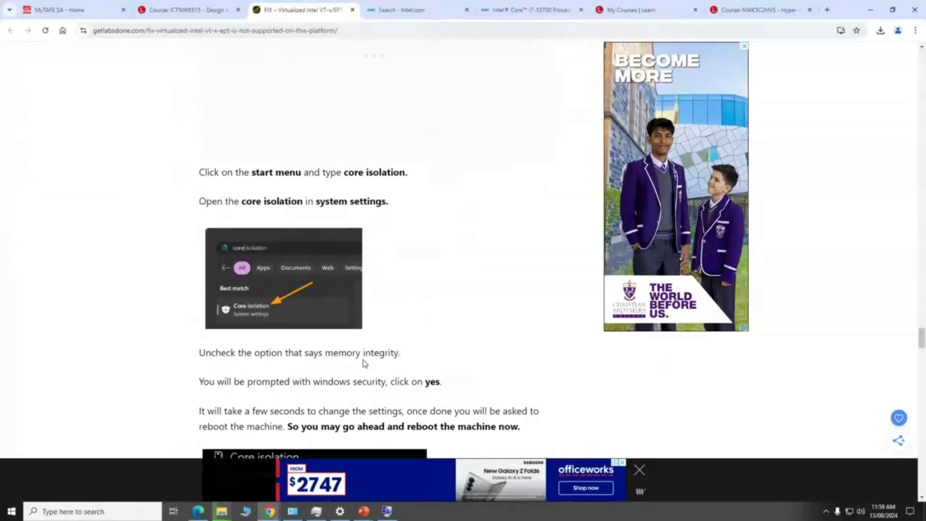
Read the memory integrity and Intel-vt/AMD-V BIOS sections, then review the VMware error examples at the article's beginning
scroll(285, 310, "down", 2)
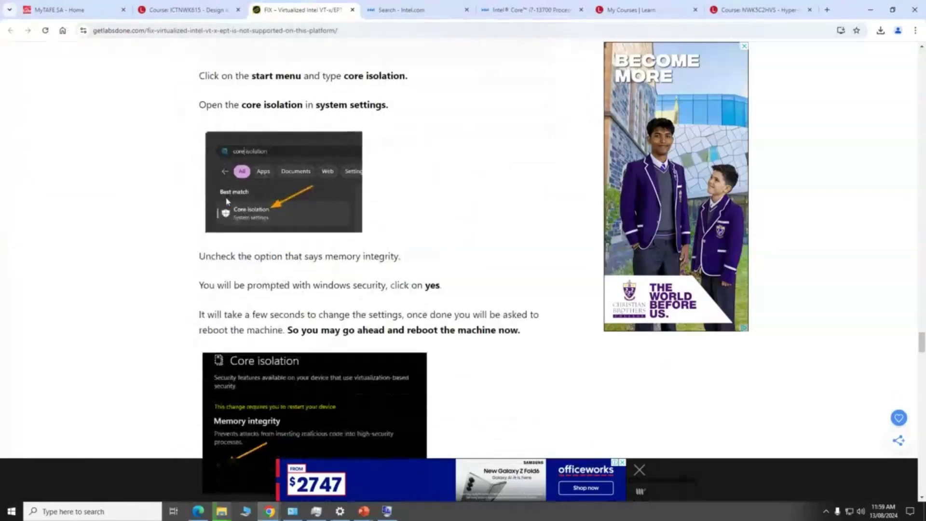
scroll(267, 229, "down", 3)
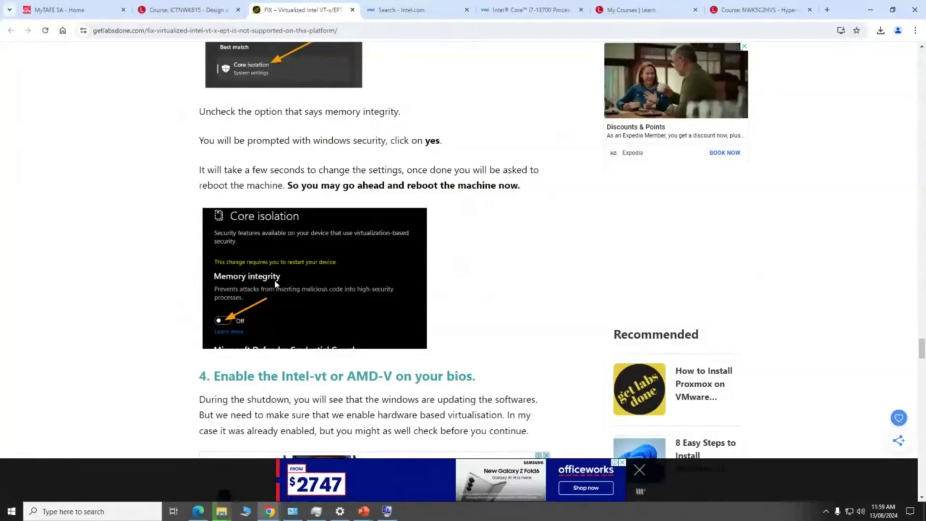
scroll(264, 290, "down", 3)
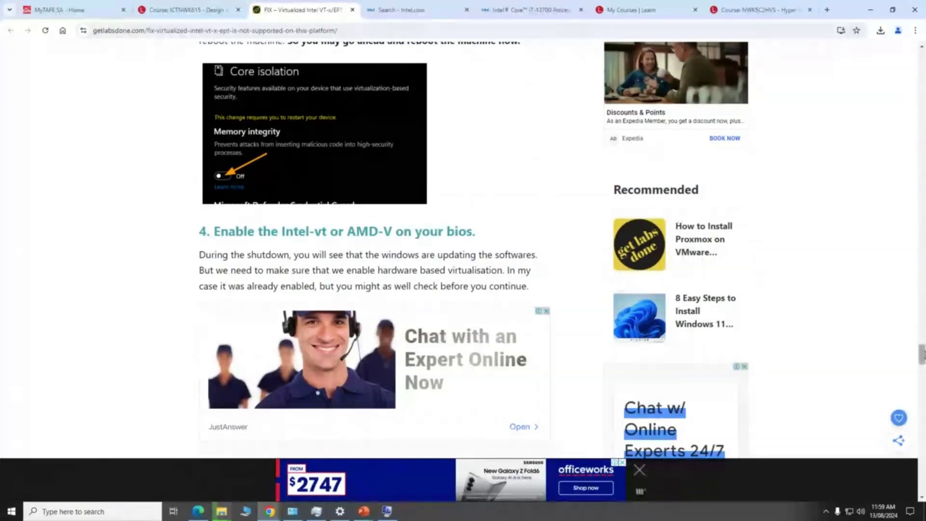
left_click_drag(921, 359, 919, 53)
scroll(418, 265, "down", 6)
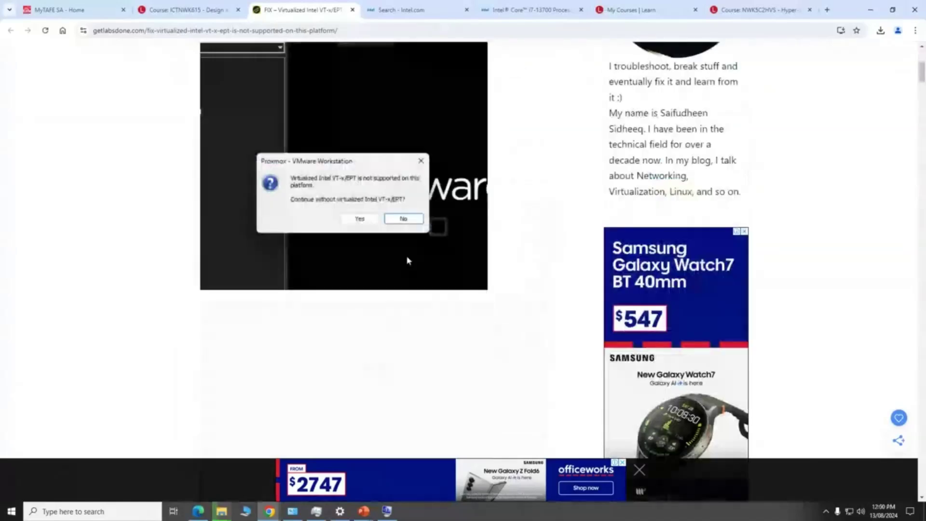
scroll(353, 318, "down", 1)
scroll(353, 317, "down", 3)
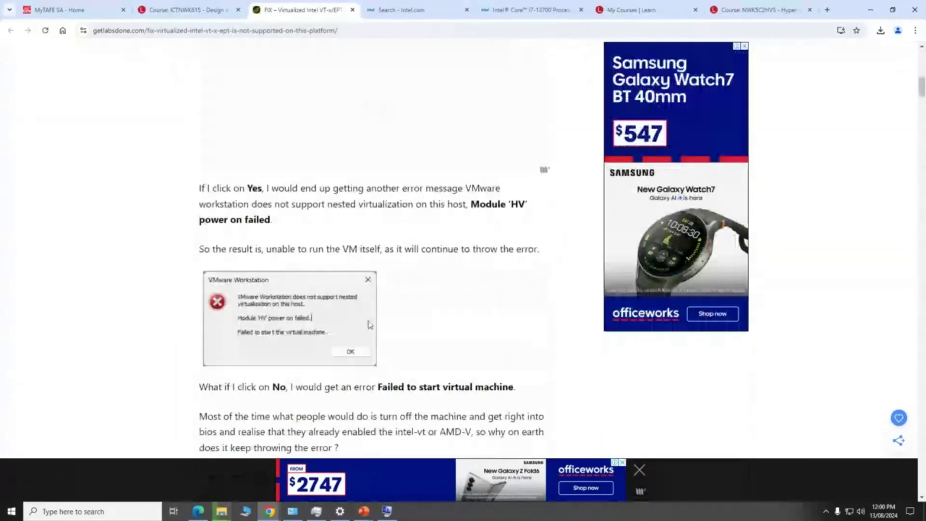
scroll(476, 325, "up", 10)
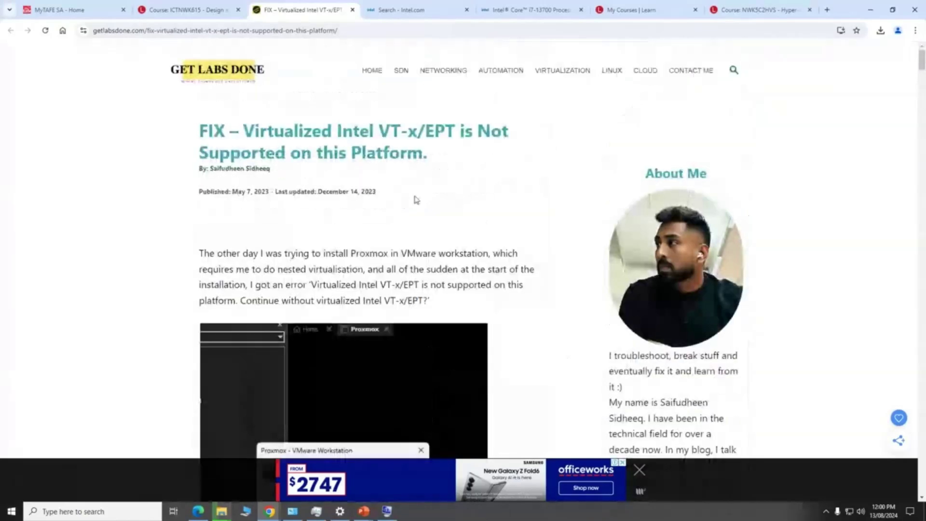
Close the fix article, then download and open NWK615DAS Worksheet 1 Install and Configure the Lab Environment Part 1 from the ICTNWK615 course page
left_click(352, 9)
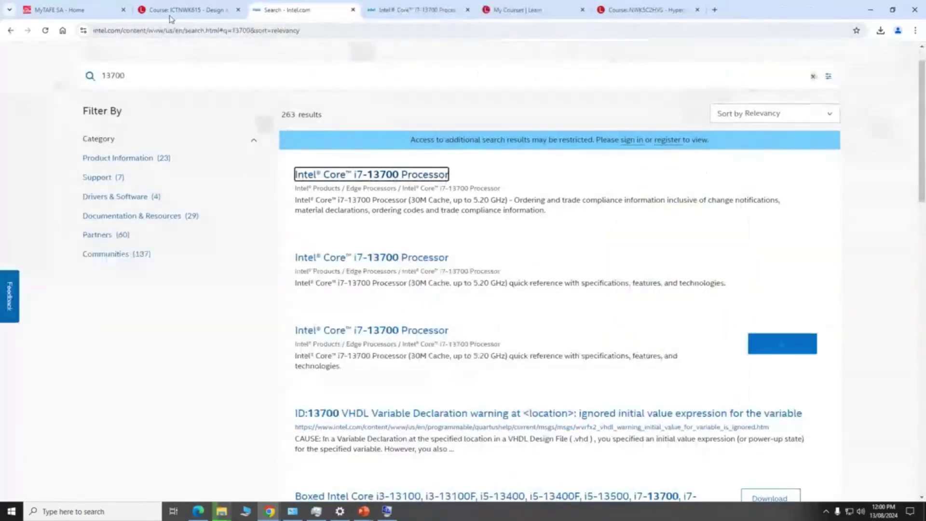
left_click(170, 12)
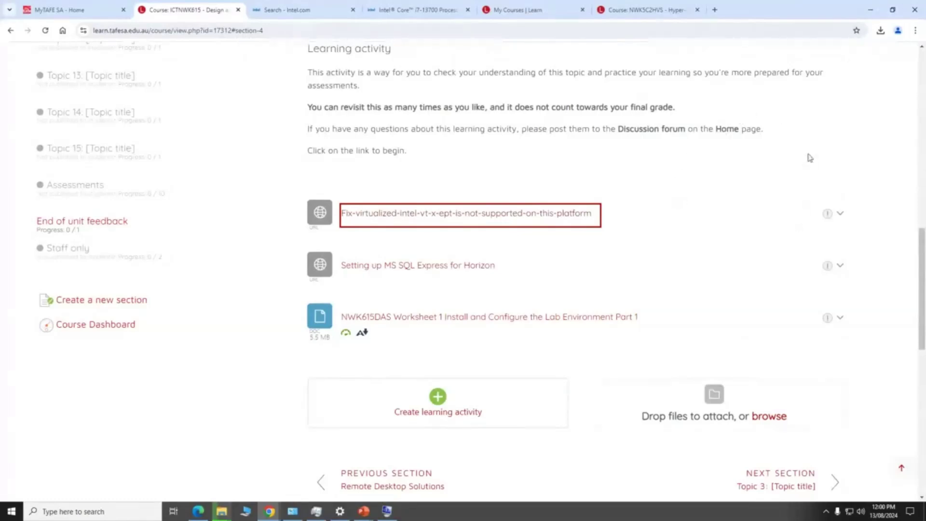
scroll(734, 205, "up", 2)
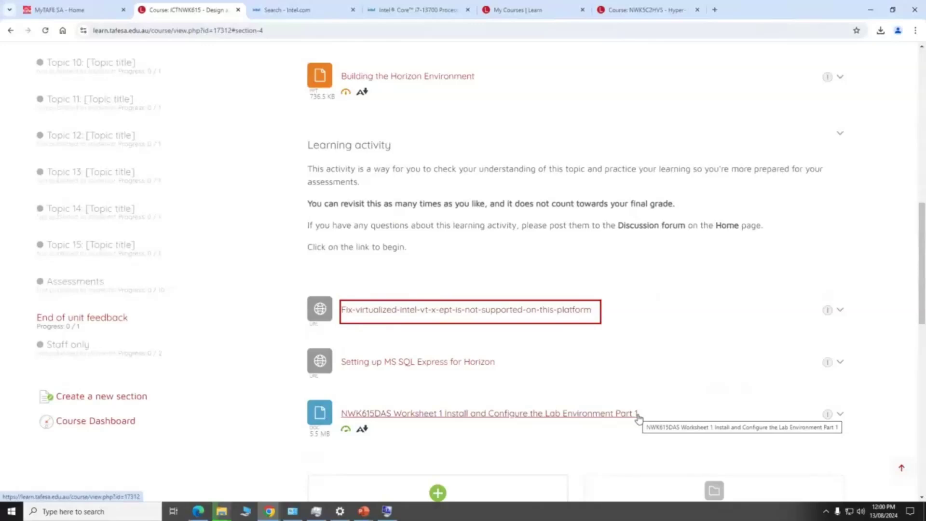
left_click(487, 415)
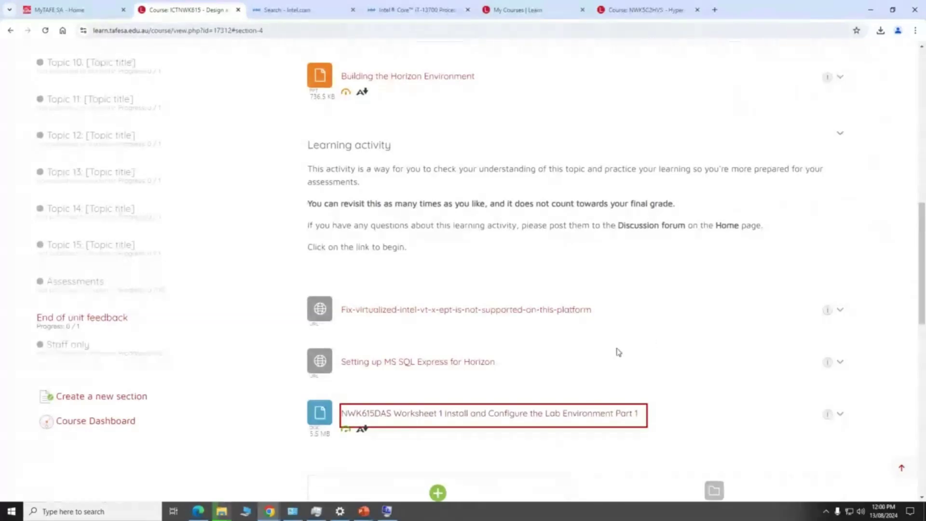
left_click(880, 30)
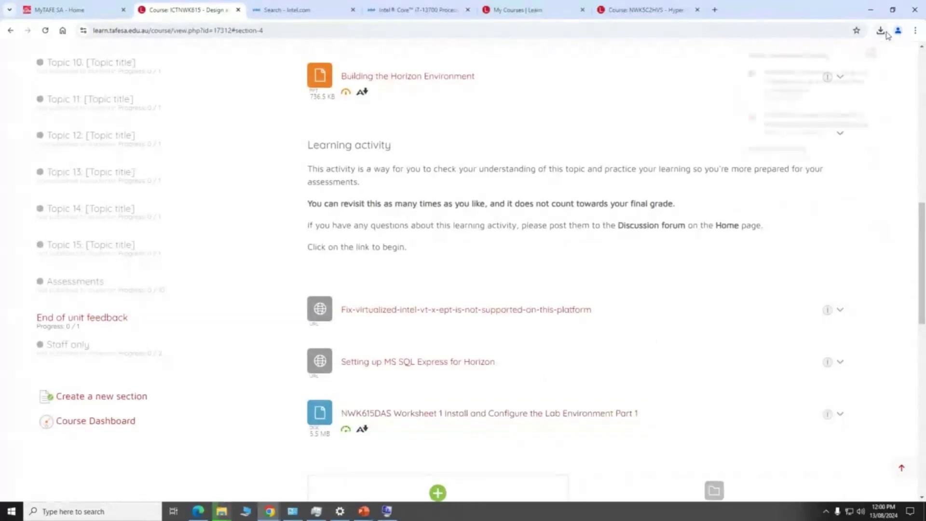
left_click(814, 74)
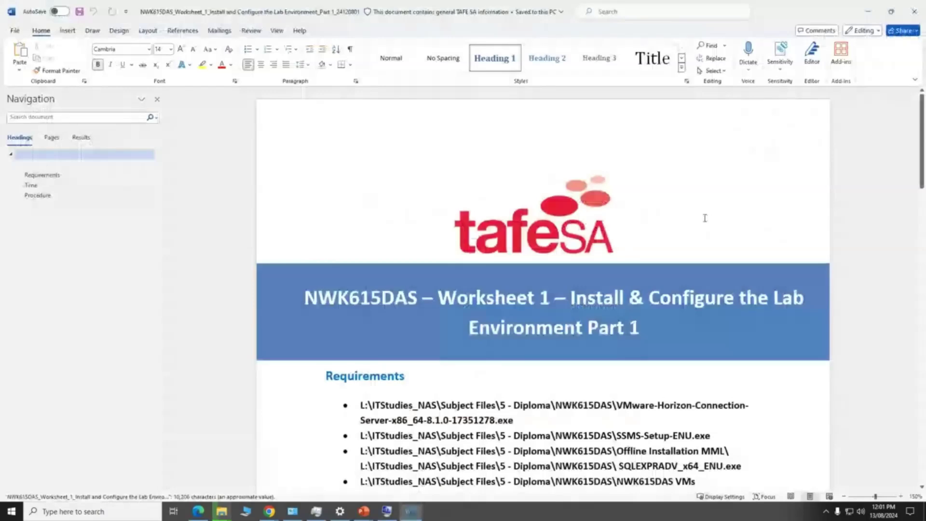
Dismiss the accessibility tip in Word and highlight the file paths listed under the worksheet's Requirements heading
left_click(637, 375)
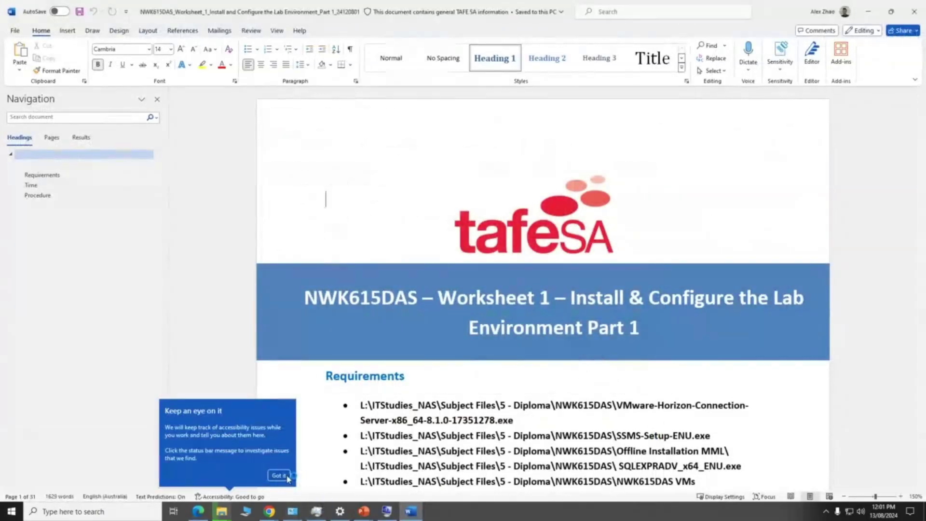
left_click(279, 475)
scroll(362, 298, "down", 3)
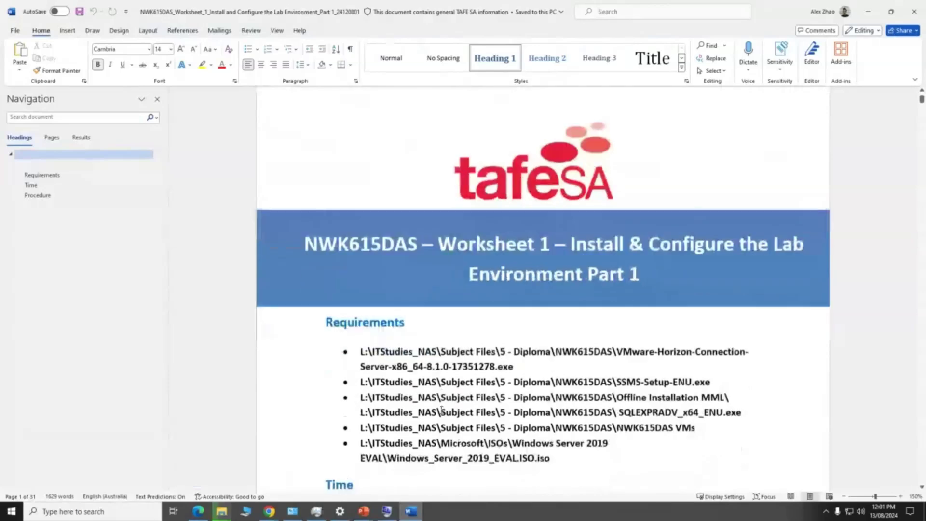
left_click_drag(363, 302, 560, 420)
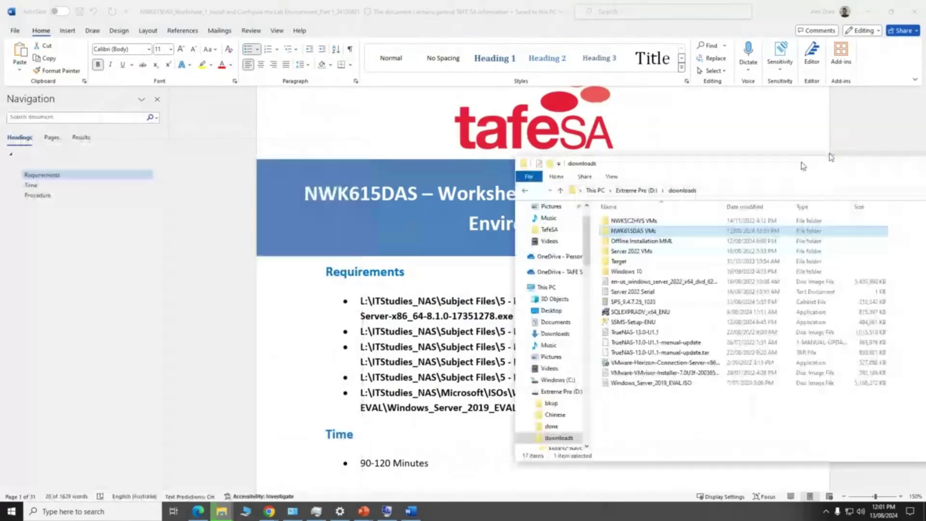
Check the size of the NWK615DAS VMs folder in its properties, then close them and minimise File Explorer
left_click_drag(806, 154, 507, 108)
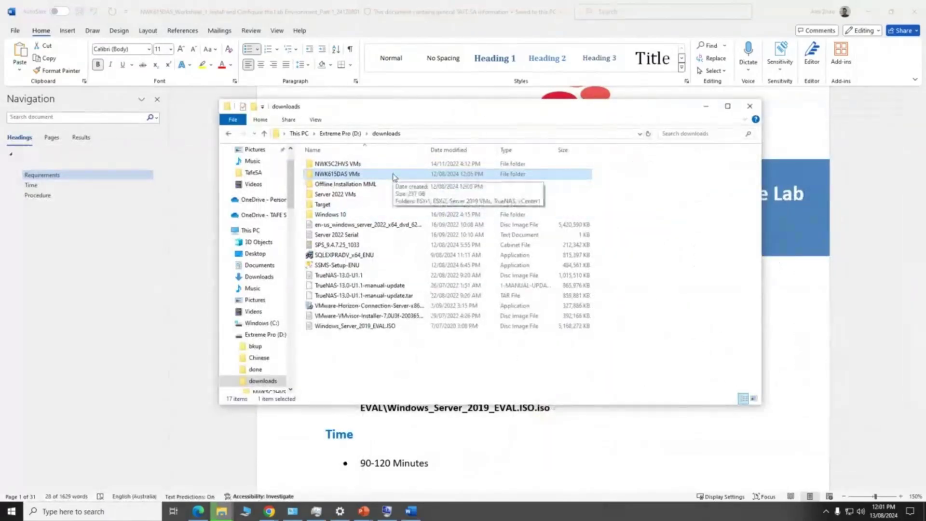
right_click(348, 176)
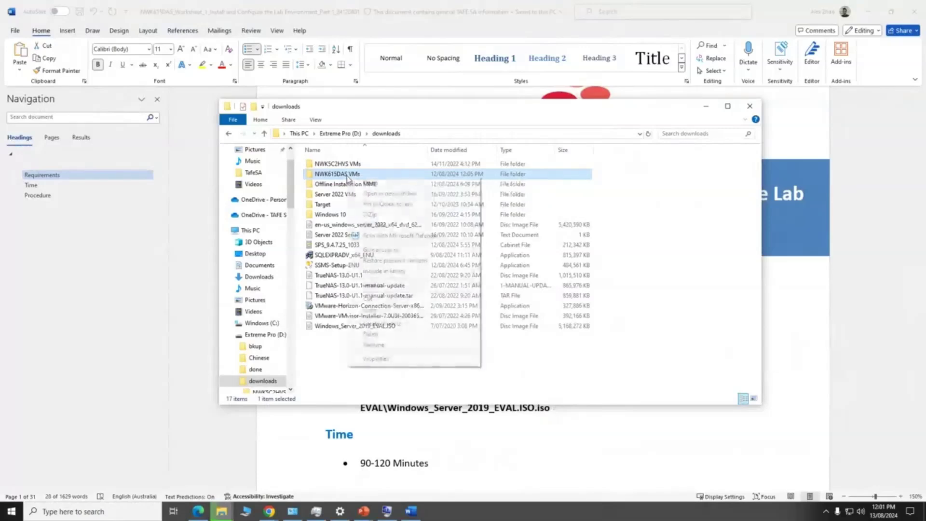
left_click(417, 359)
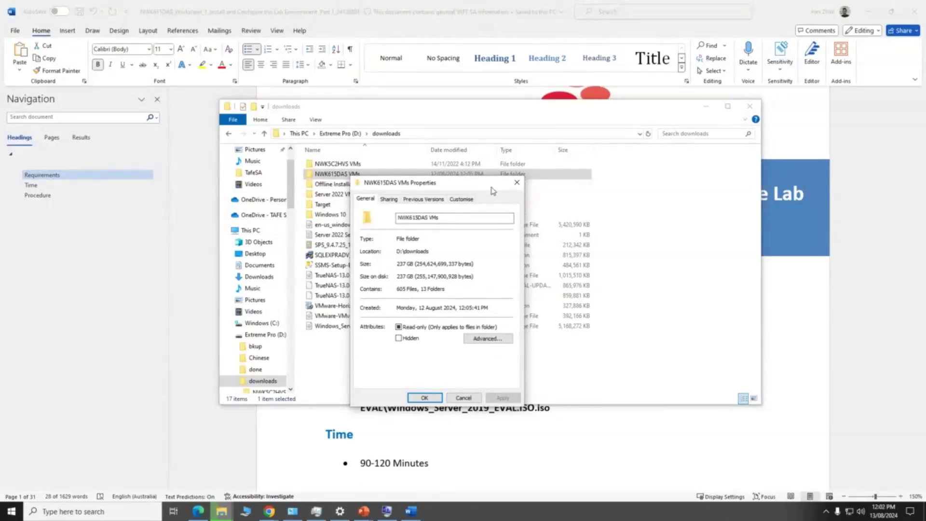
left_click(517, 183)
left_click(706, 107)
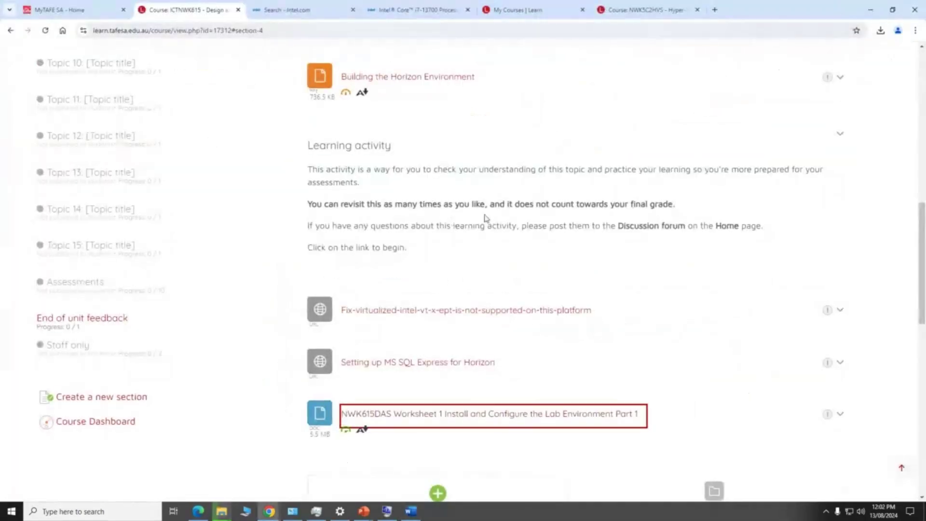
Open the IT Studies Home course from My Courses and show its Software for Students section
scroll(484, 217, "up", 1)
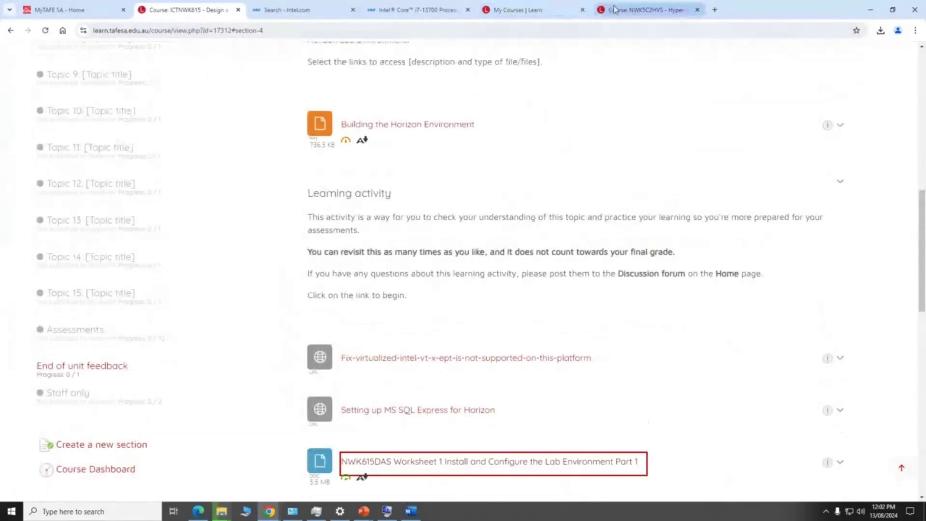
left_click(534, 8)
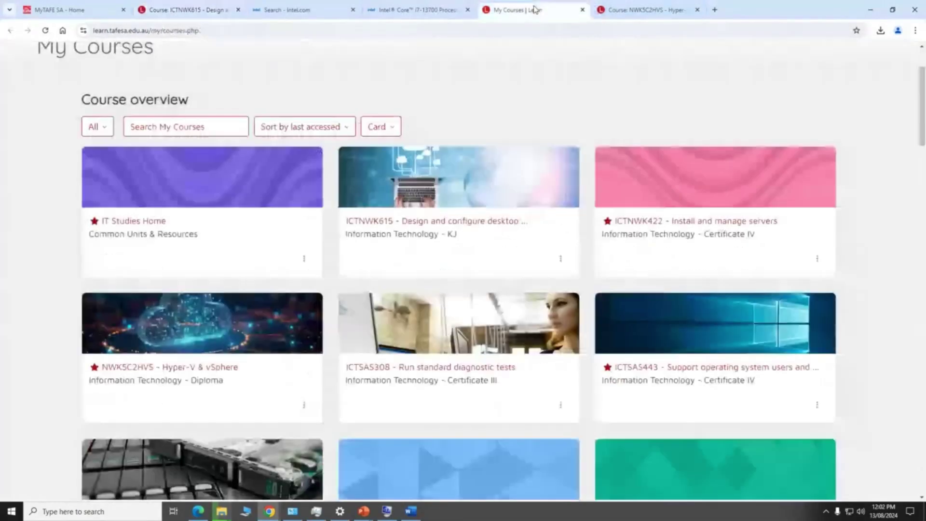
left_click(140, 221)
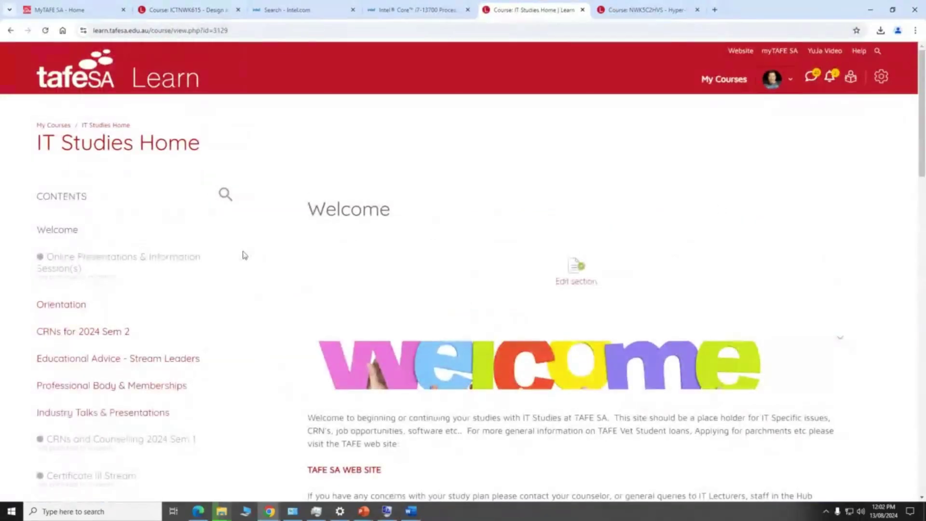
scroll(244, 254, "down", 3)
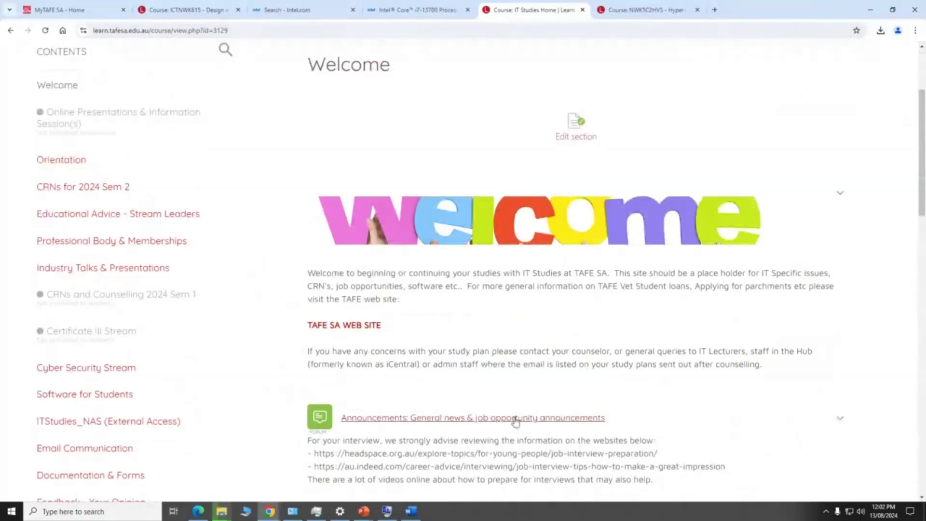
scroll(279, 378, "down", 1)
scroll(275, 376, "down", 2)
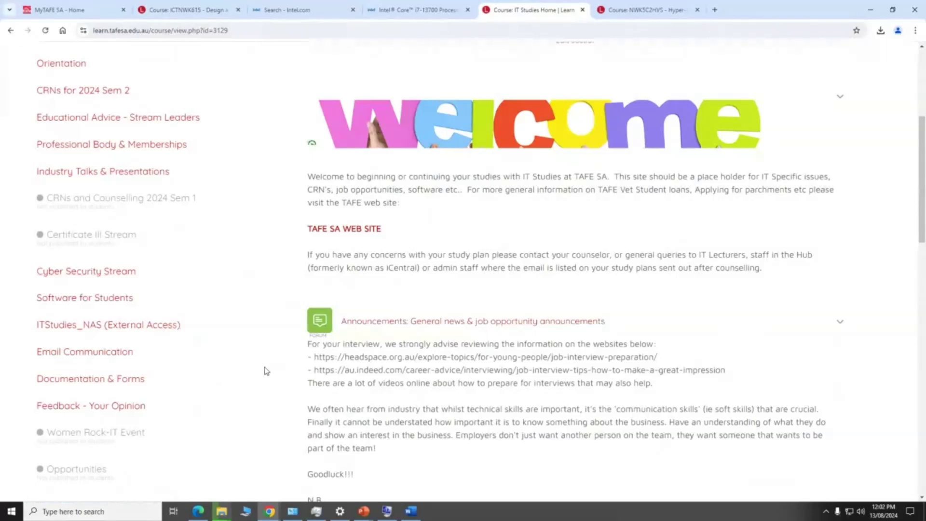
left_click(107, 303)
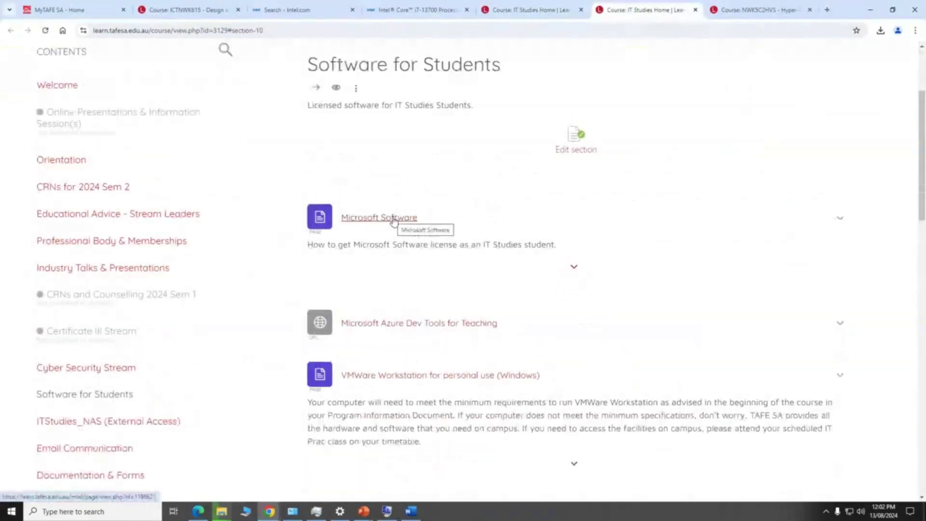
Open the Microsoft Software page, review its sign-in, product key and download instructions, and close it
left_click(393, 219)
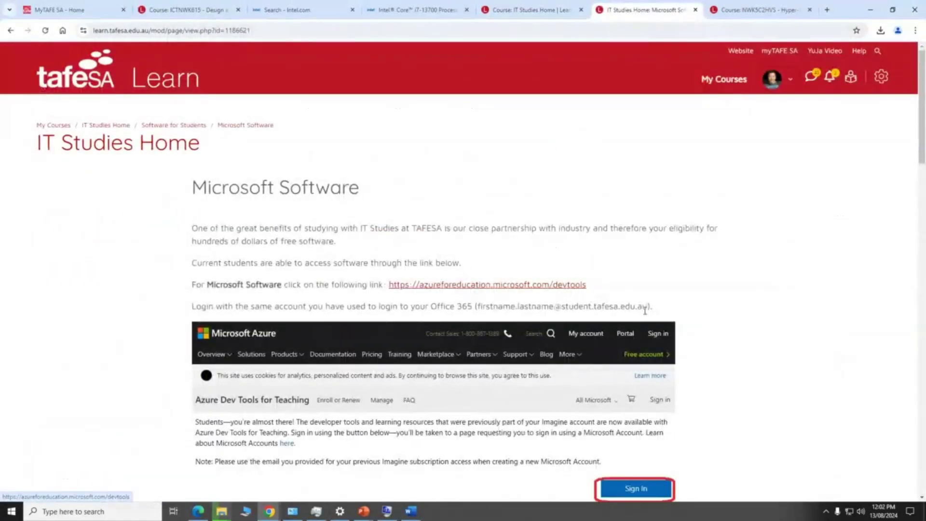
scroll(645, 316, "down", 5)
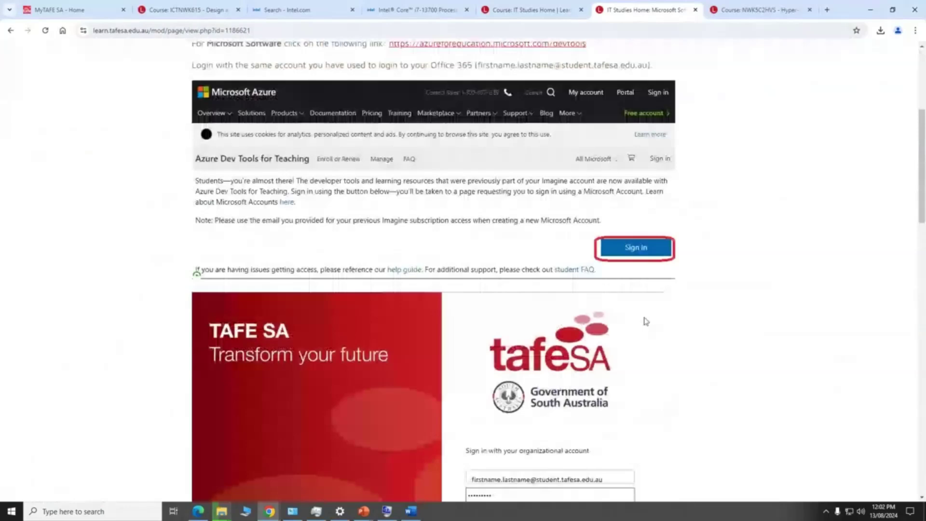
scroll(646, 321, "down", 9)
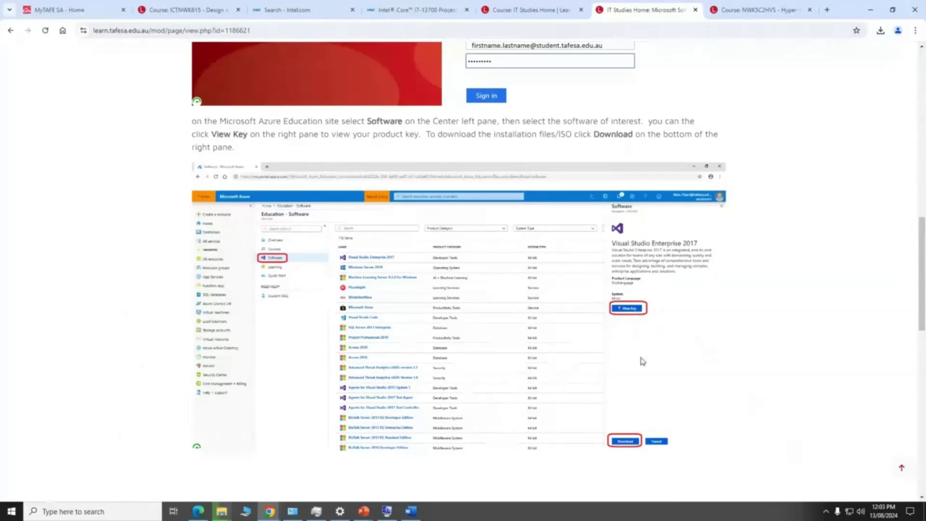
scroll(641, 362, "down", 6)
scroll(647, 357, "up", 5)
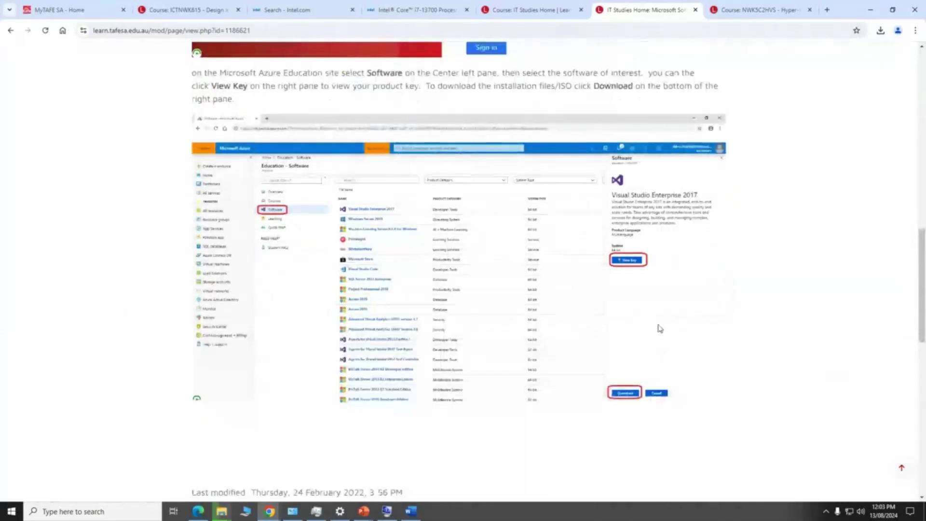
left_click(695, 11)
Reopen the Software for Students section in a separate tab and open the VMWare Workstation for personal use (Windows) page
scroll(373, 361, "down", 1)
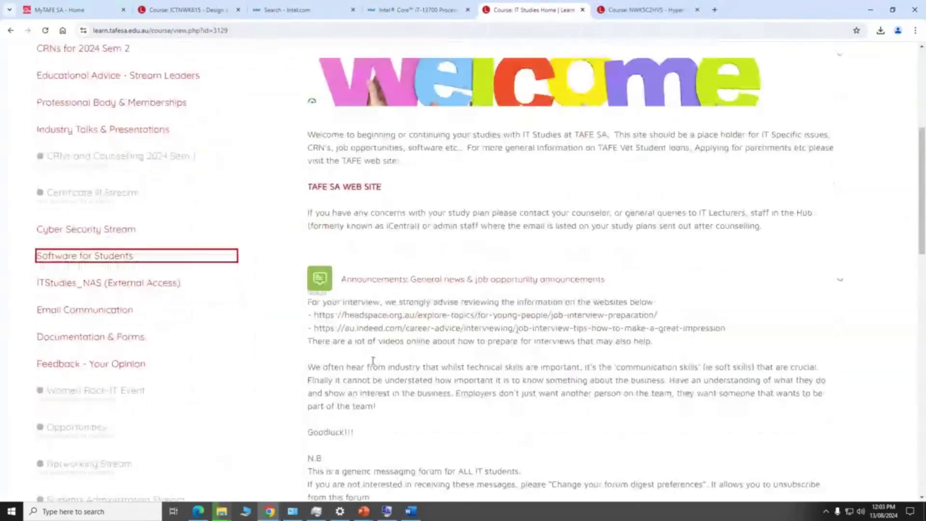
scroll(595, 128, "up", 1)
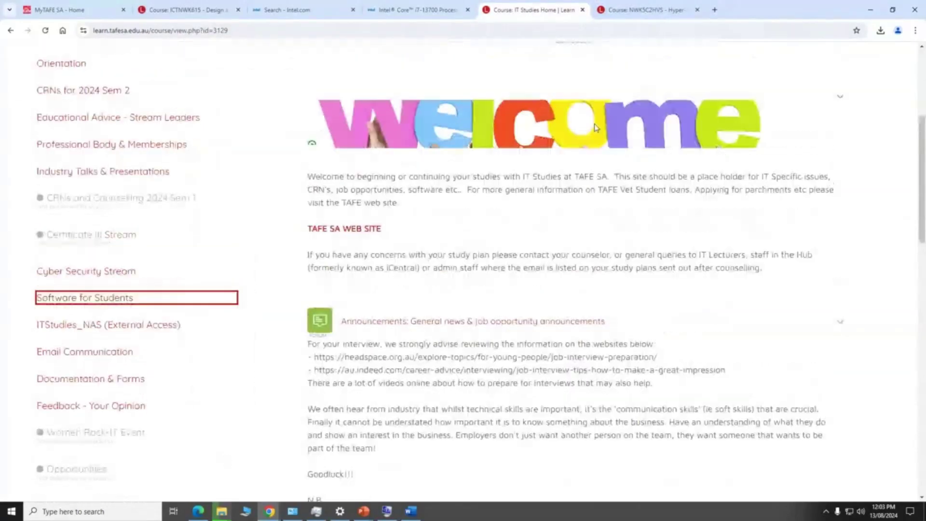
middle_click(124, 301)
left_click(649, 9)
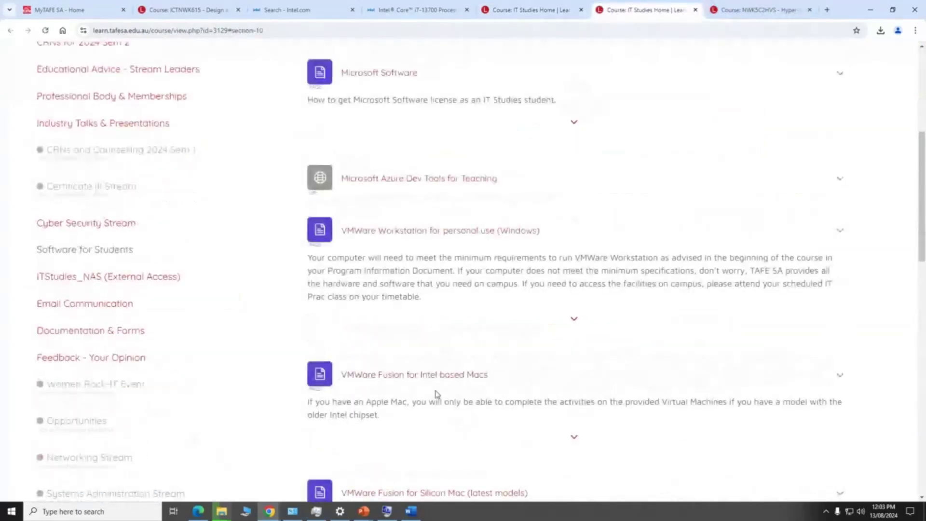
scroll(501, 415, "down", 1)
scroll(502, 414, "down", 1)
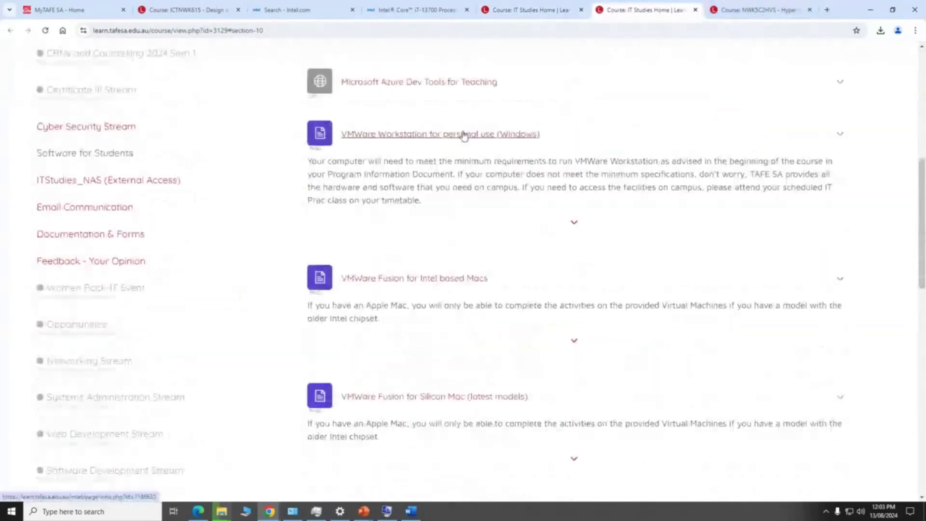
left_click(465, 139)
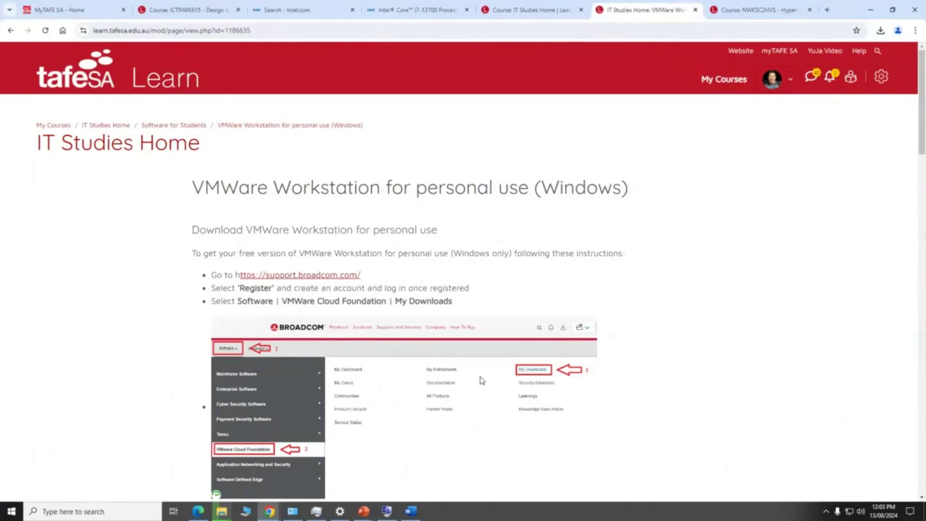
Review the Broadcom download instructions for VMware Workstation Pro from registration through to the final download step
scroll(480, 381, "down", 3)
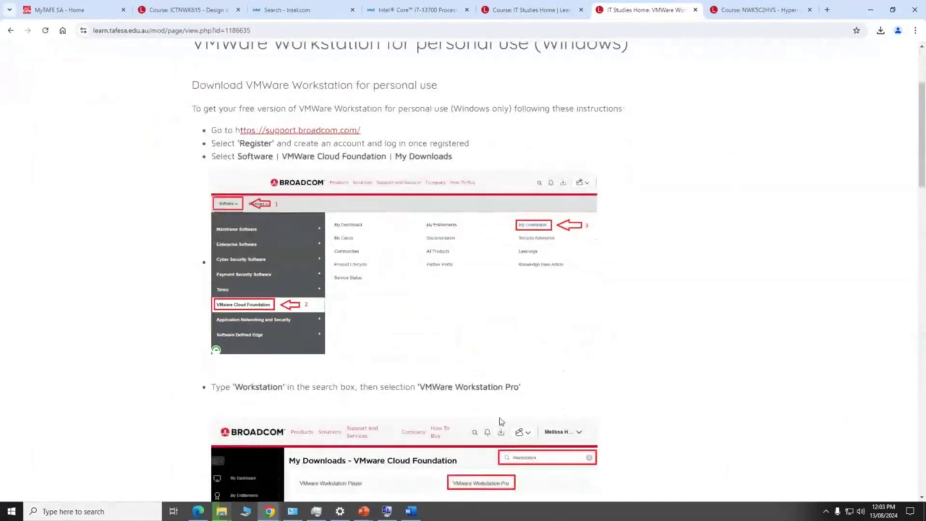
scroll(463, 431, "down", 4)
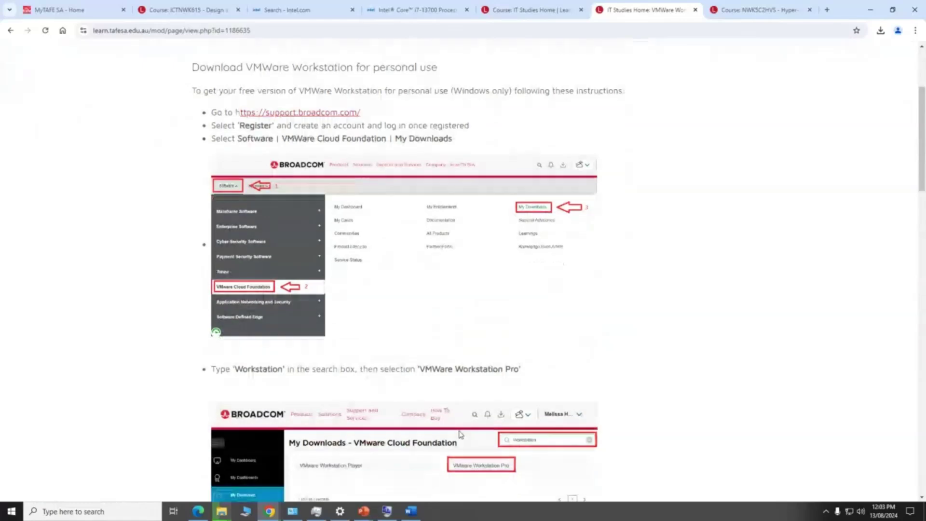
scroll(394, 330, "down", 4)
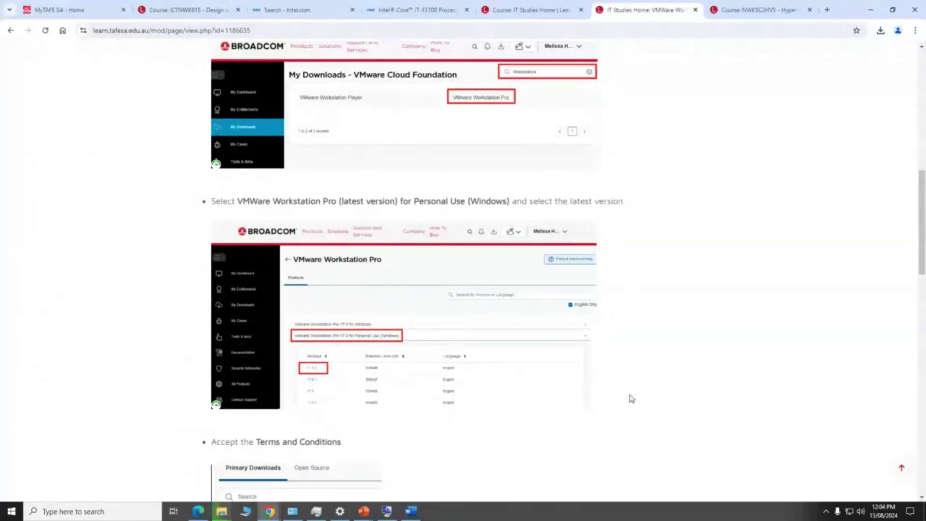
scroll(633, 396, "down", 6)
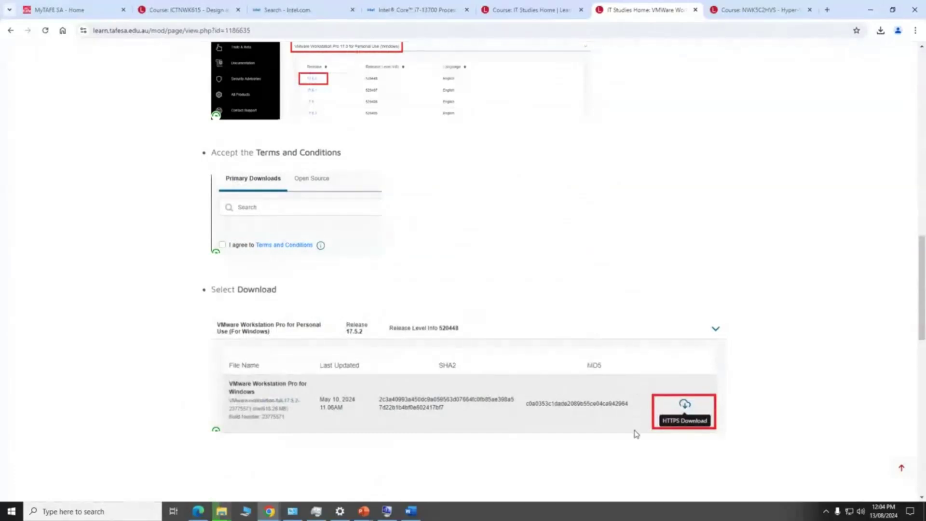
scroll(601, 438, "down", 5)
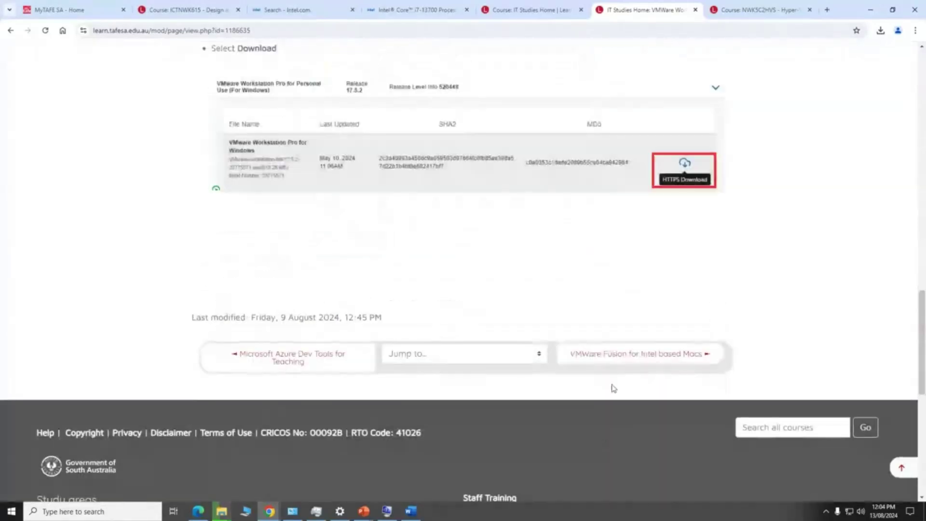
scroll(603, 425, "up", 6)
scroll(596, 358, "up", 18)
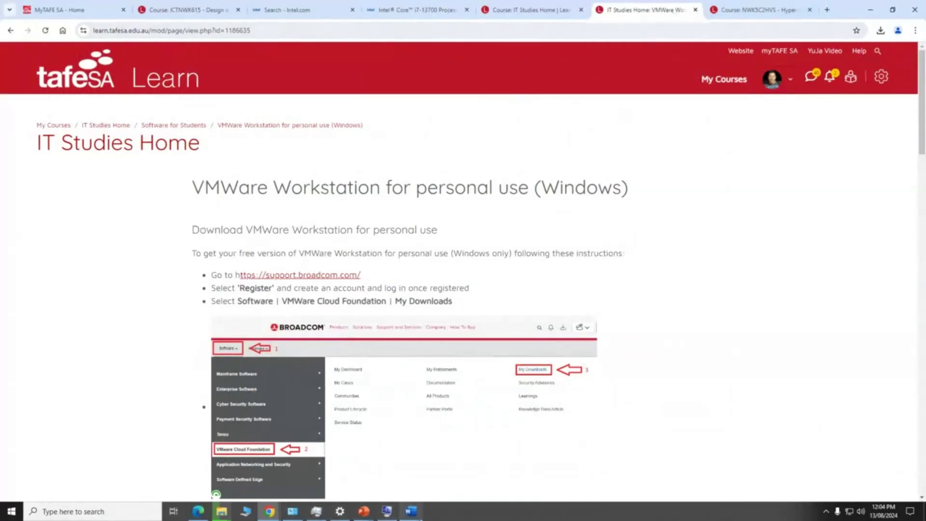
Switch to VMware Workstation Pro, highlight the licence expiration date in its About information, and close the program
key("super")
type("vmware")
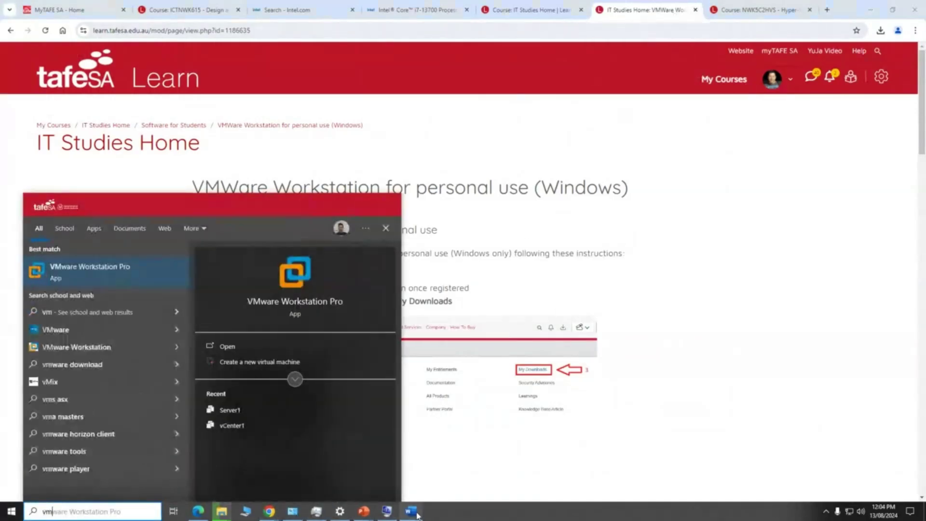
key("Escape")
mouse_move(417, 515)
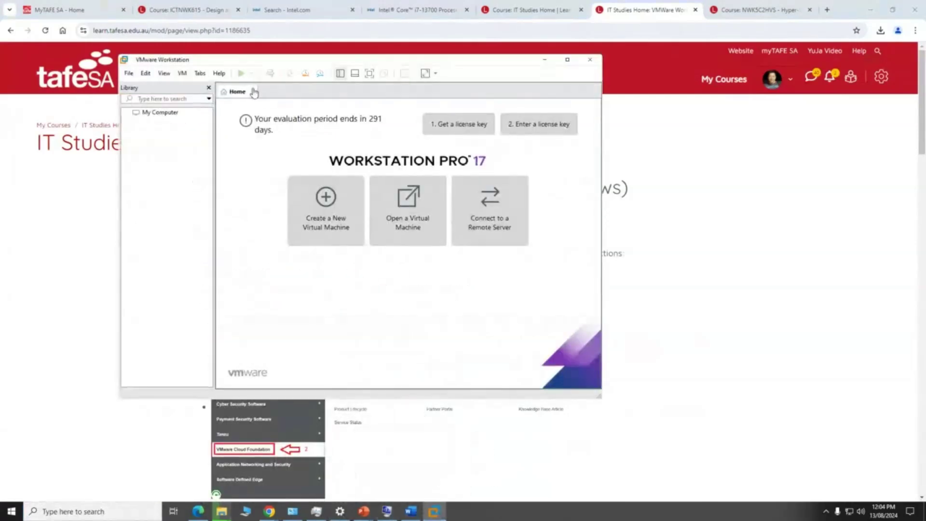
left_click(219, 73)
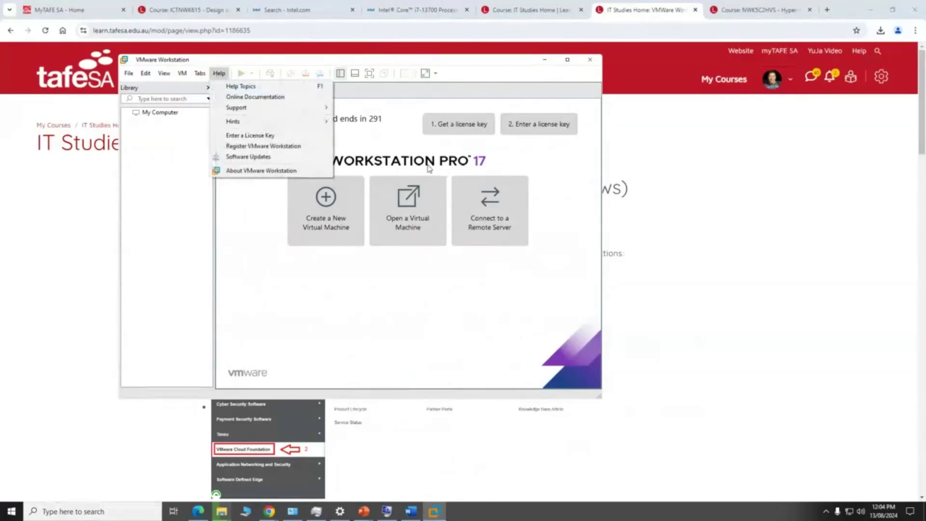
left_click(283, 173)
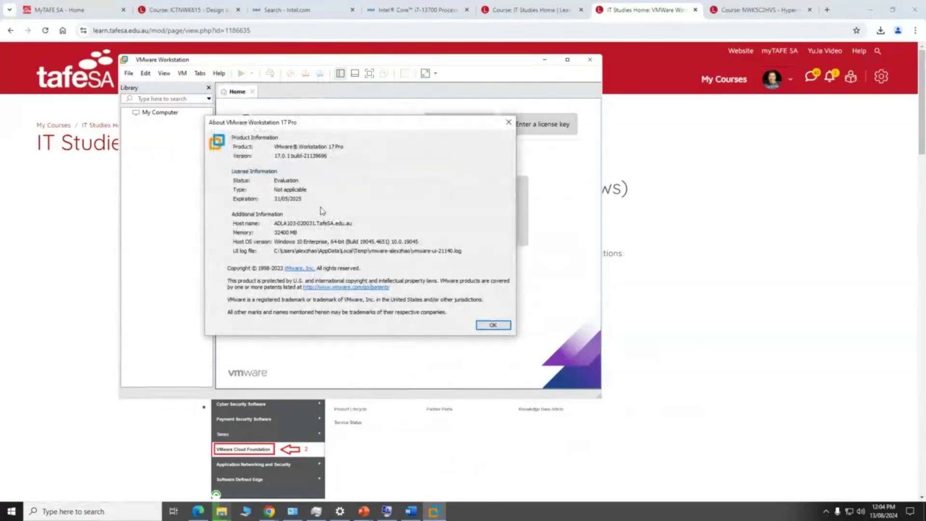
left_click_drag(274, 180, 264, 198)
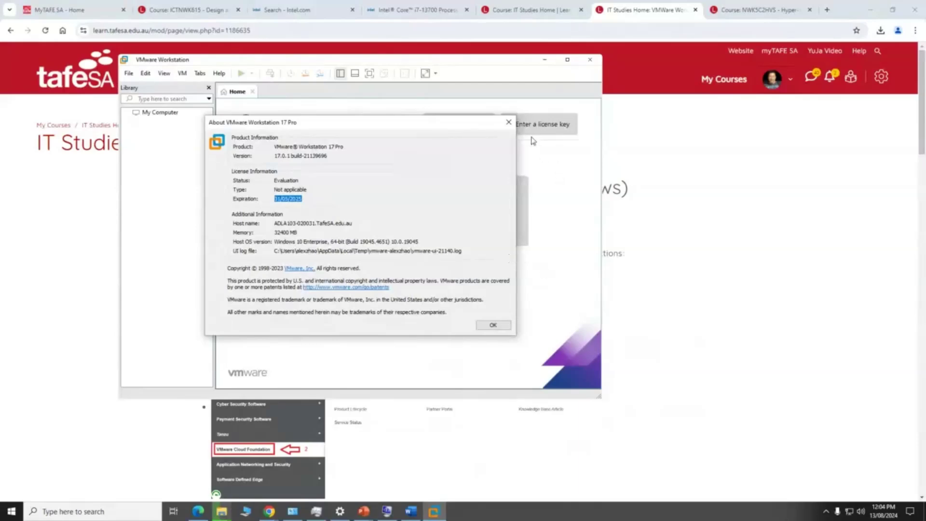
left_click(508, 123)
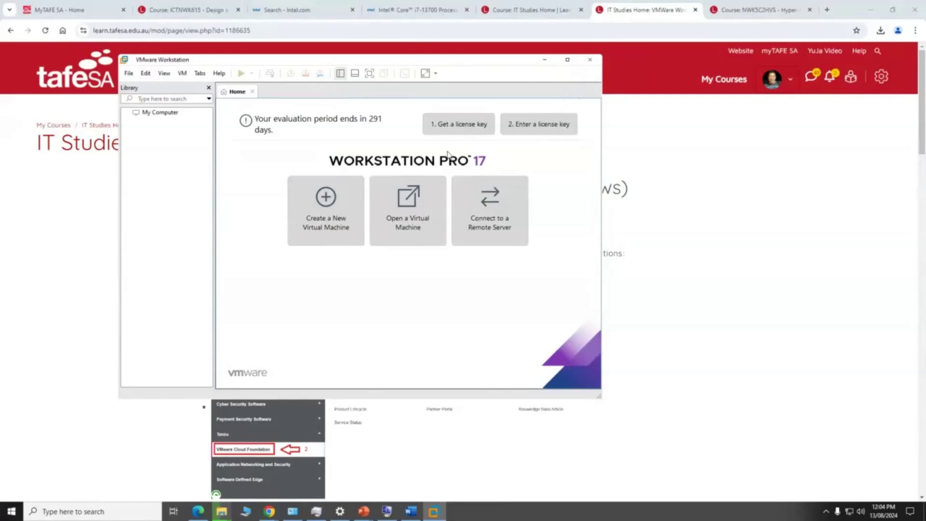
left_click(590, 60)
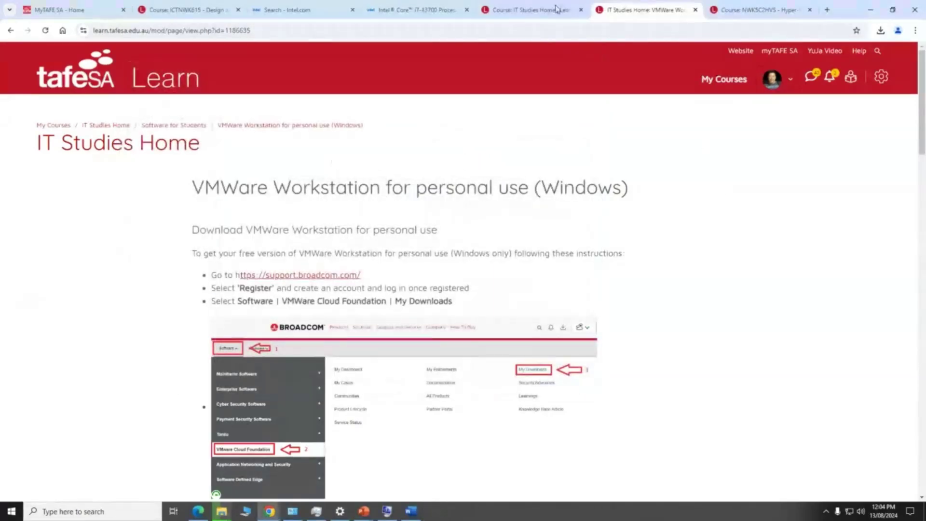
Close the VMware instructions page, show the ITStudies_NAS (External Access) section and open its external NAS link
left_click(695, 9)
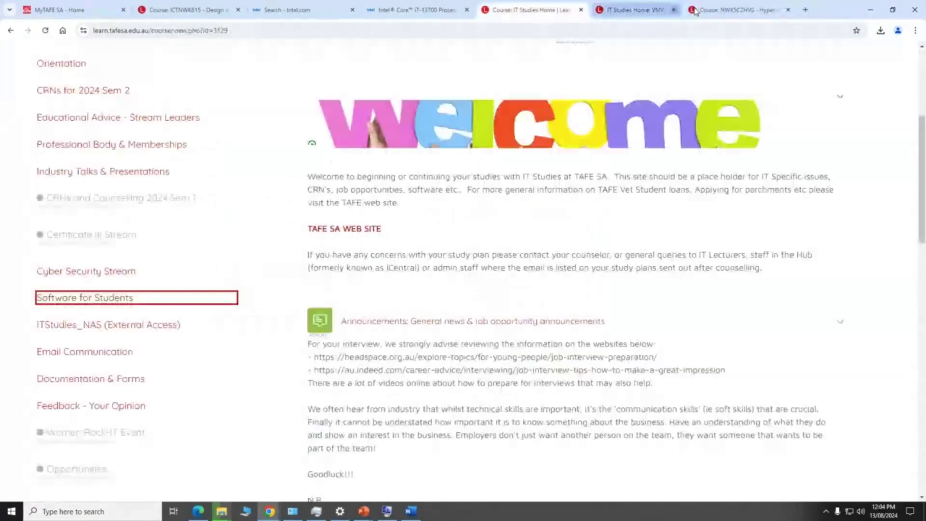
left_click(149, 326)
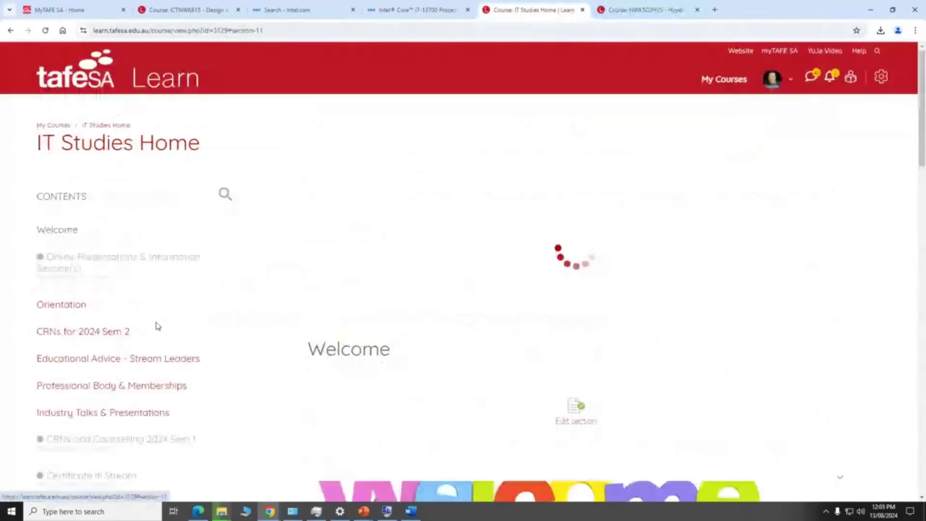
scroll(550, 361, "down", 1)
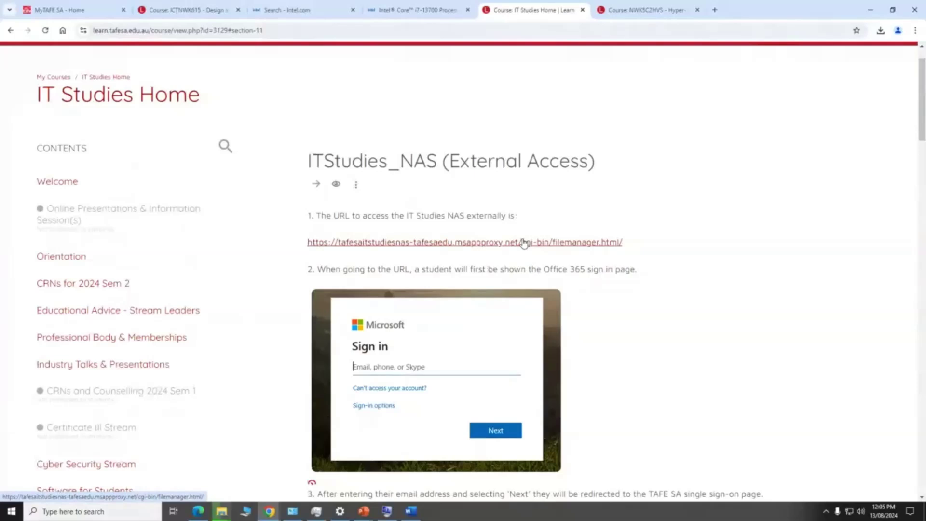
left_click(492, 245)
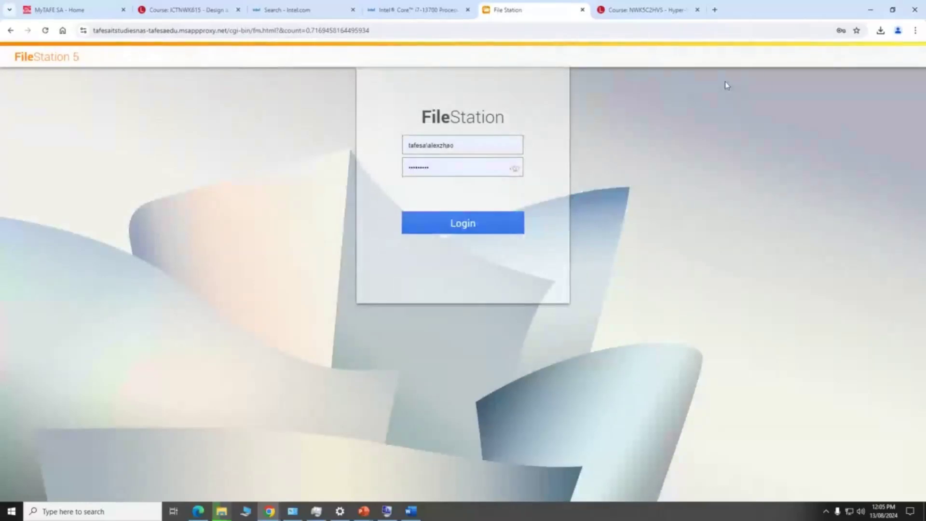
Highlight the domain prefix and the account name parts of the File Station username
left_click(474, 144)
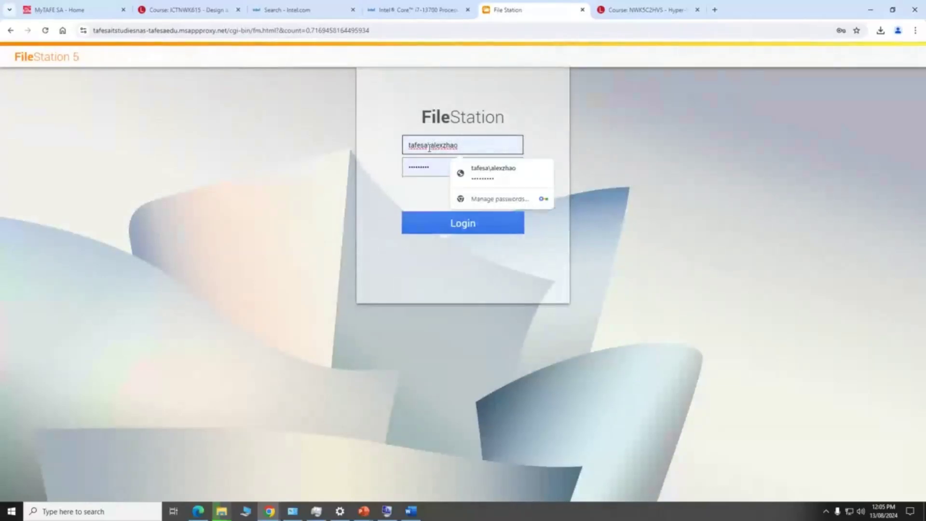
left_click_drag(431, 146, 406, 148)
left_click(458, 144)
left_click_drag(455, 144, 435, 143)
left_click(547, 108)
Log in to File Station with the staff account, reloading the login page to sign in again
key("Return")
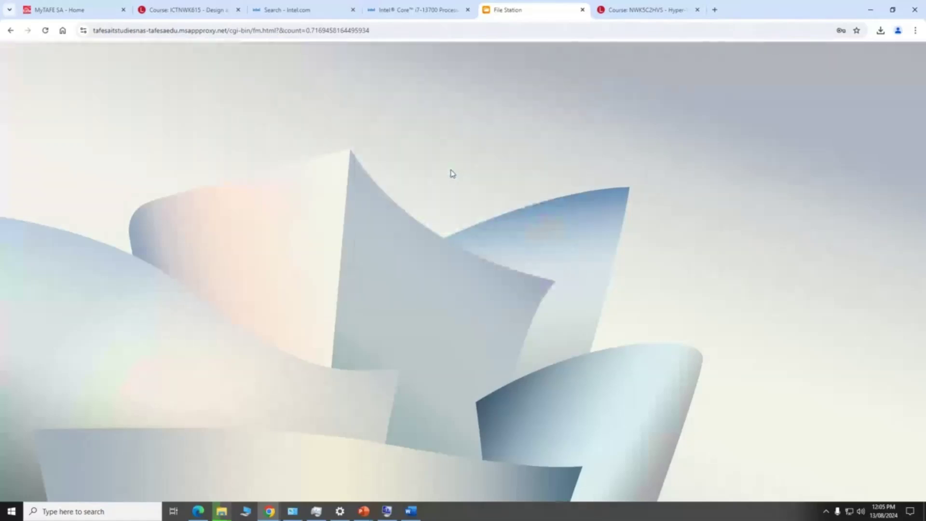
left_click(46, 30)
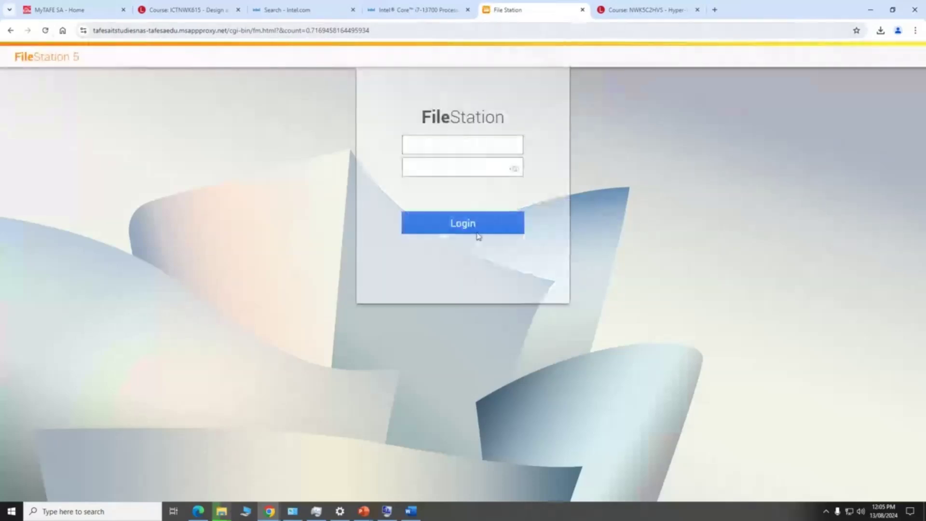
left_click(438, 223)
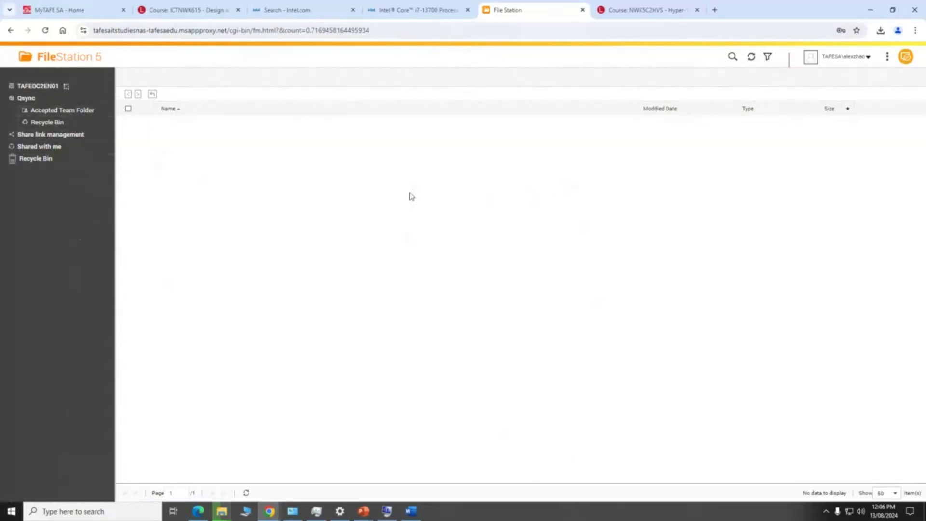
Switch to the File Explorer downloads window and open the ITStudies_NAS folder on the Student Share (L:) drive
mouse_move(203, 5)
mouse_move(221, 511)
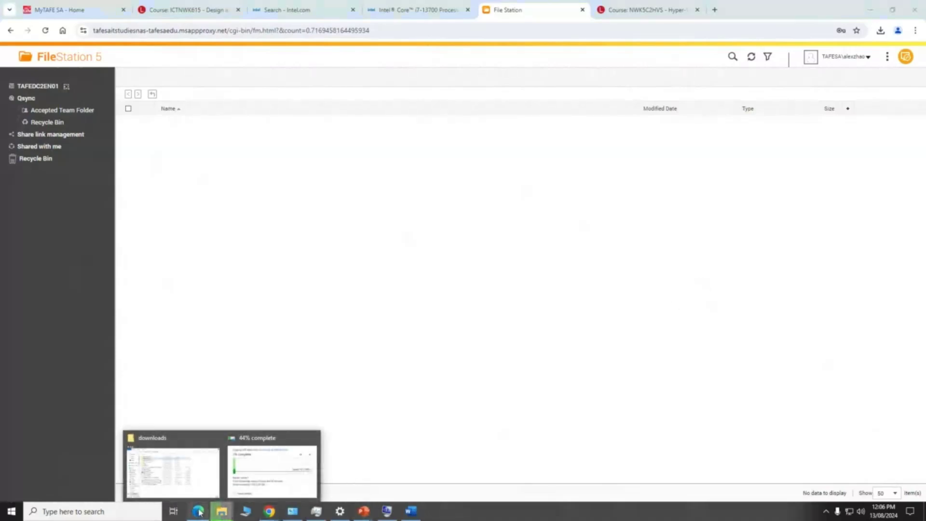
left_click(195, 498)
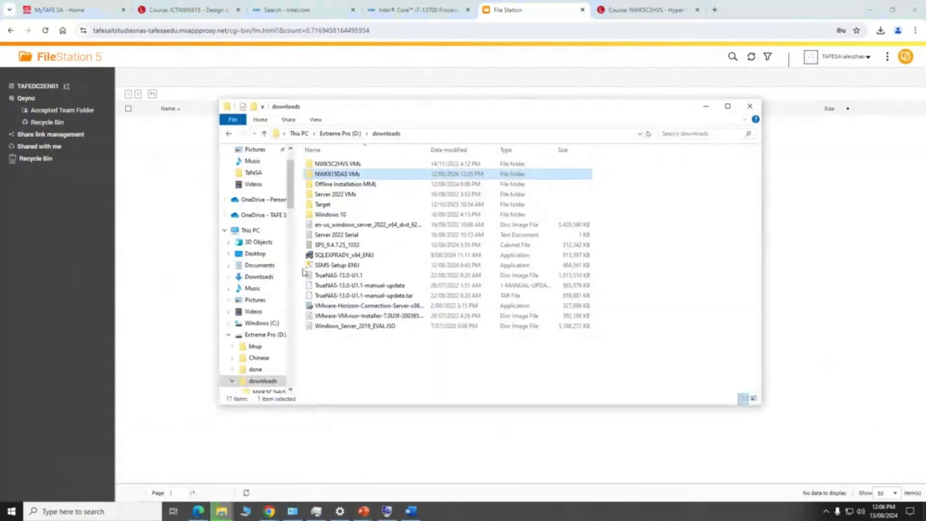
scroll(289, 178, "down", 15)
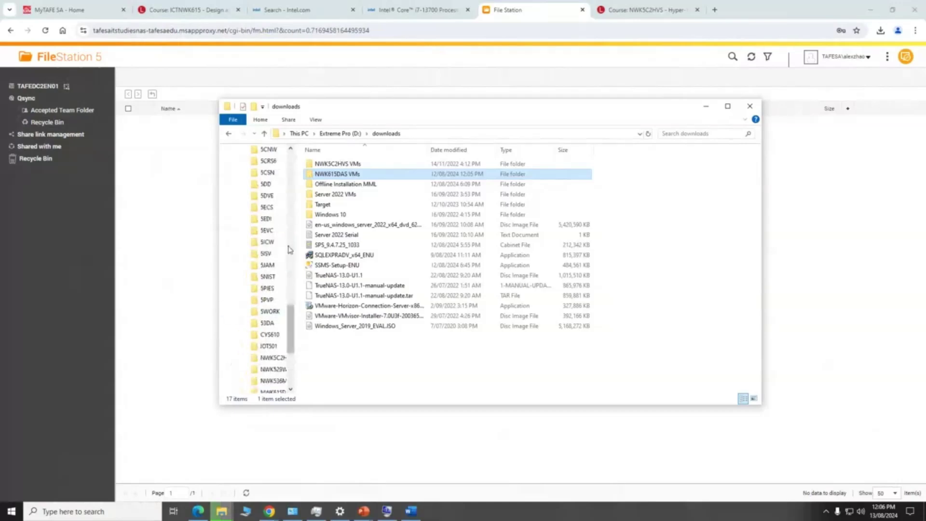
scroll(290, 210, "up", 2)
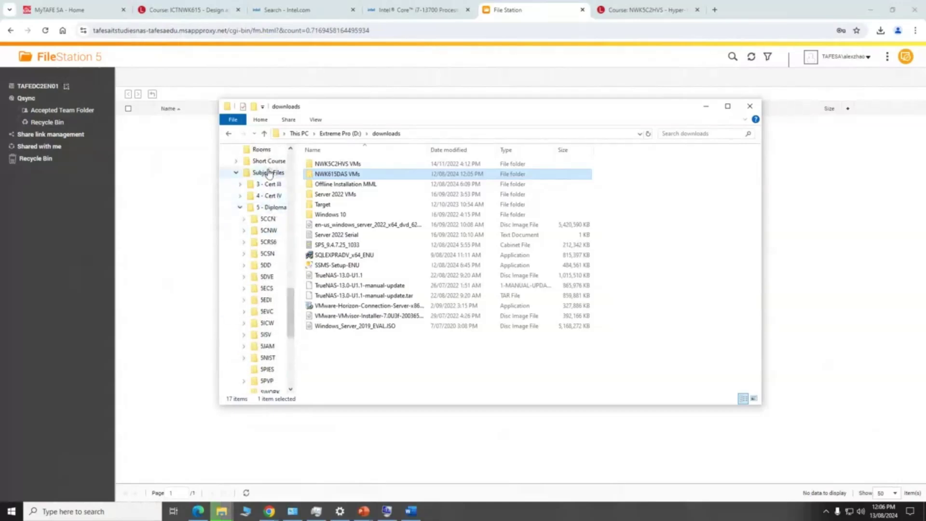
scroll(283, 194, "up", 5)
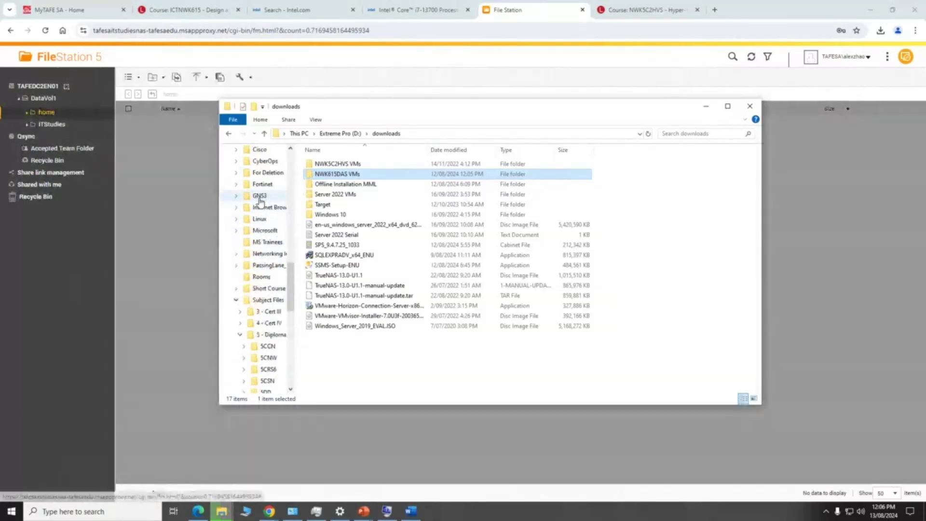
scroll(260, 184, "up", 1)
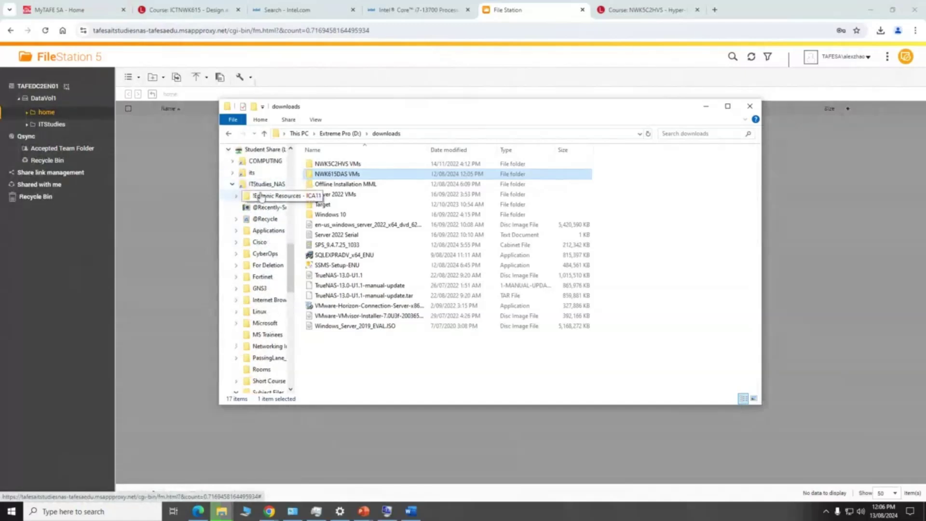
left_click(266, 185)
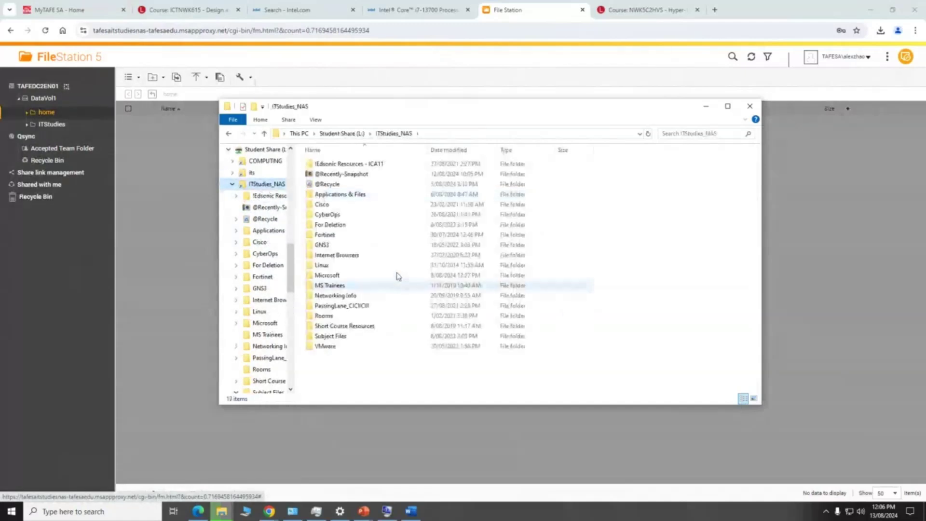
Open Subject Files\5 - Diploma\NWK615DAS and highlight the SQLEXPRADV_x64_ENU, SSMS-Setup-ENU and VMware Horizon Connection Server installers one after another
double_click(340, 340)
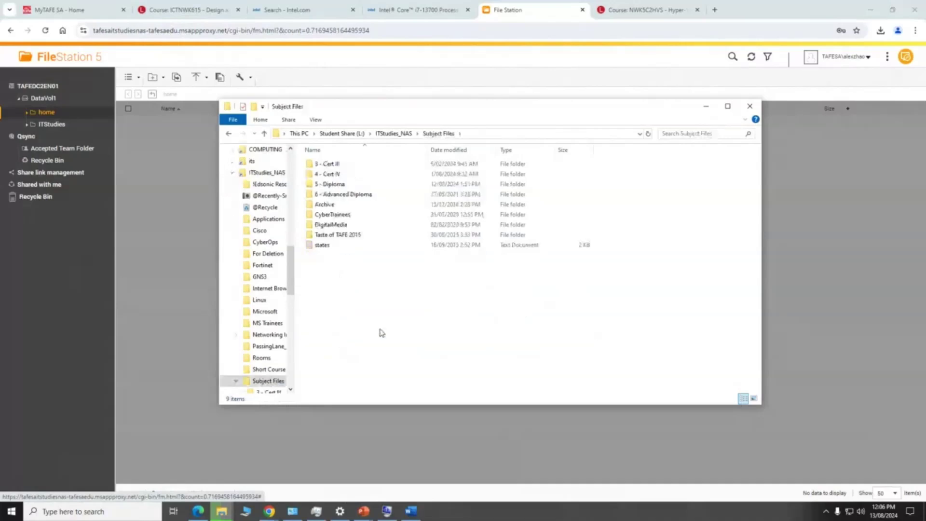
double_click(342, 185)
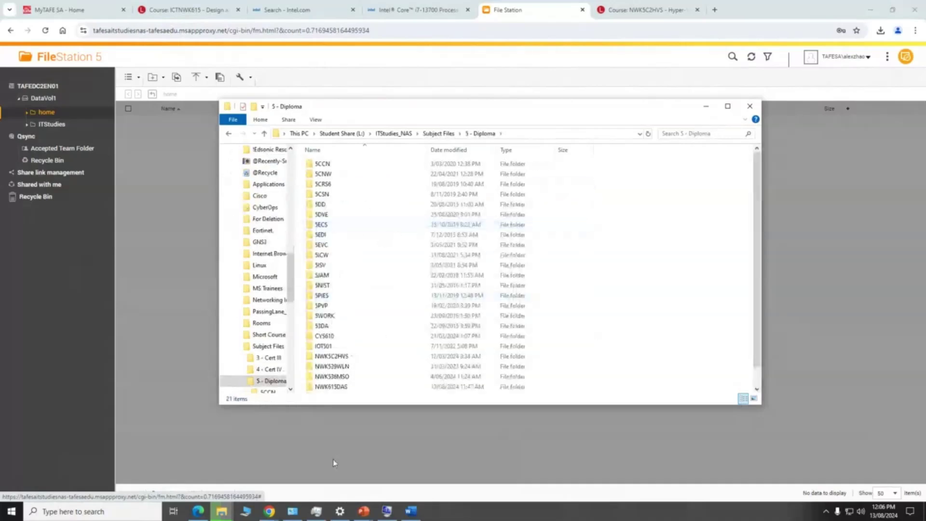
double_click(351, 386)
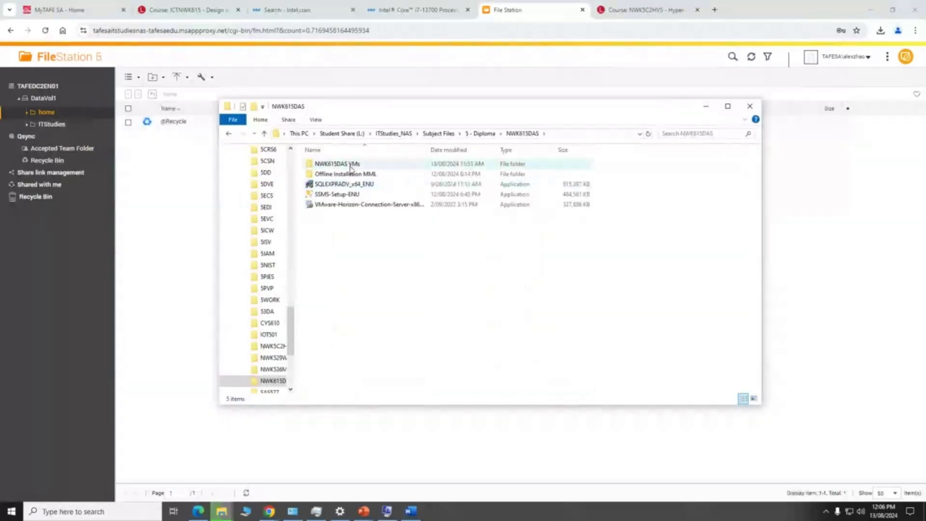
left_click(338, 185)
left_click(340, 194)
left_click(360, 205)
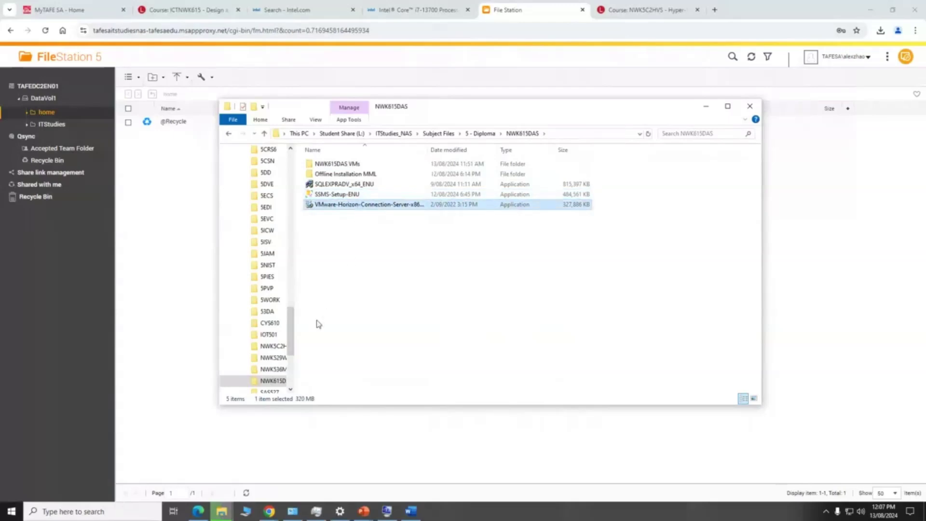
Return to File Station and open the ITStudies folder, and switch to the ICTNWK615 course page
left_click(180, 341)
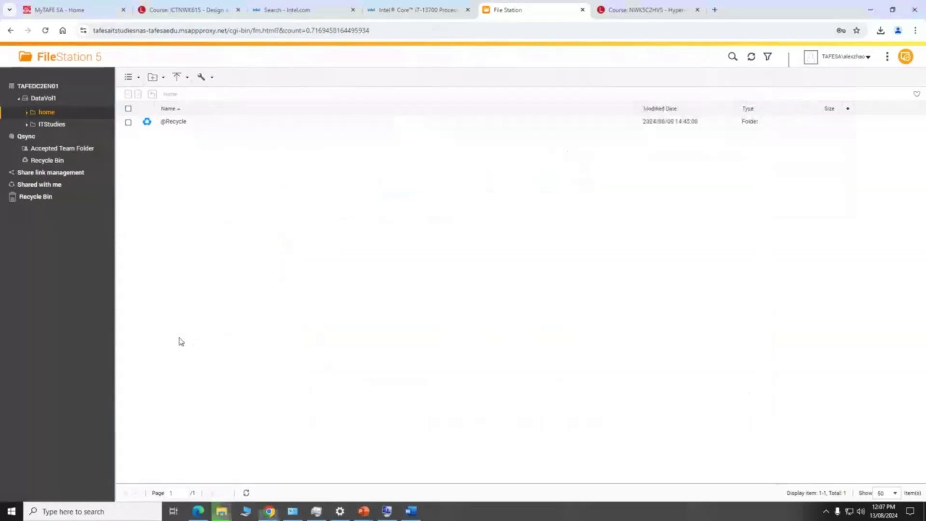
left_click(54, 126)
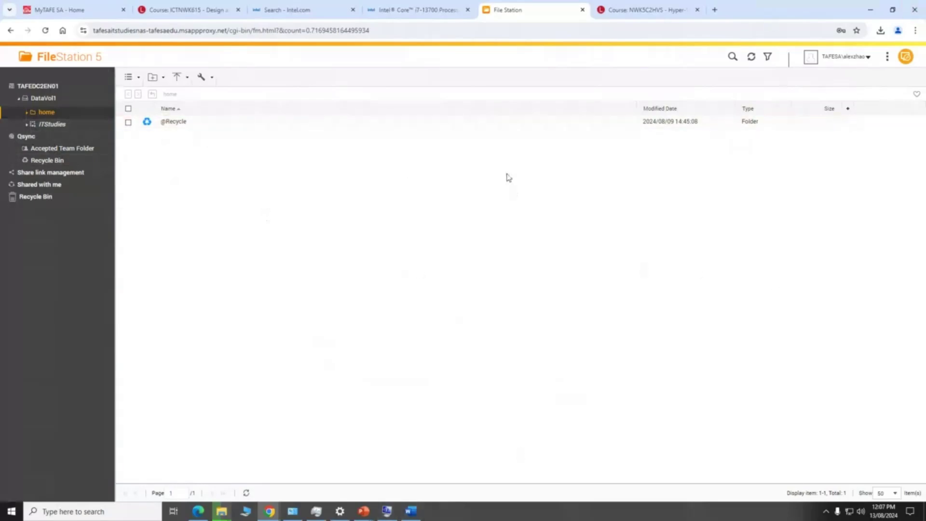
left_click(211, 10)
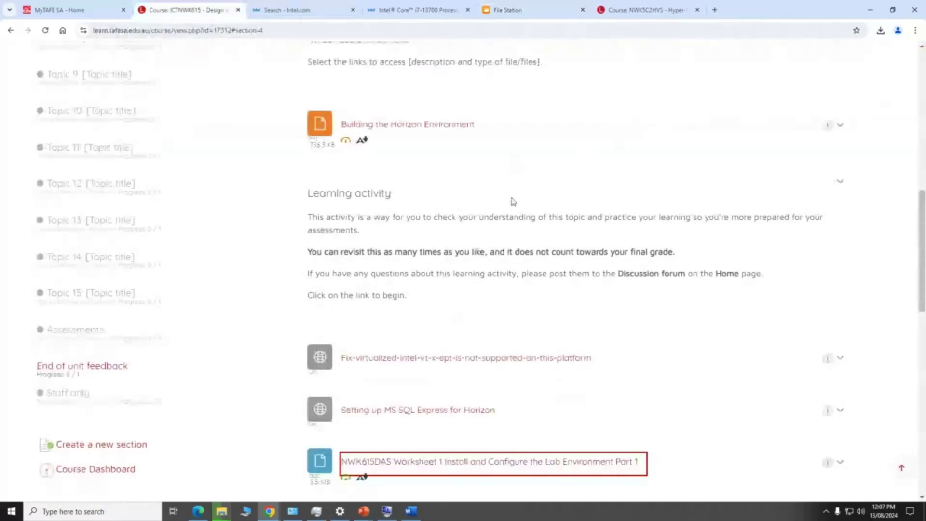
Switch to the Worksheet 1 document in Word and highlight all the required file paths under Requirements
left_click(412, 511)
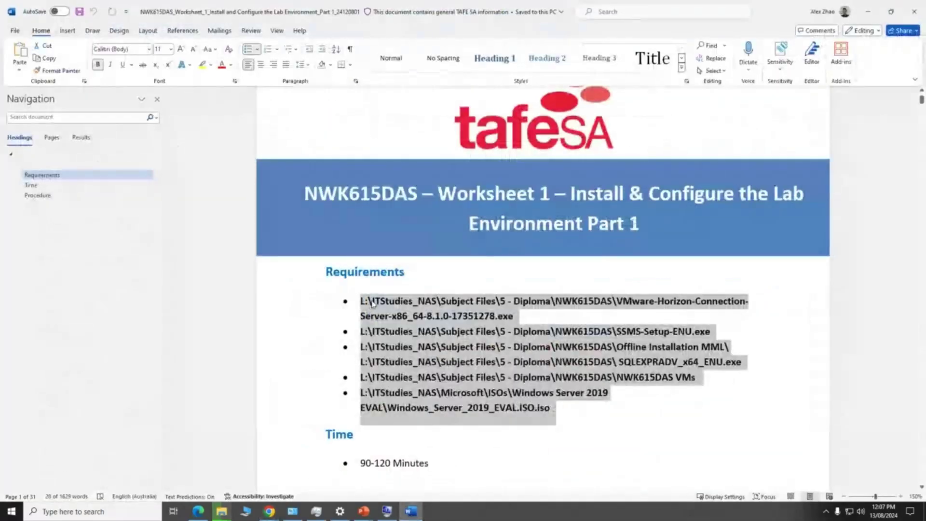
left_click(357, 307)
left_click_drag(357, 307, 641, 424)
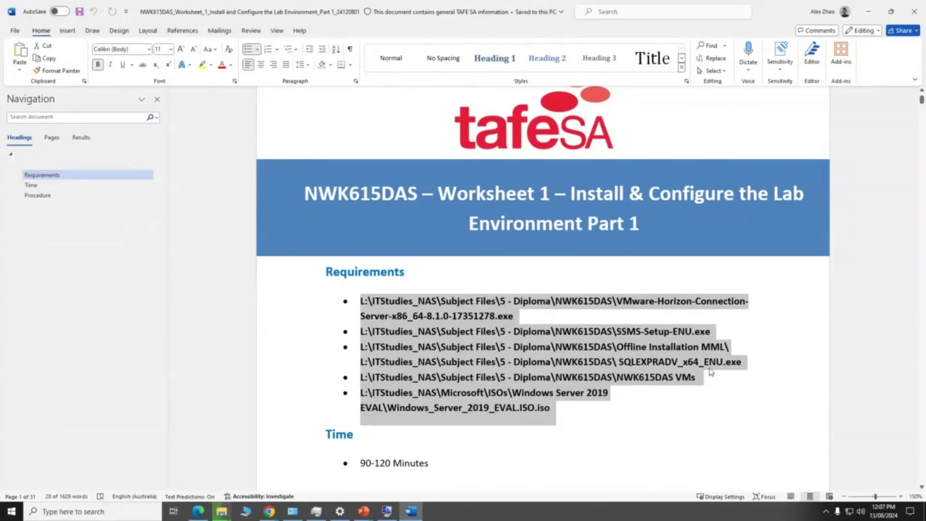
Hide the worksheet's heading navigation and review the network diagram and the Part 1 and Part 2 procedures, returning to the first page
scroll(718, 382, "down", 4)
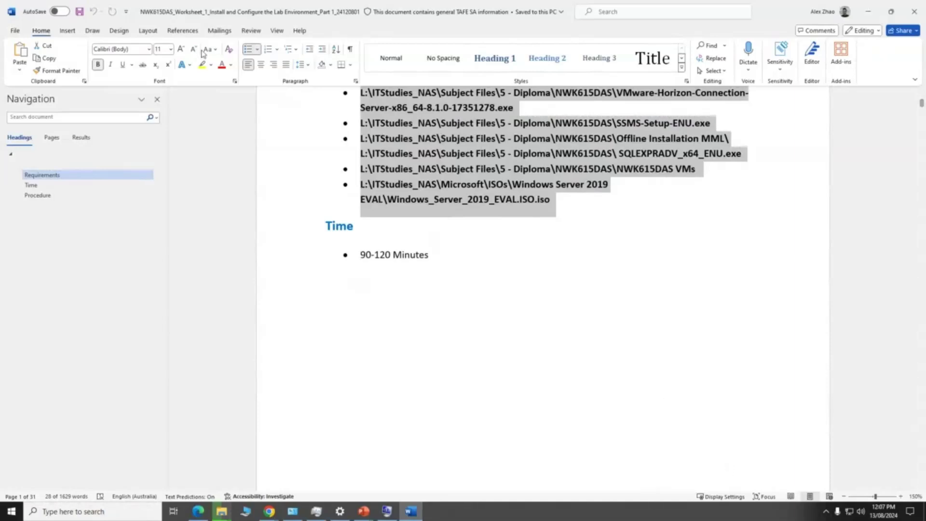
left_click(157, 99)
scroll(638, 371, "down", 10)
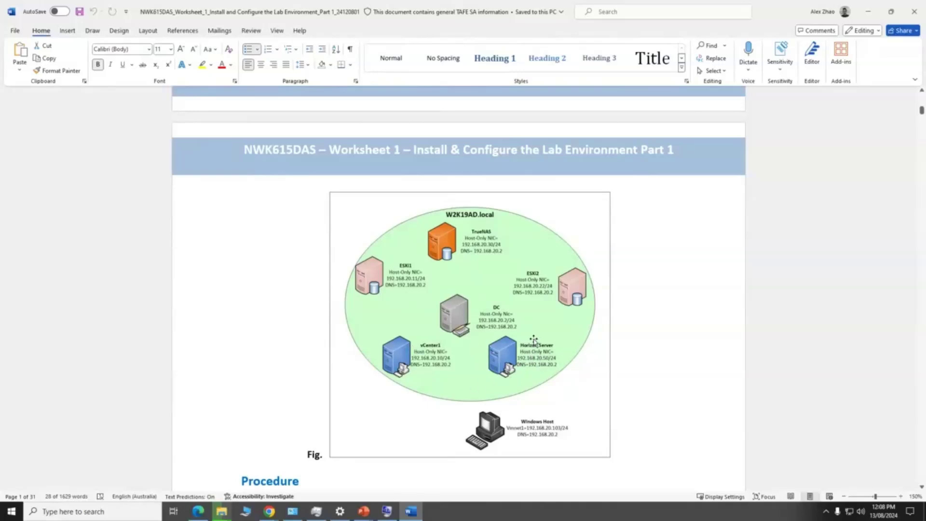
scroll(492, 401, "down", 1)
scroll(496, 410, "down", 7)
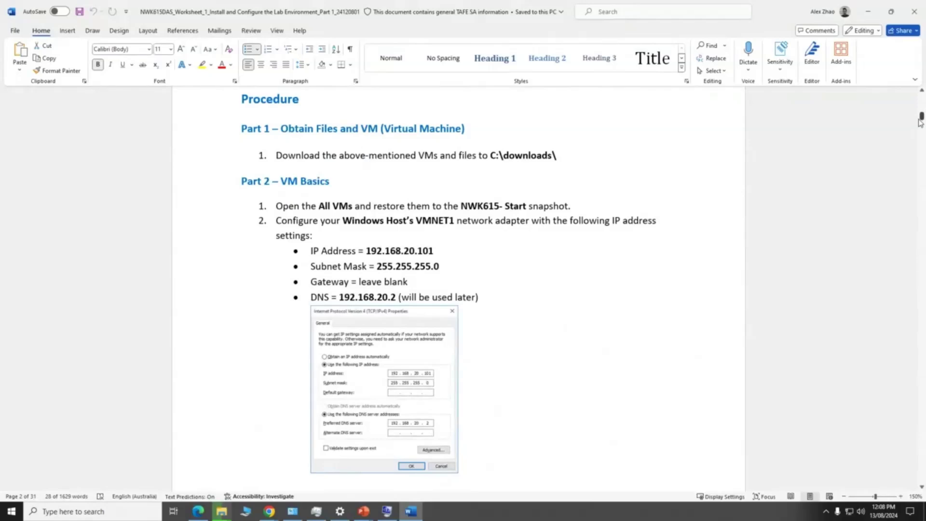
left_click_drag(921, 117, 921, 96)
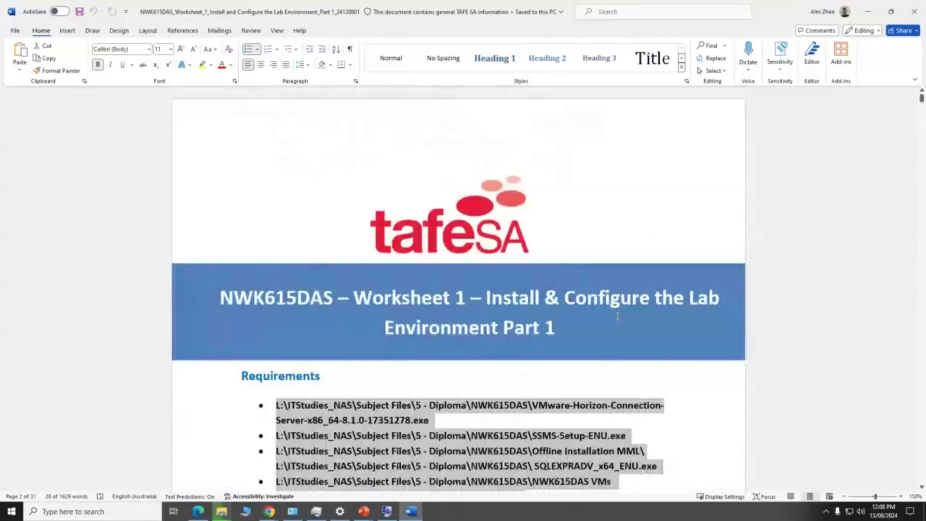
Show the worksheet's title, the final Part 7 Snapshot section on the last page, and the first page again
left_click(558, 324)
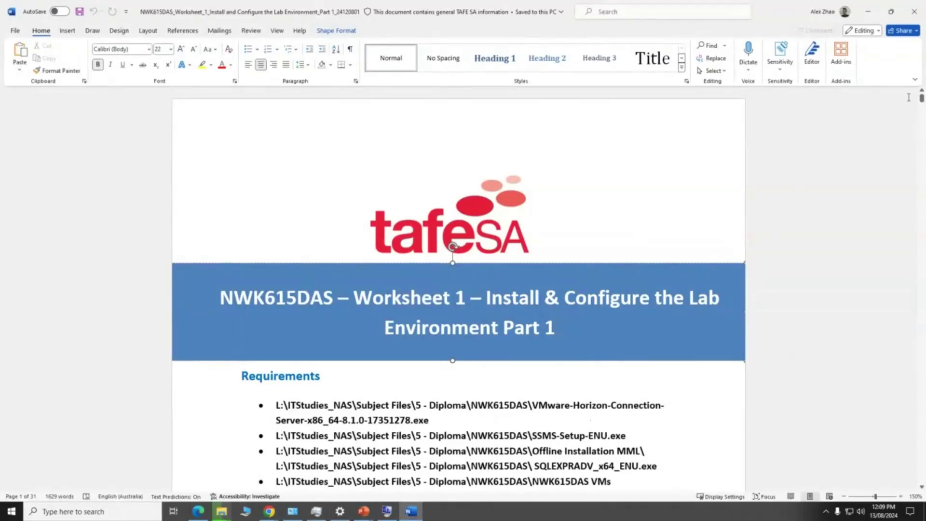
left_click_drag(922, 98, 922, 475)
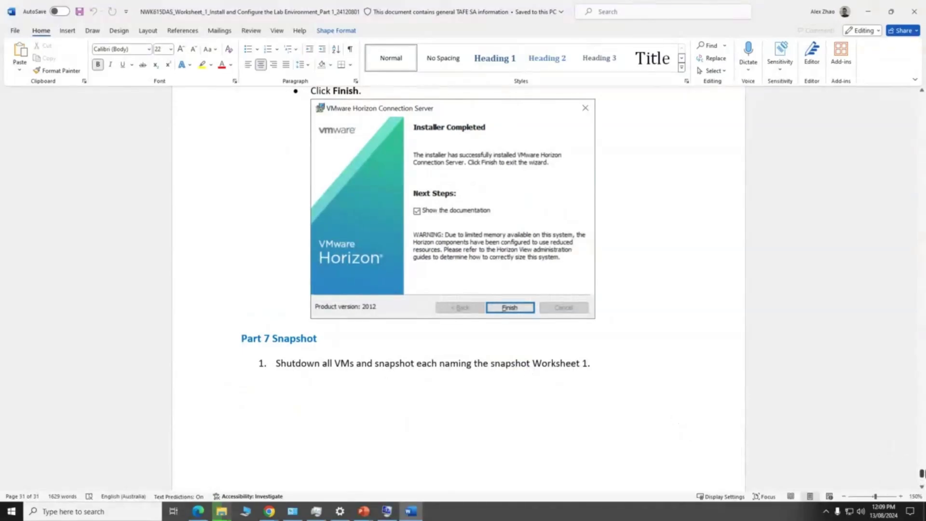
left_click_drag(922, 474, 921, 98)
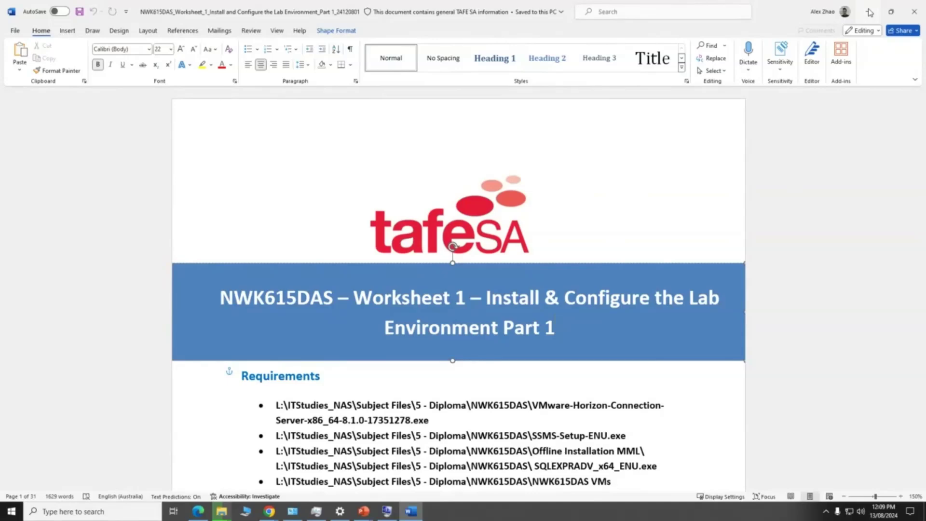
Minimize the worksheet, switch to the running PowerPoint slide show on building the Horizon environment, and advance to the Objectives slide
left_click(869, 12)
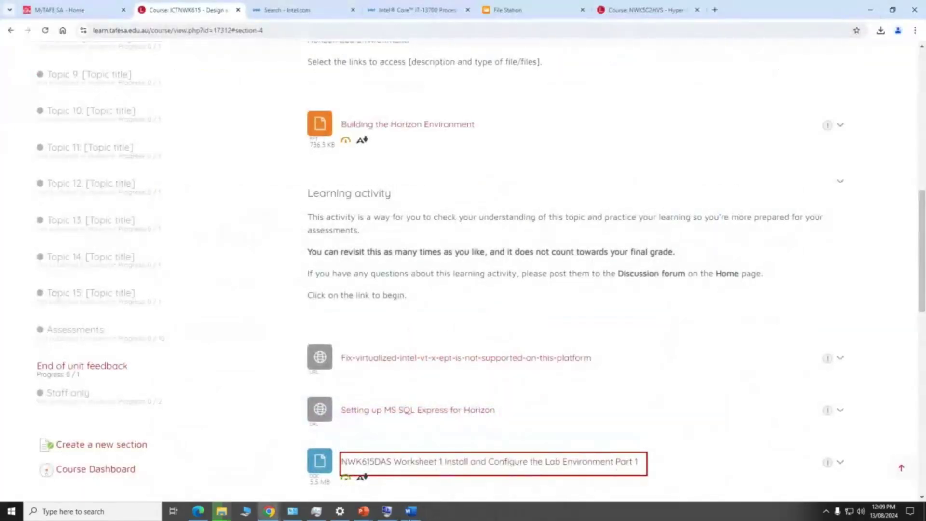
mouse_move(370, 518)
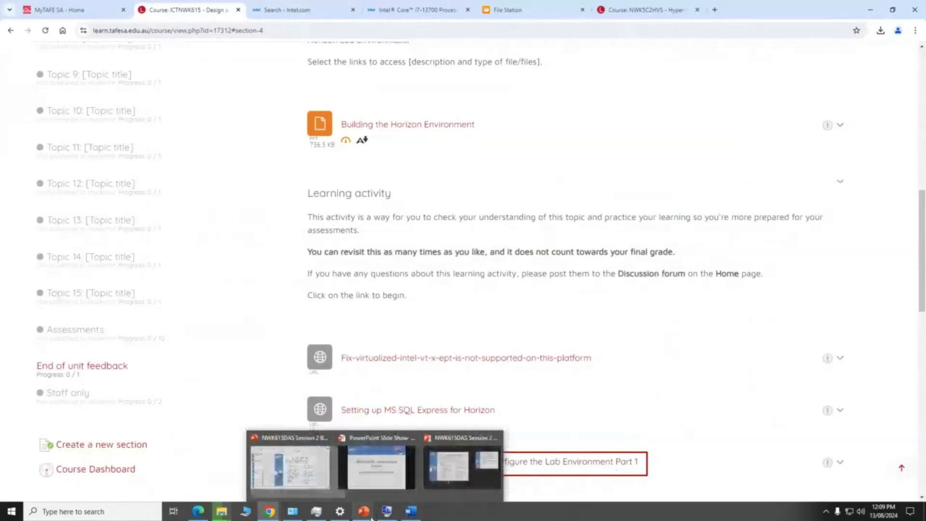
left_click(369, 486)
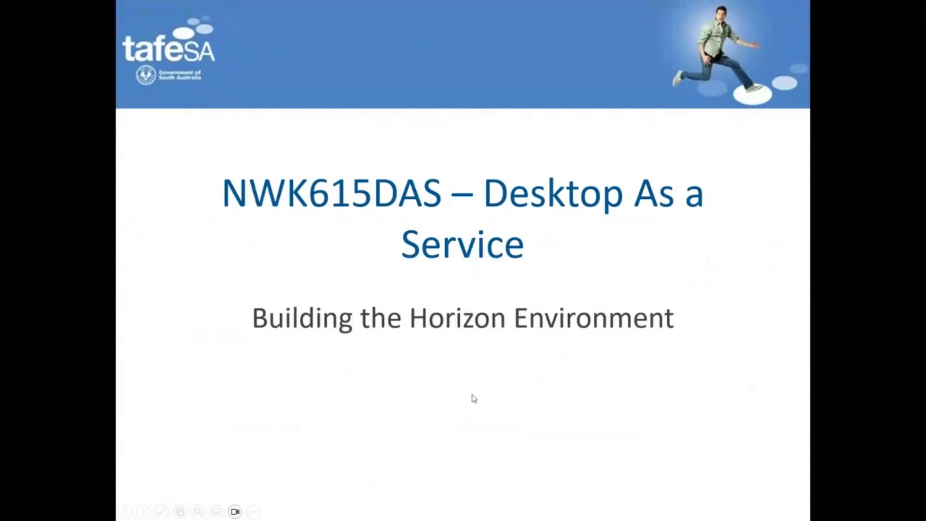
left_click(447, 381)
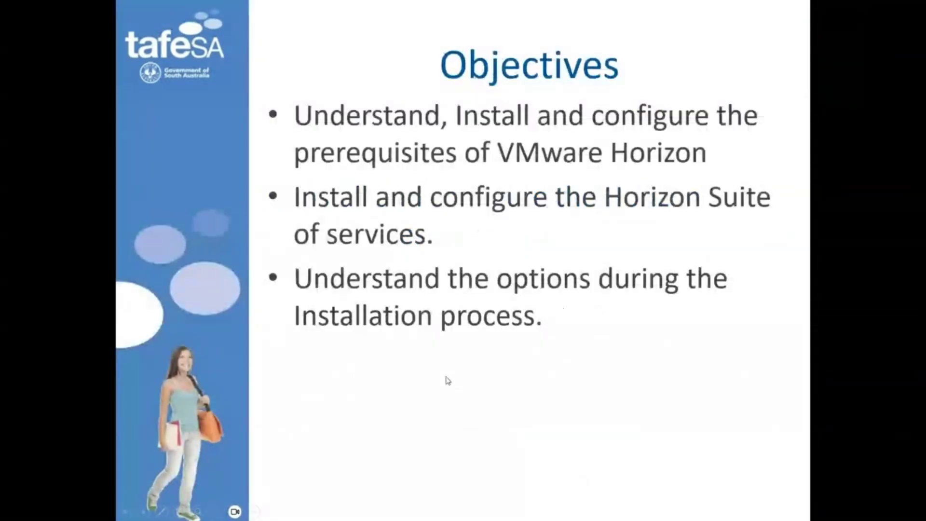